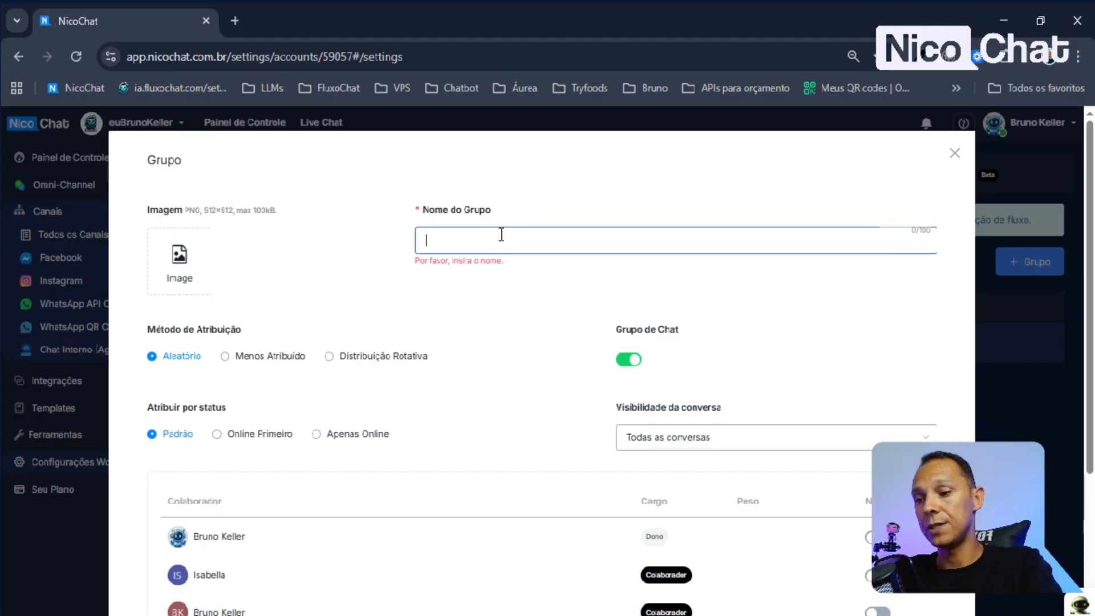
# Name the new group "teste" and set its assignment method to Distribuição Rotativa.
pyautogui.write('teste')
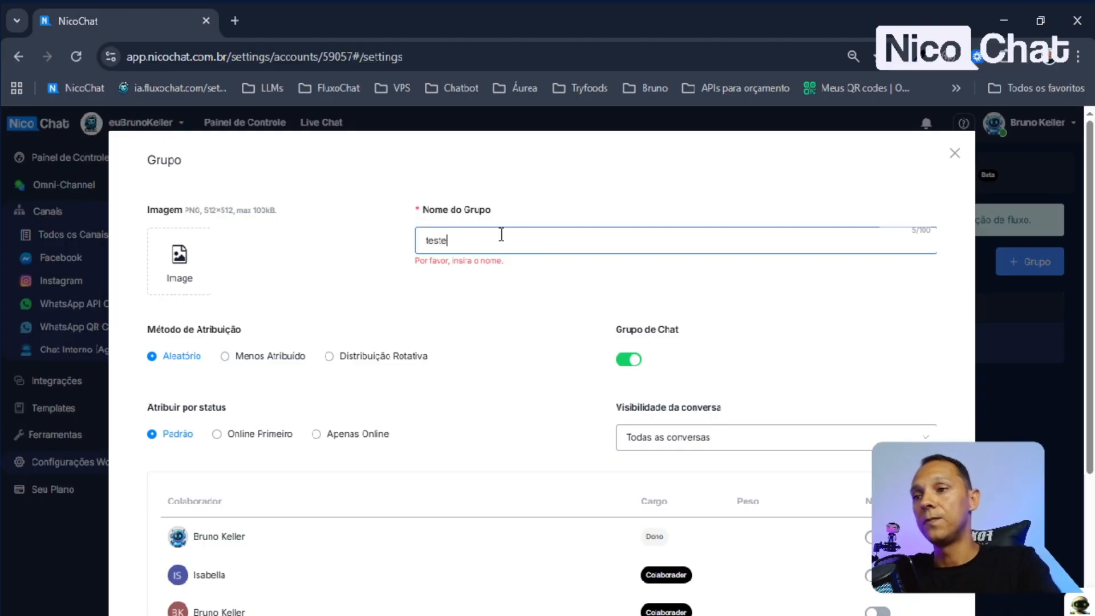
pyautogui.click(525, 278)
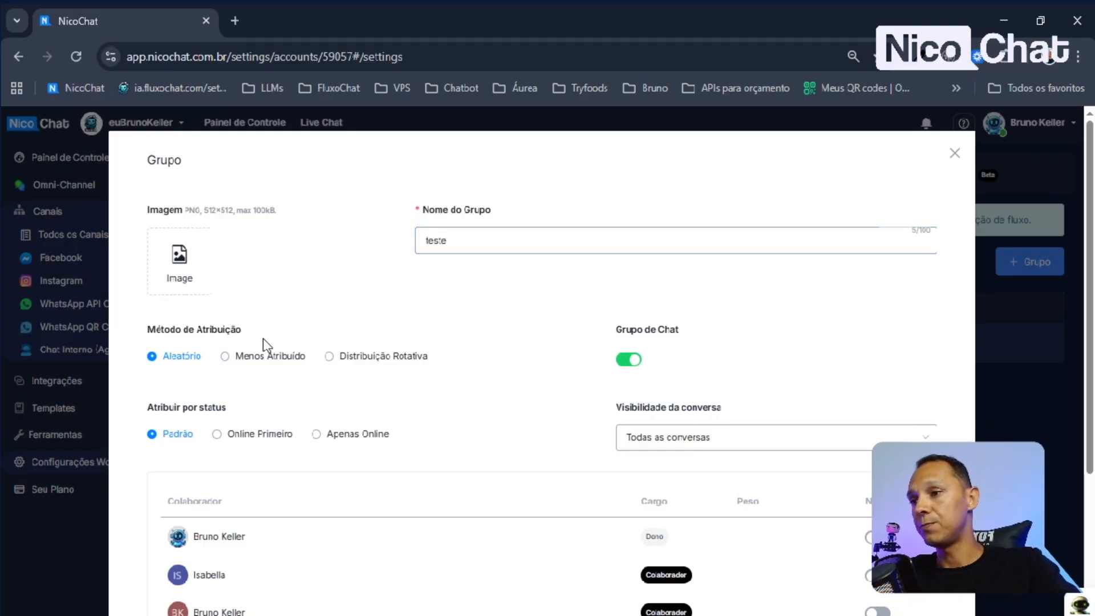
pyautogui.moveTo(149, 331); pyautogui.dragTo(245, 338)
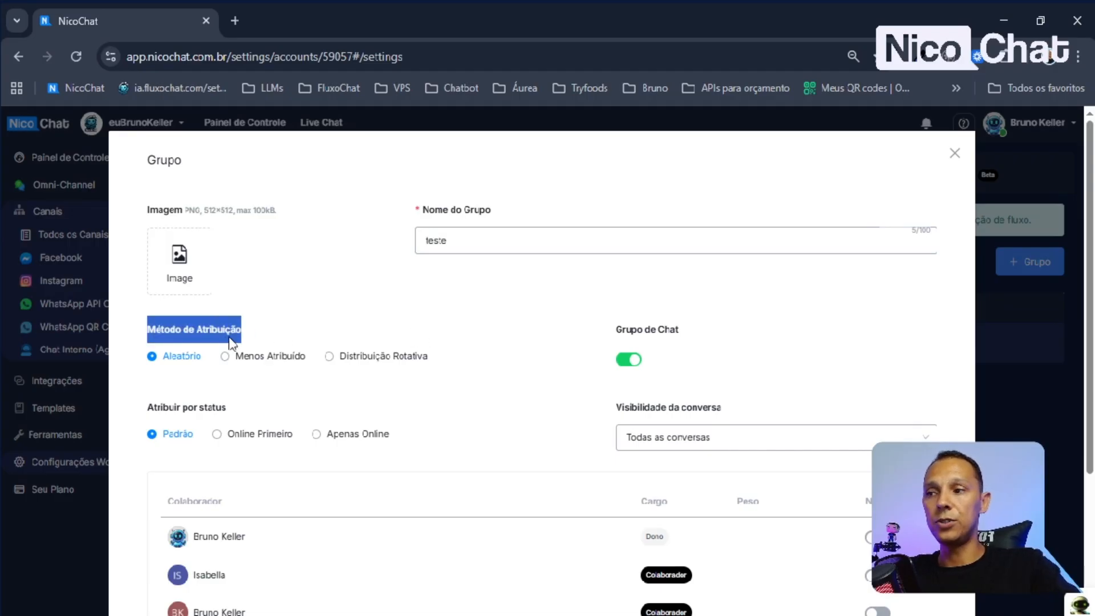
pyautogui.moveTo(144, 417); pyautogui.dragTo(242, 417)
pyautogui.click(345, 420)
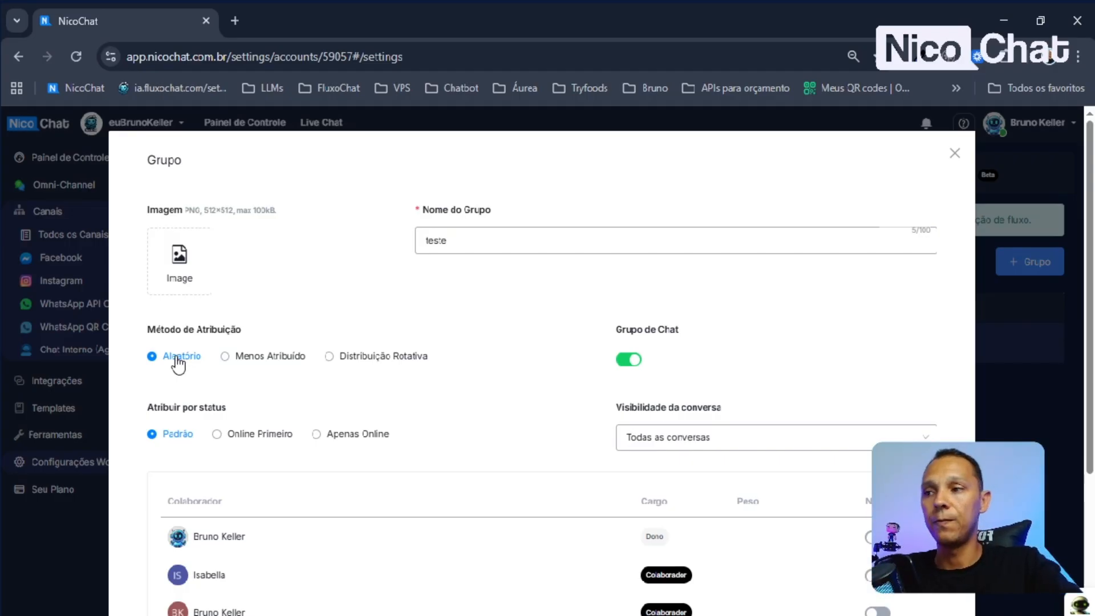
pyautogui.click(267, 360)
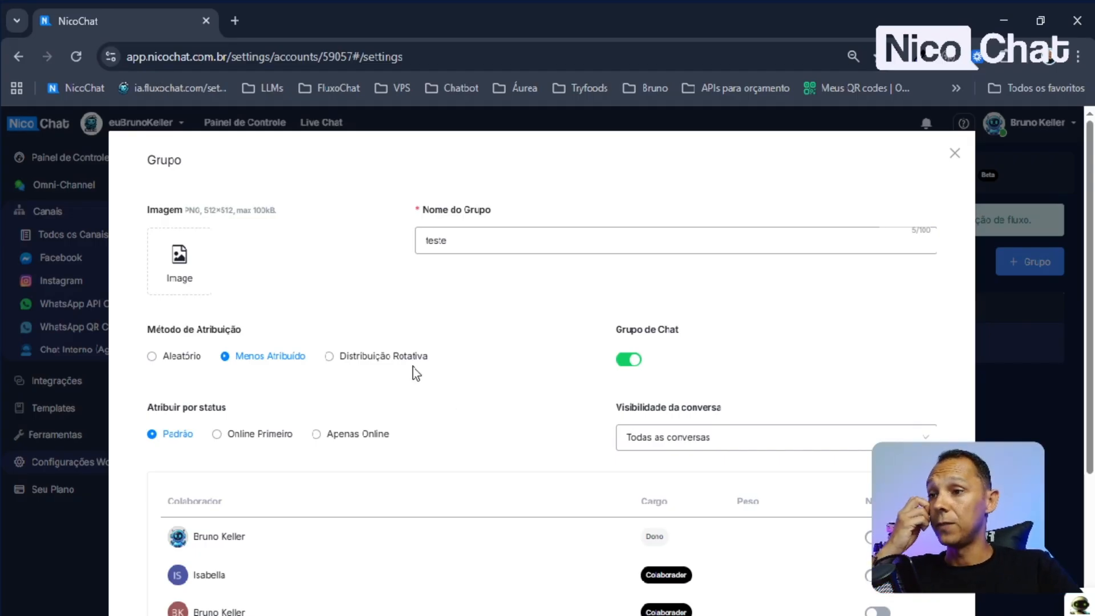
pyautogui.click(394, 358)
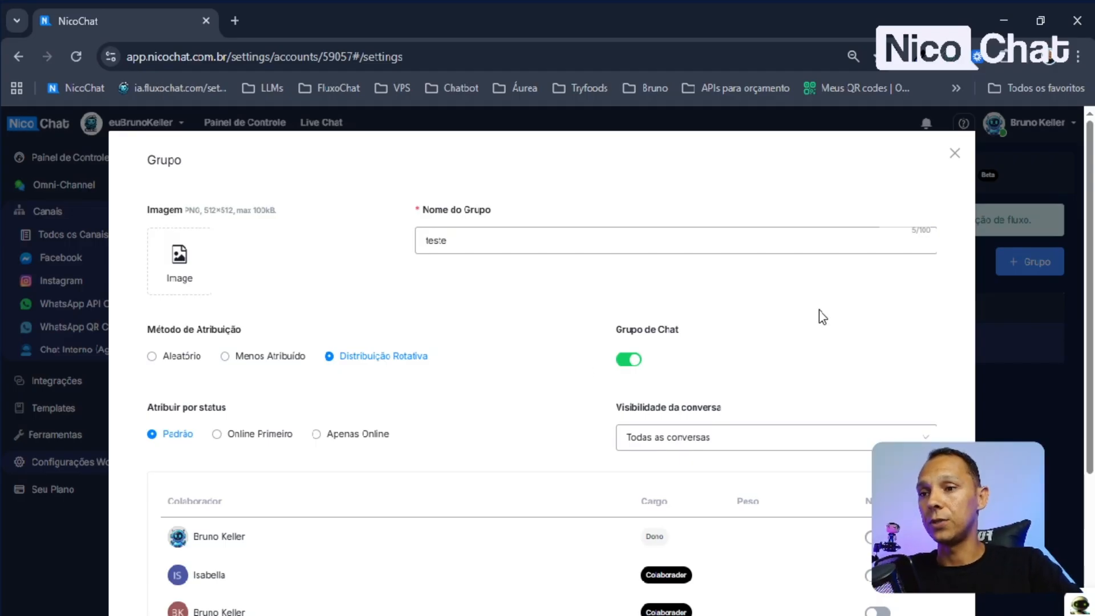
# Try the Online Primeiro and Apenas Online status assignments, return to Padrão, and view the conversation visibility options.
pyautogui.scroll(-4, 521, 353)
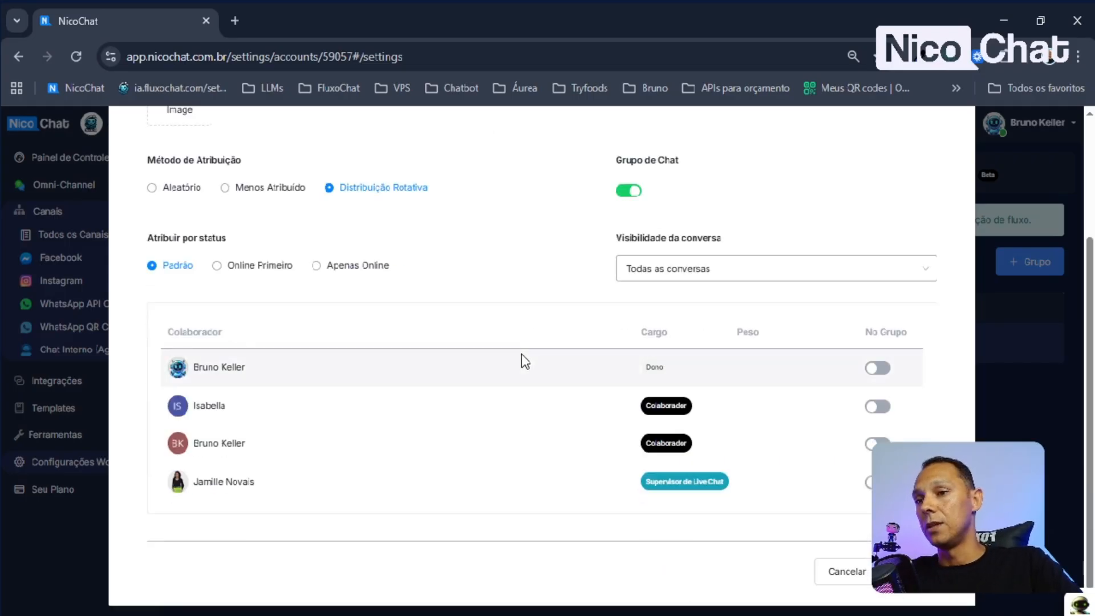
pyautogui.scroll(2, 639, 262)
pyautogui.click(636, 278)
pyautogui.click(632, 276)
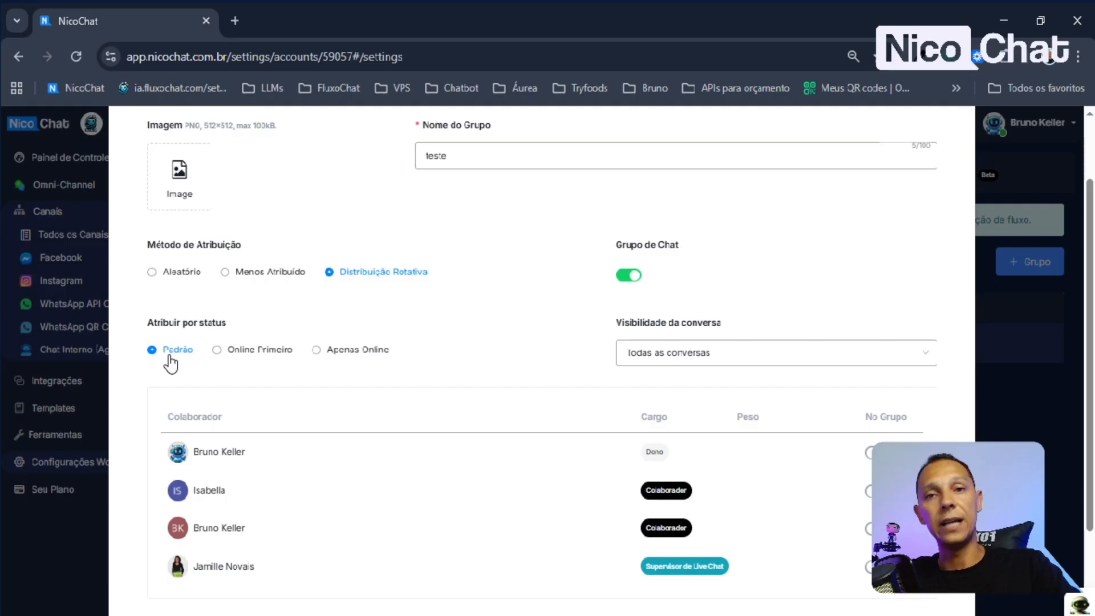
pyautogui.click(267, 350)
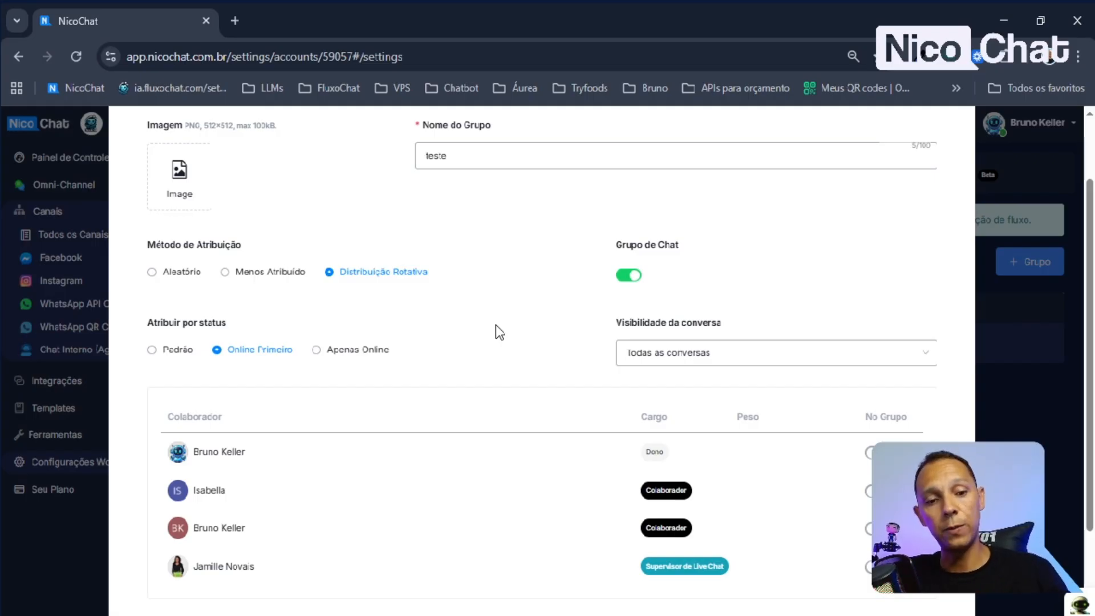
pyautogui.click(370, 351)
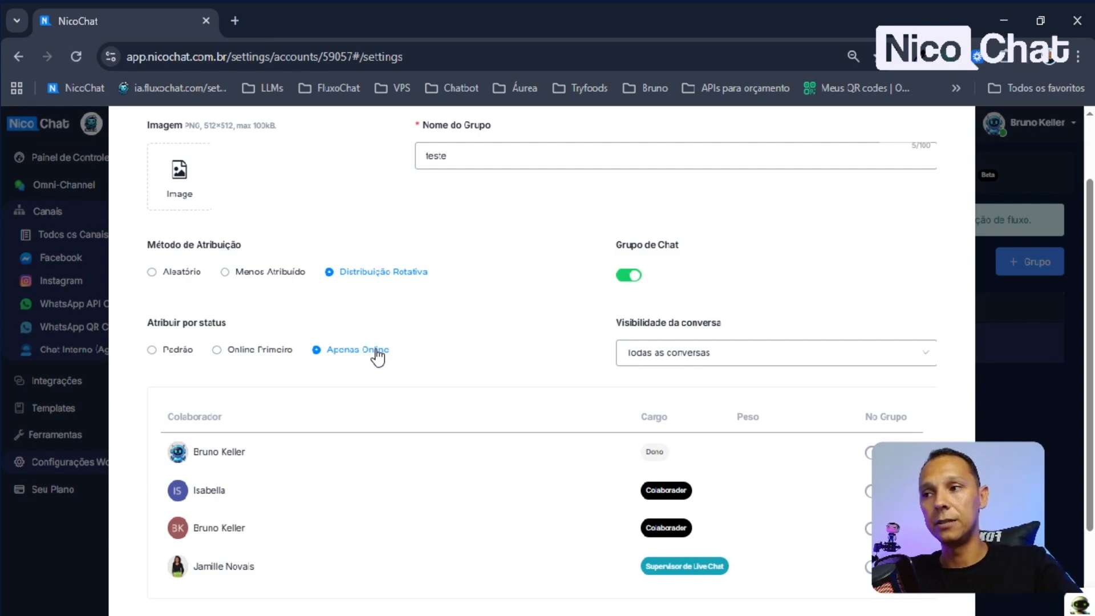
pyautogui.click(152, 351)
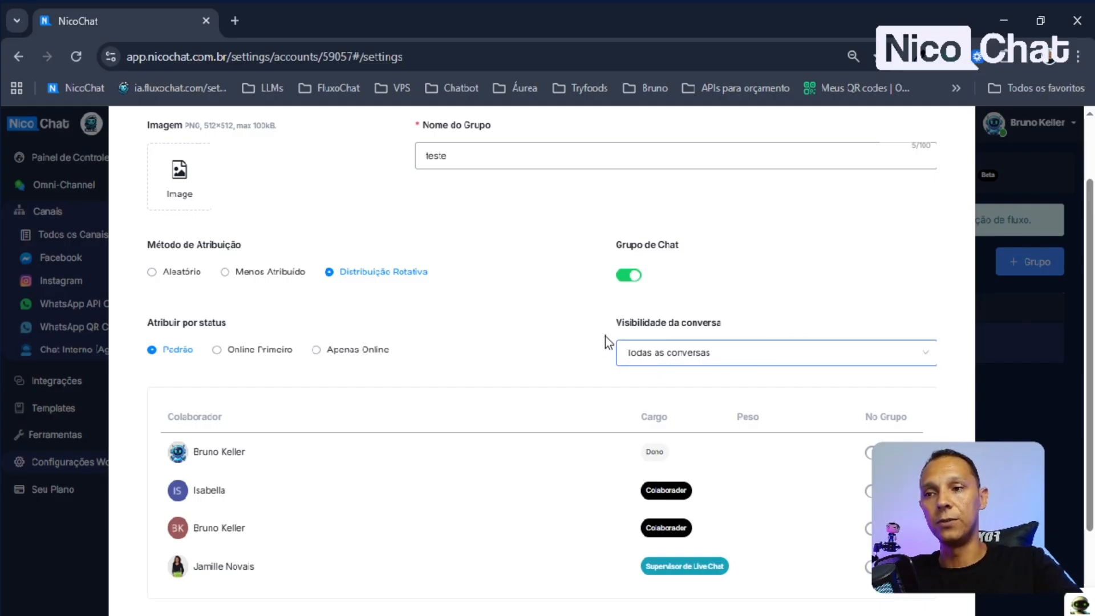
pyautogui.click(701, 351)
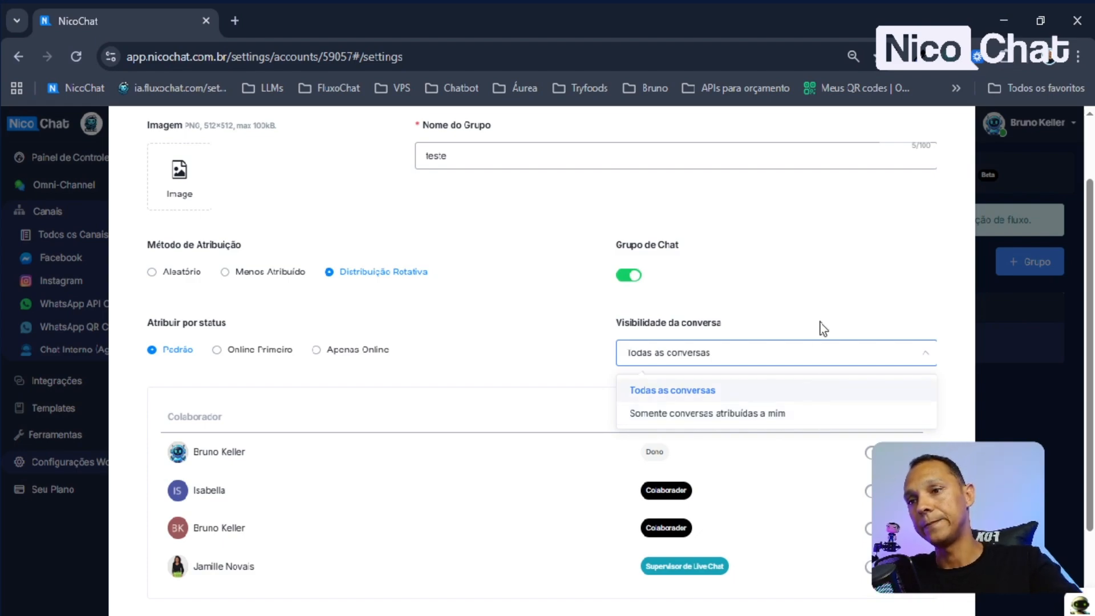
pyautogui.click(797, 294)
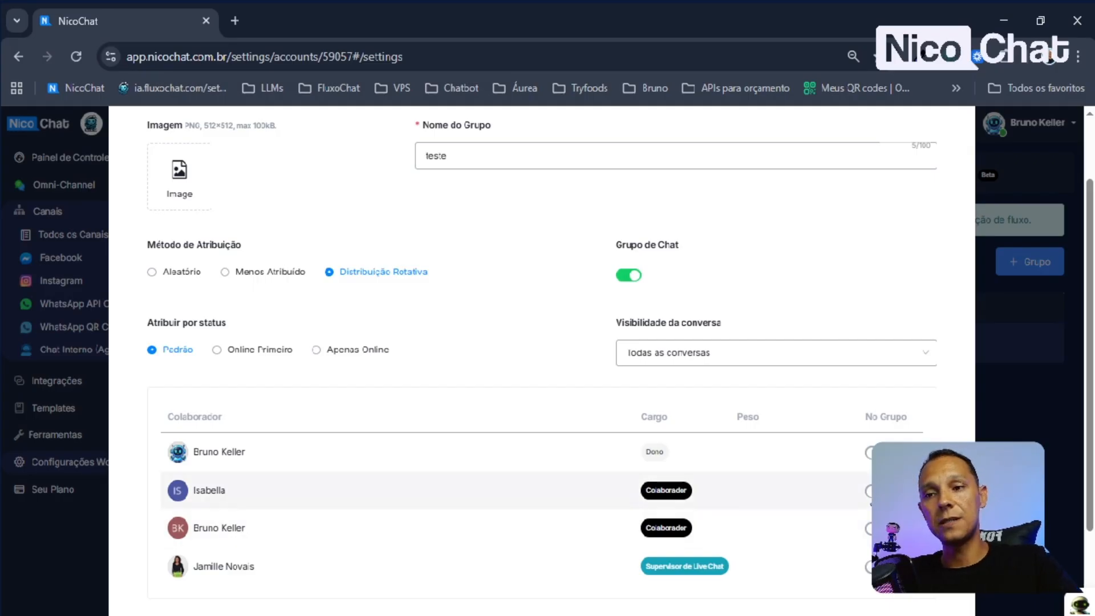
# Include both members with the Colaborador role and the Live Chat supervisor in the group.
pyautogui.click(869, 490)
pyautogui.click(869, 528)
pyautogui.click(868, 566)
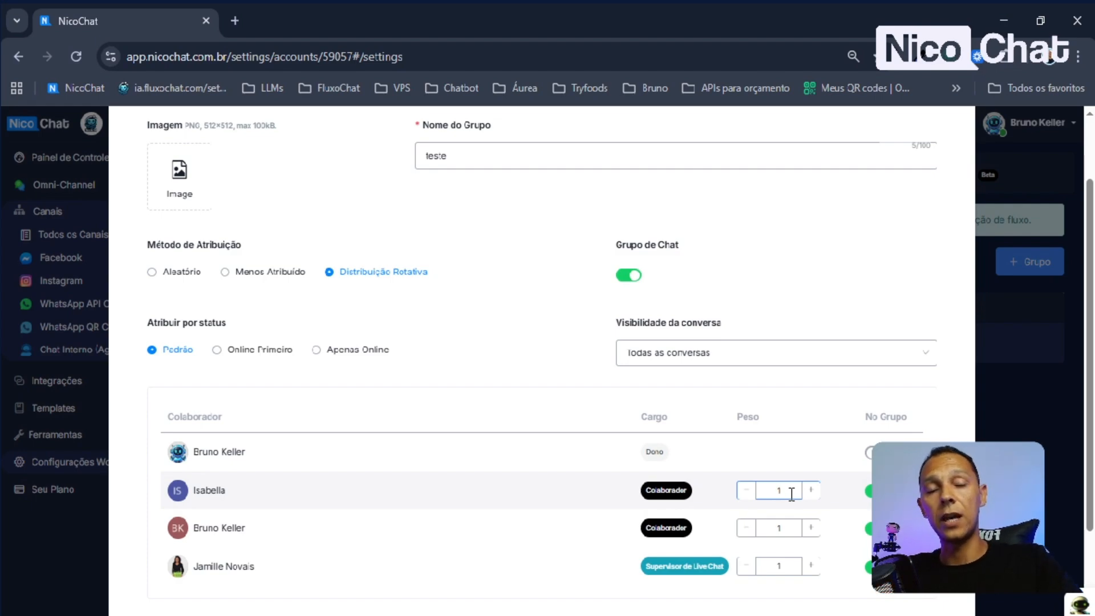
# Try a weight of 2 for the second Colaborador and the Live Chat supervisor, restoring both weights to 1.
pyautogui.click(778, 527)
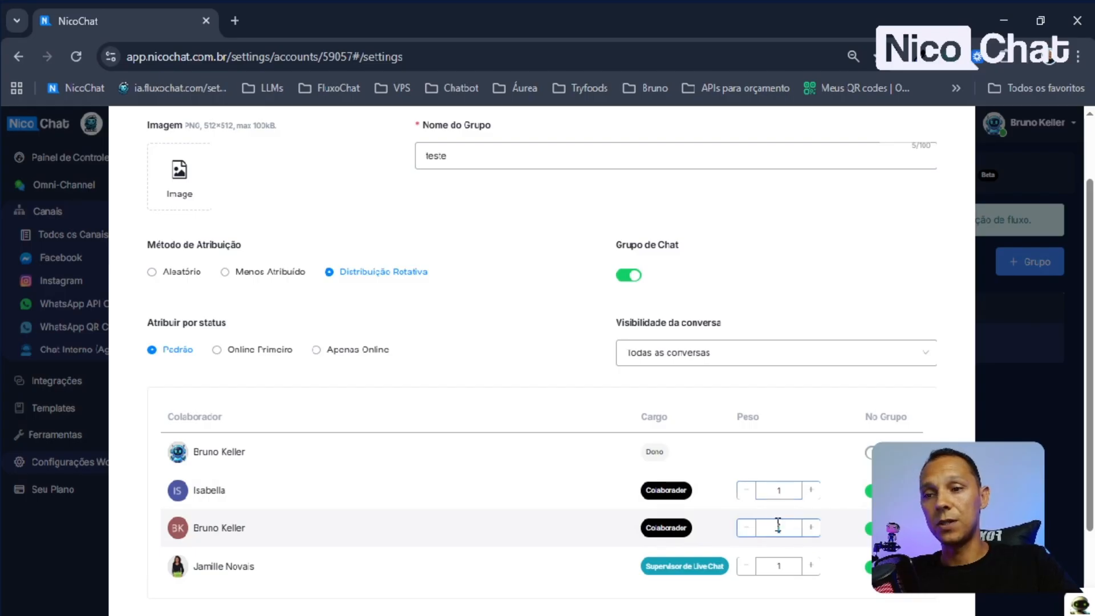
pyautogui.click(790, 565)
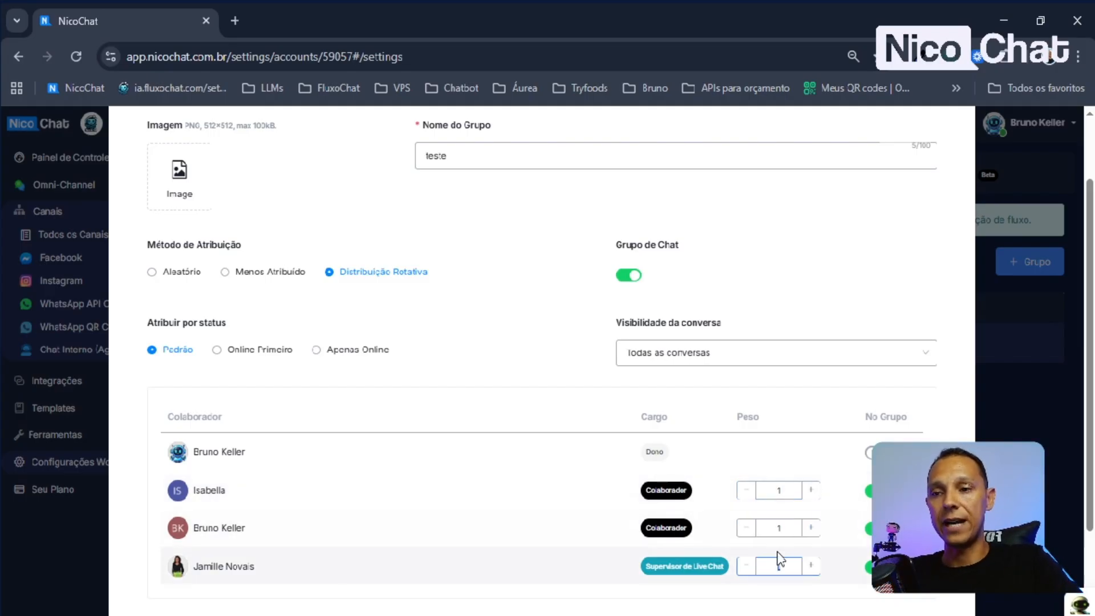
pyautogui.click(810, 529)
pyautogui.click(811, 566)
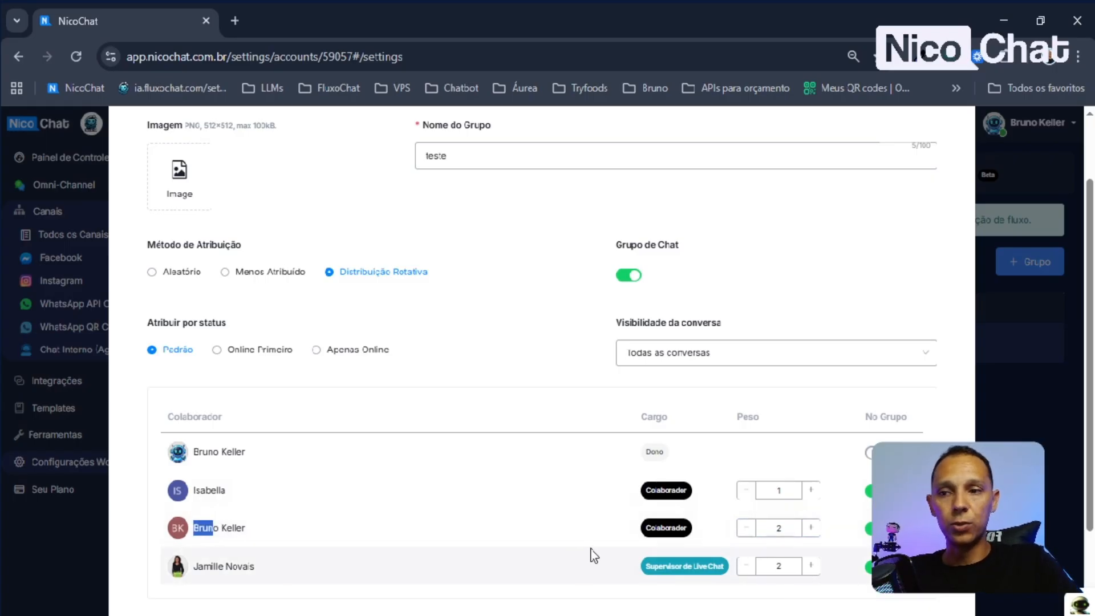
pyautogui.press('Tab')
pyautogui.moveTo(213, 566); pyautogui.dragTo(193, 567)
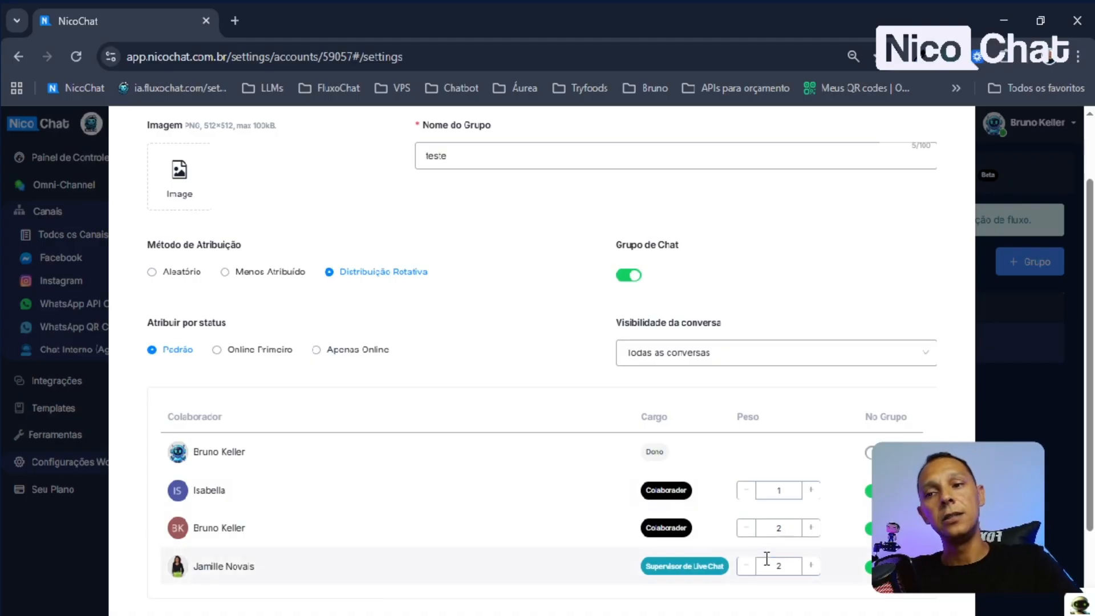
pyautogui.click(747, 527)
pyautogui.click(746, 567)
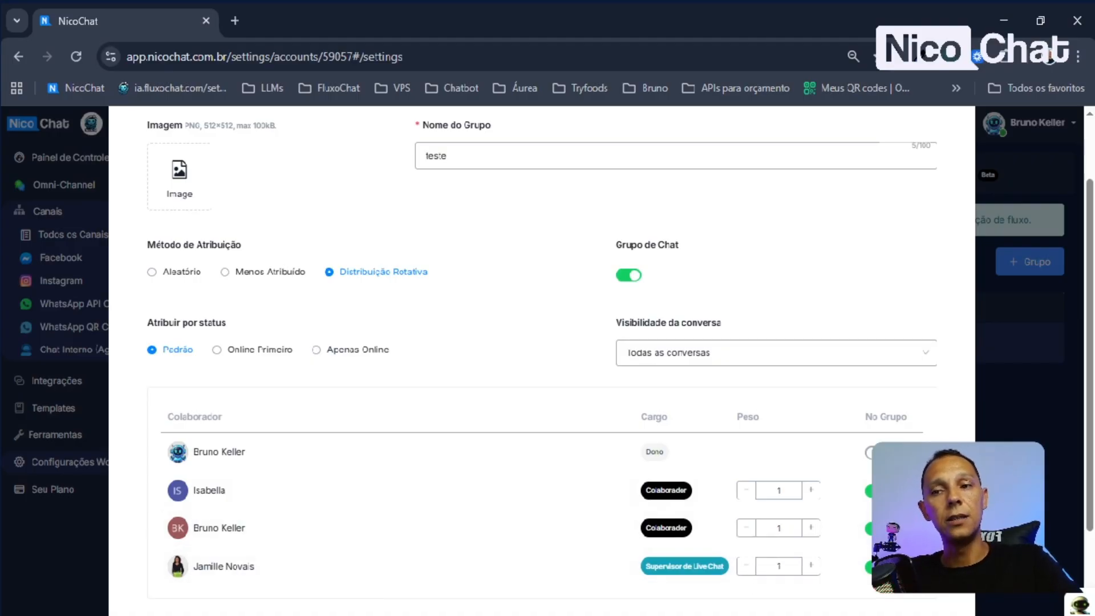
# Save the new agent group with its selected members.
pyautogui.scroll(-2, 750, 576)
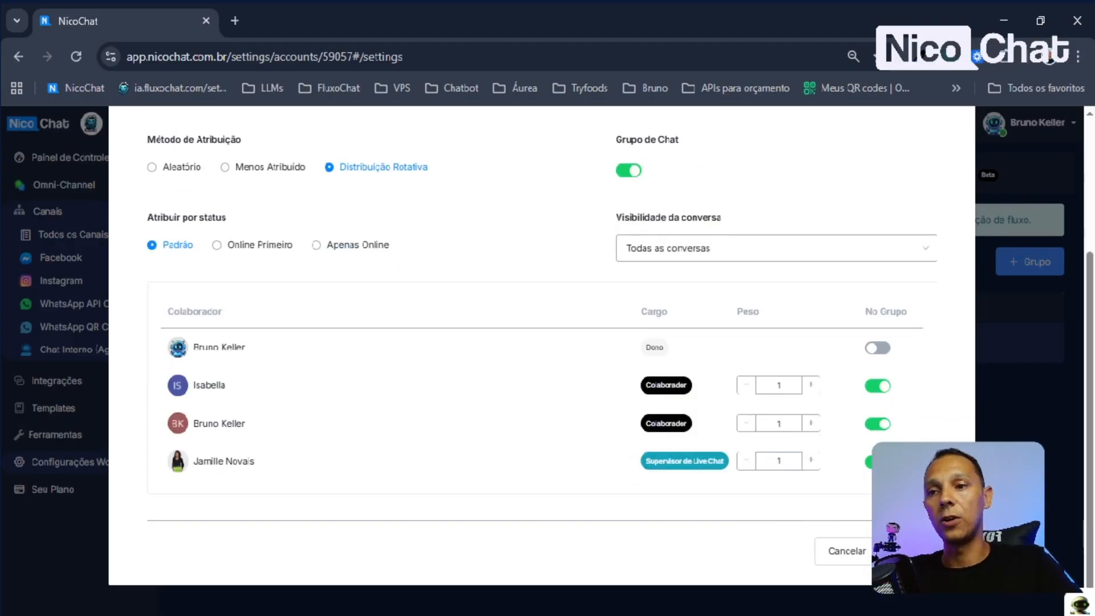
pyautogui.click(907, 551)
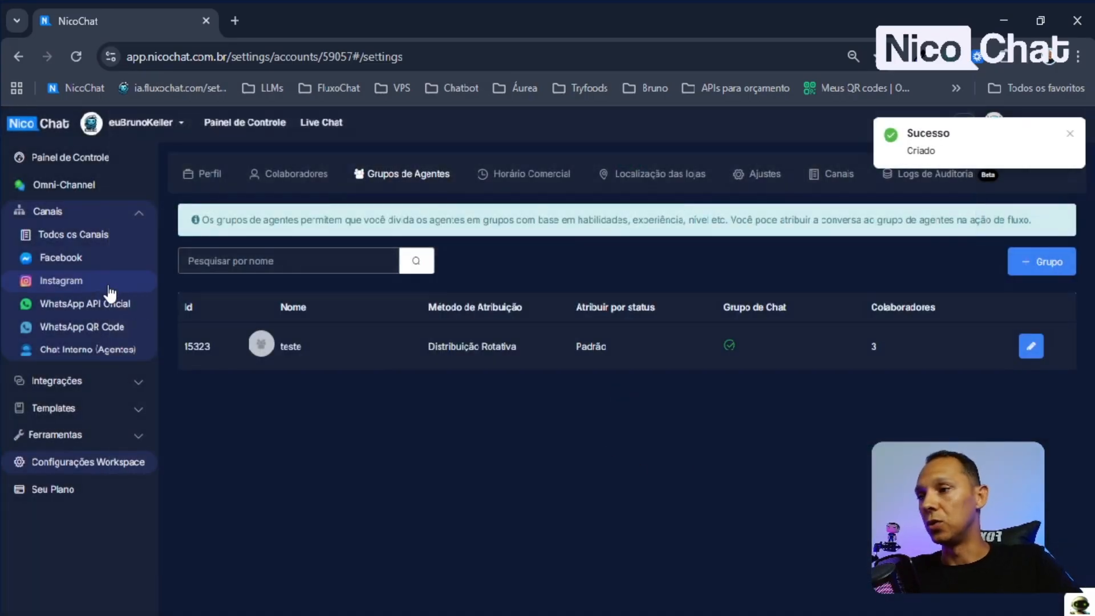
# Open the "aula atendimento humano" flow of the omni-channel bot and publish its draft.
pyautogui.click(71, 186)
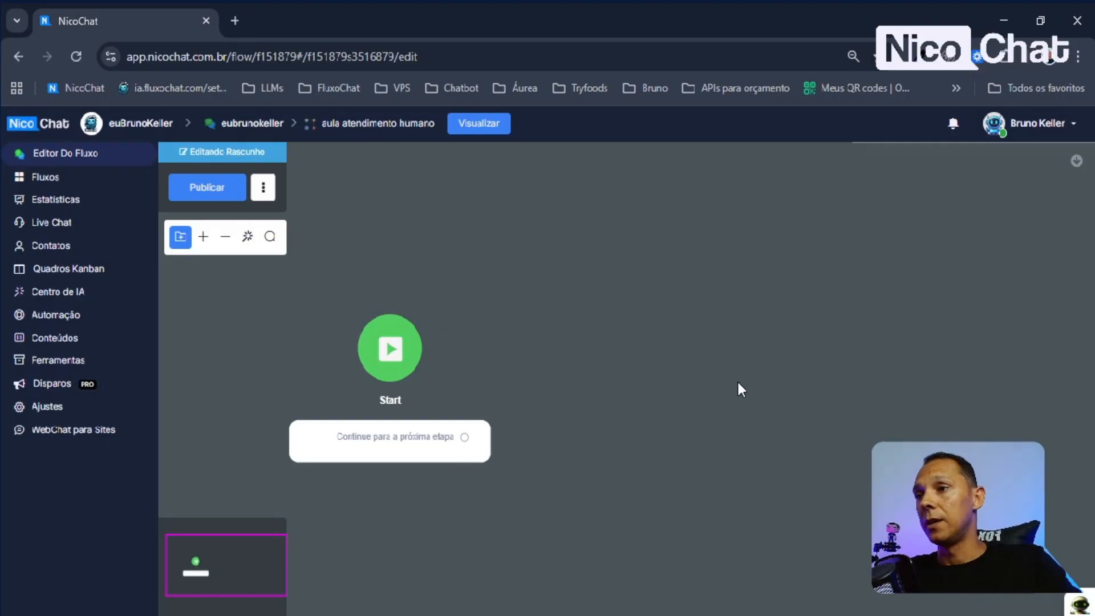
pyautogui.moveTo(320, 123); pyautogui.dragTo(443, 160)
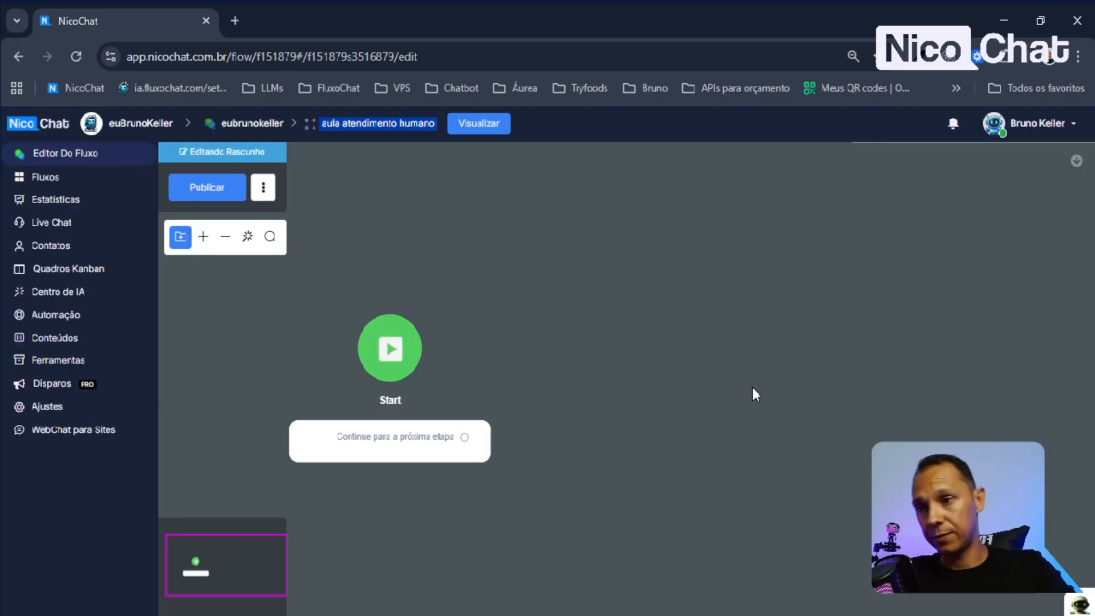
pyautogui.moveTo(745, 373); pyautogui.dragTo(692, 384)
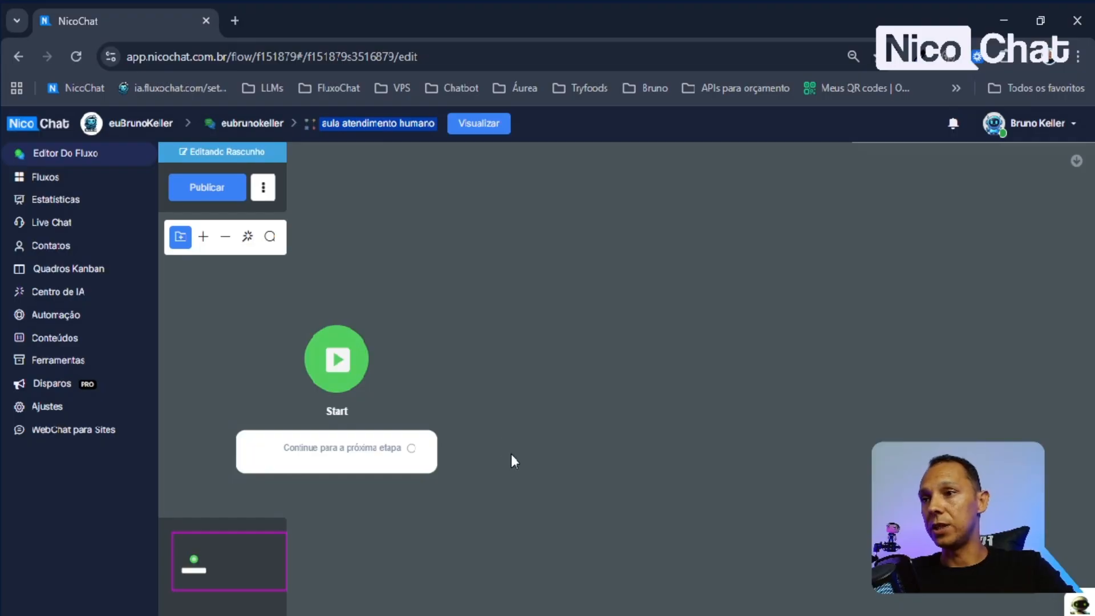
pyautogui.click(208, 188)
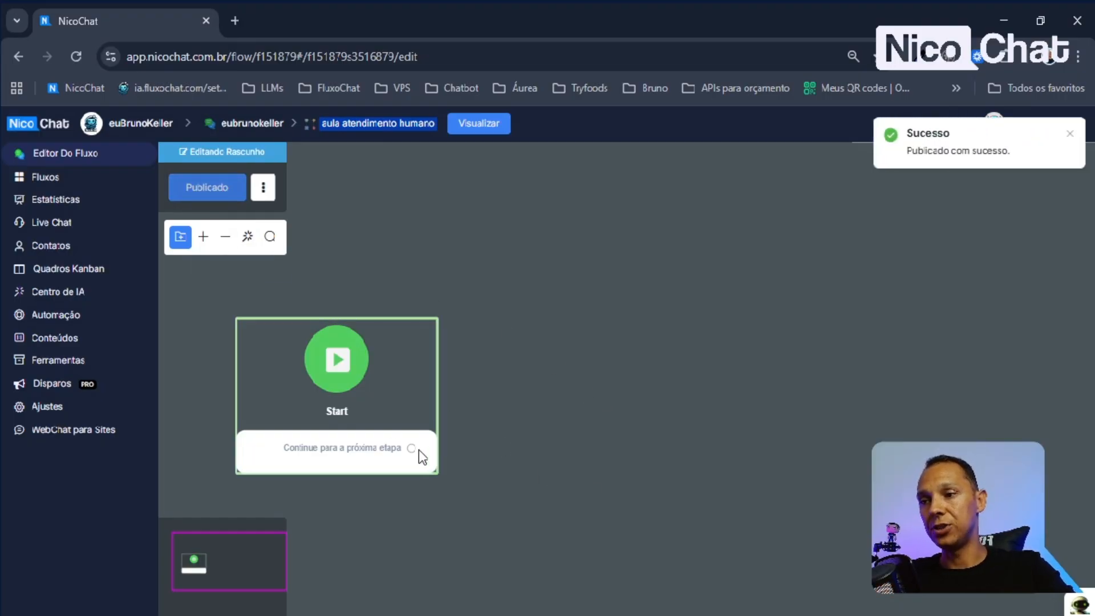
# Add an action block connected to the Start block's next-step output.
pyautogui.moveTo(413, 448); pyautogui.dragTo(559, 448)
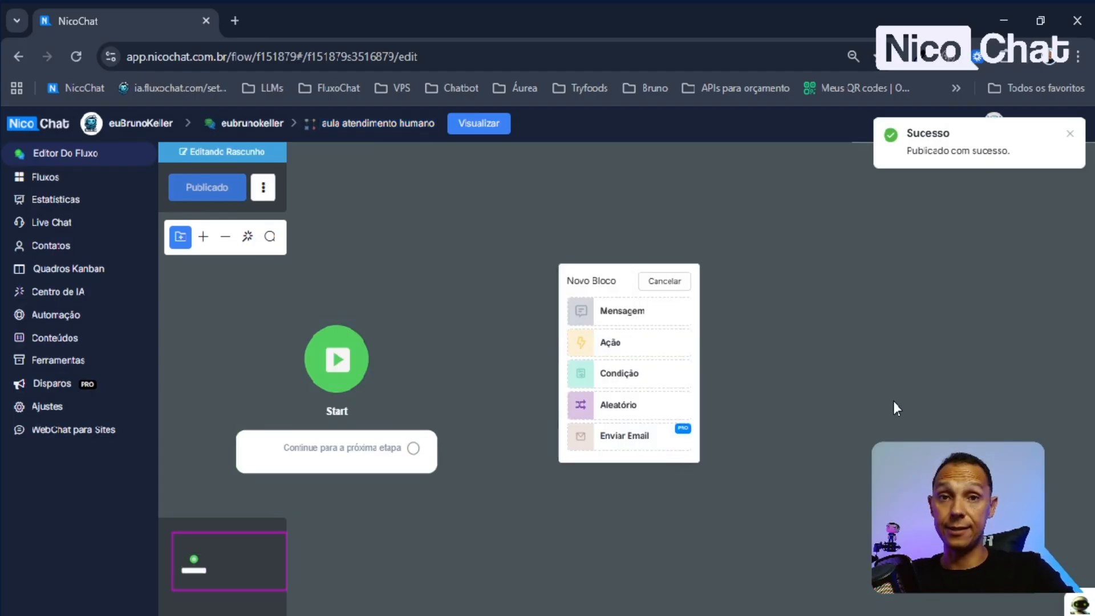
pyautogui.click(610, 343)
pyautogui.moveTo(770, 505); pyautogui.dragTo(655, 555)
pyautogui.moveTo(620, 456); pyautogui.dragTo(620, 413)
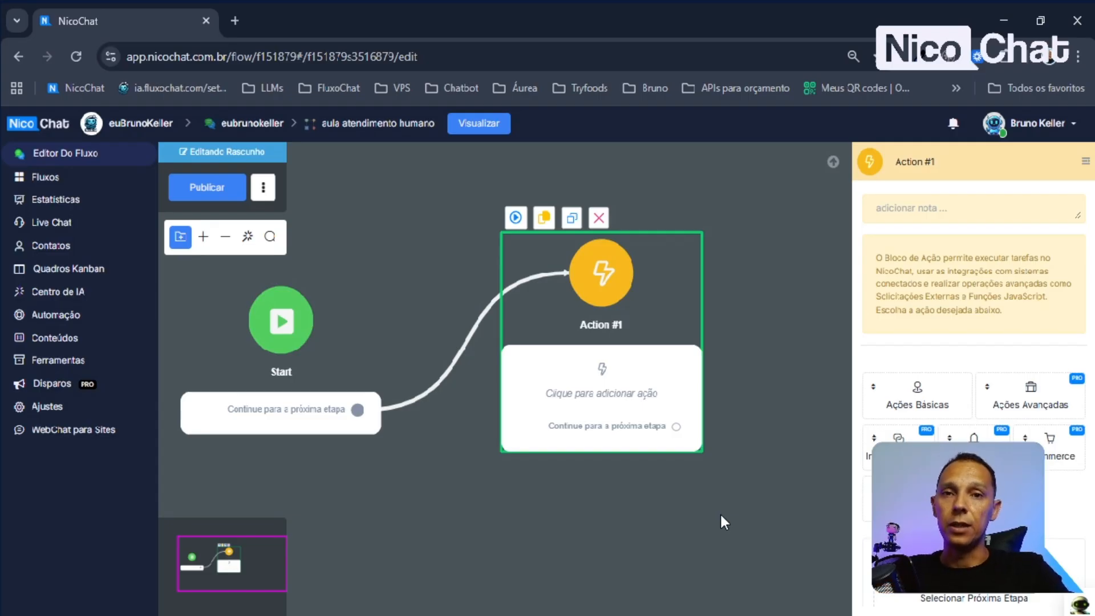
pyautogui.moveTo(758, 437); pyautogui.dragTo(656, 468)
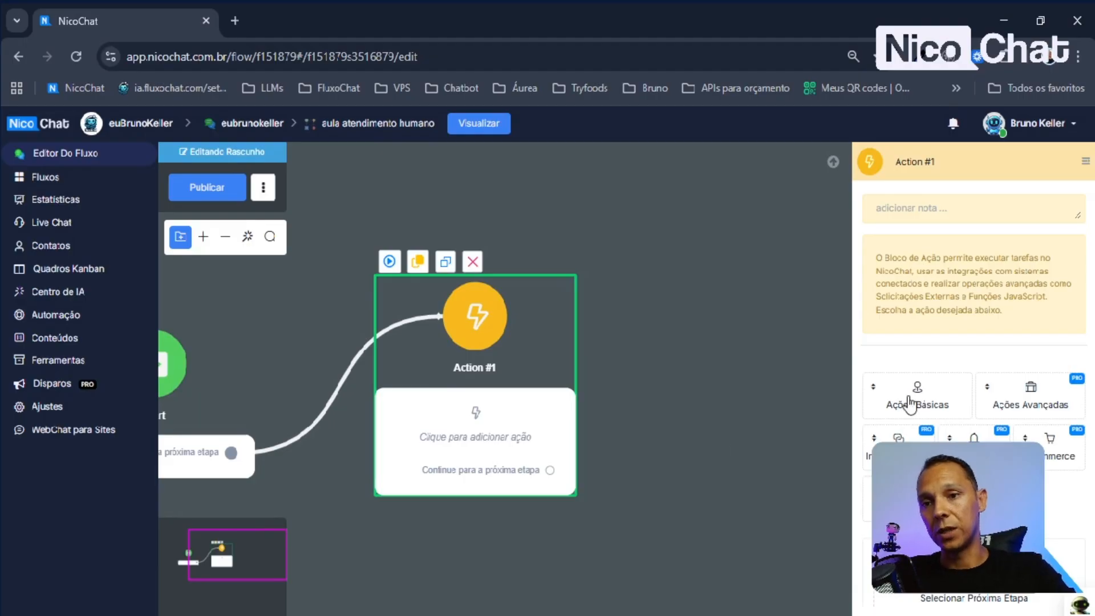
# View the advanced actions available for the new action block and leave the list without choosing one.
pyautogui.click(1030, 399)
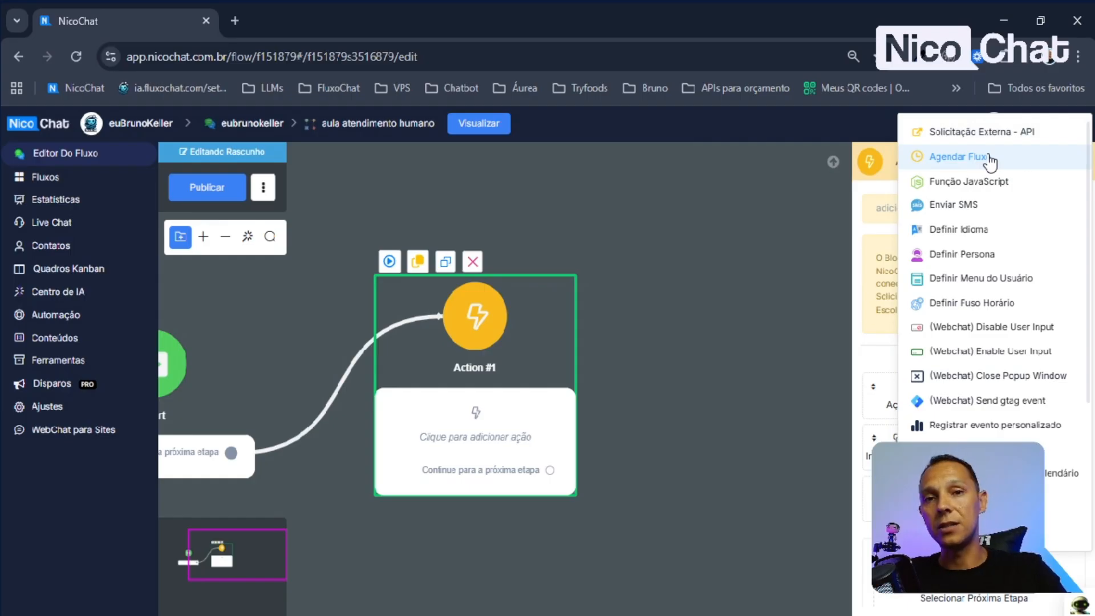
pyautogui.click(770, 371)
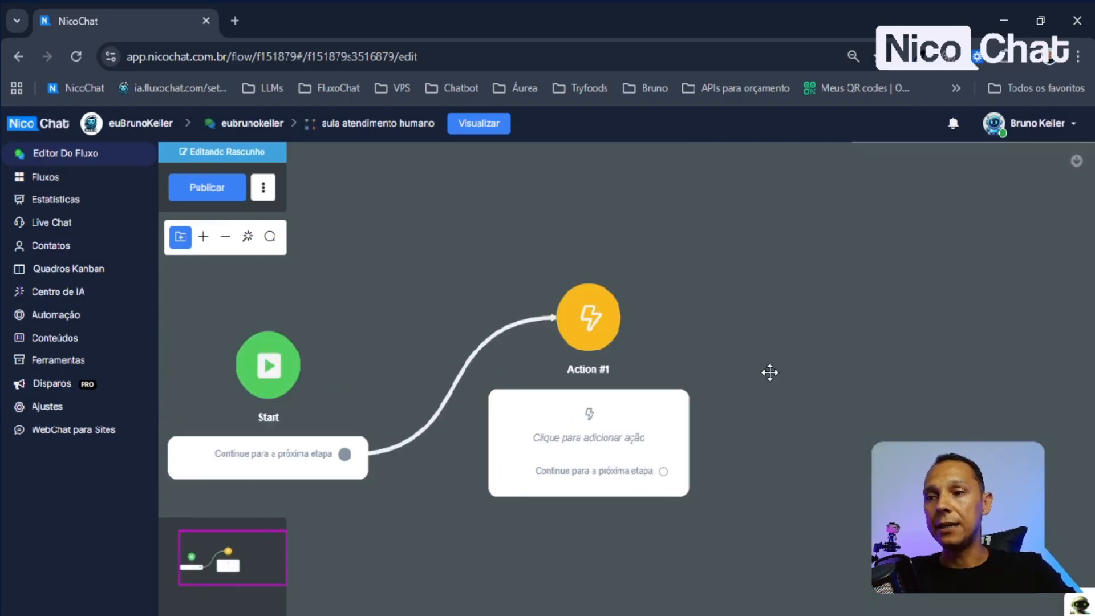
pyautogui.click(786, 444)
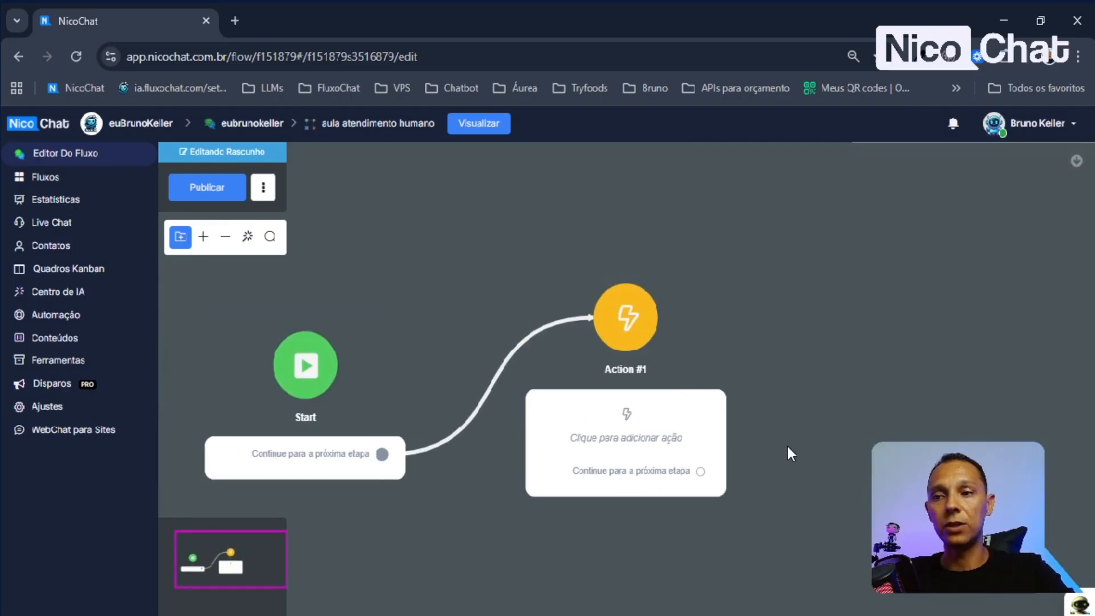
pyautogui.moveTo(786, 444); pyautogui.dragTo(753, 442)
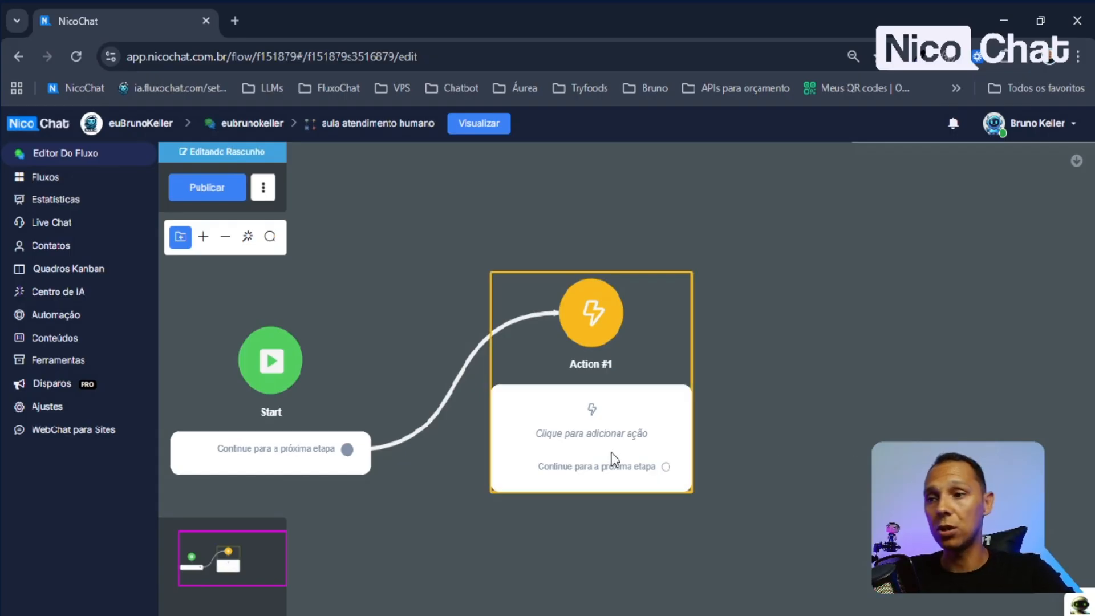
# Reposition the action block slightly higher and farther from the Start block.
pyautogui.moveTo(497, 447); pyautogui.dragTo(855, 448)
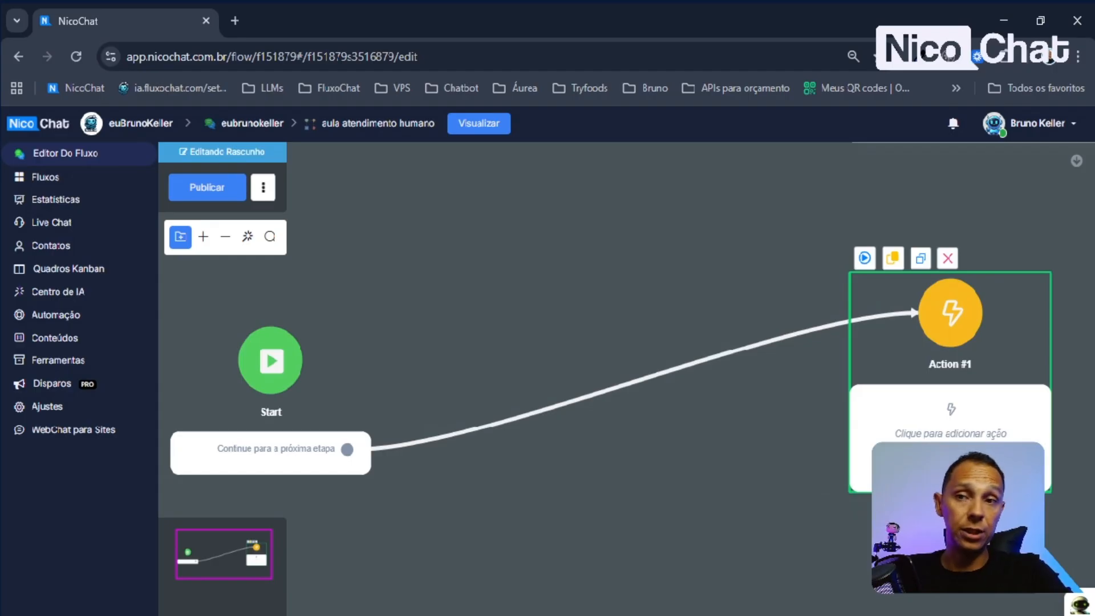
pyautogui.moveTo(989, 446); pyautogui.dragTo(683, 429)
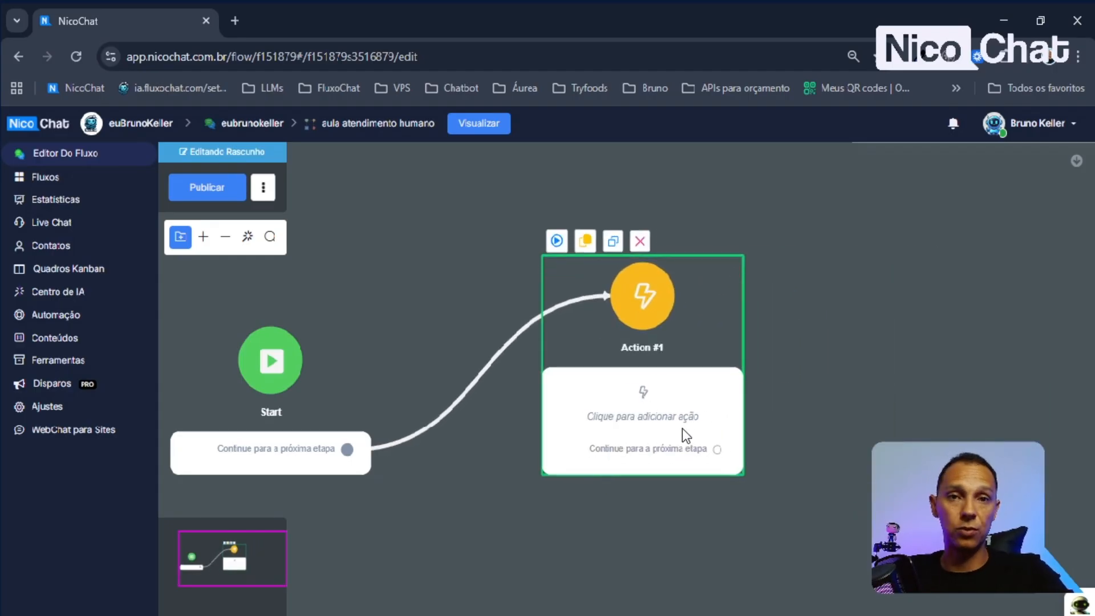
pyautogui.moveTo(794, 434); pyautogui.dragTo(716, 435)
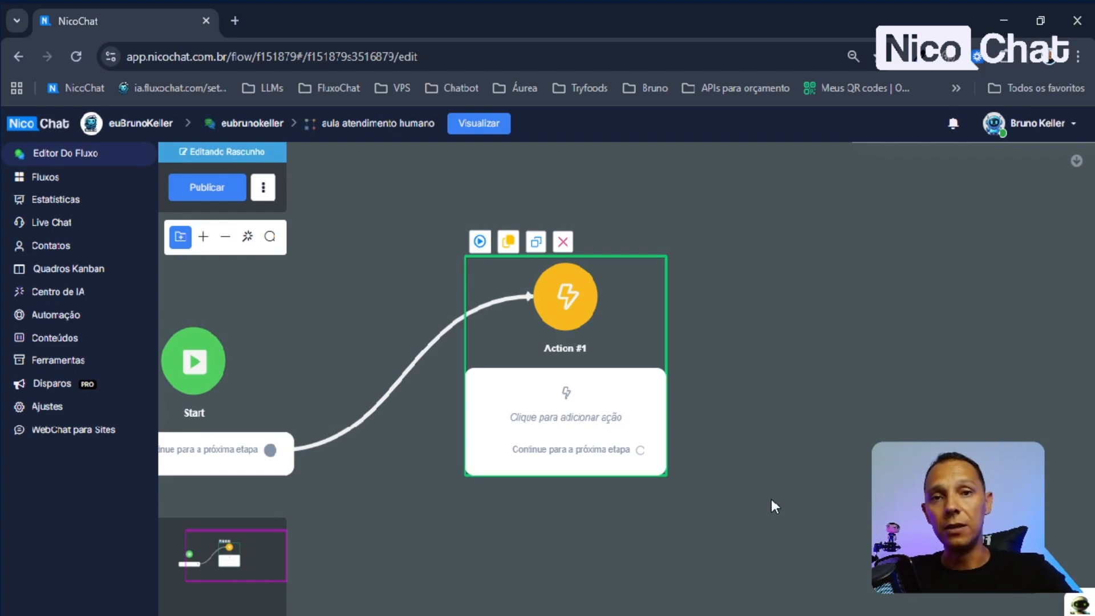
# Add the basic action "Atribuir ao Agente" to the action block and choose an agent for the assignment.
pyautogui.click(573, 395)
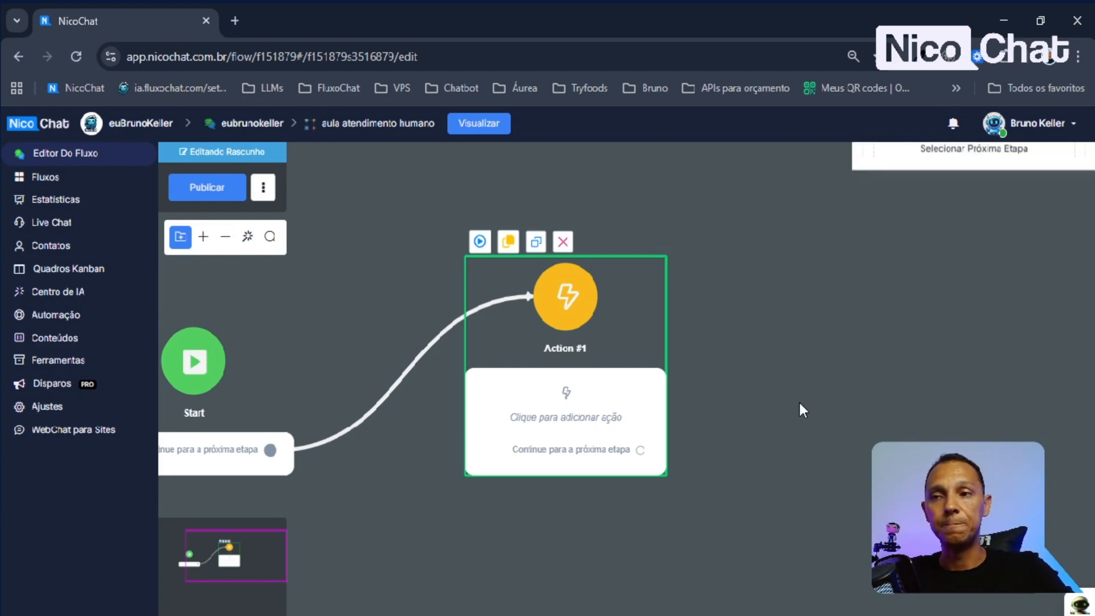
pyautogui.click(792, 378)
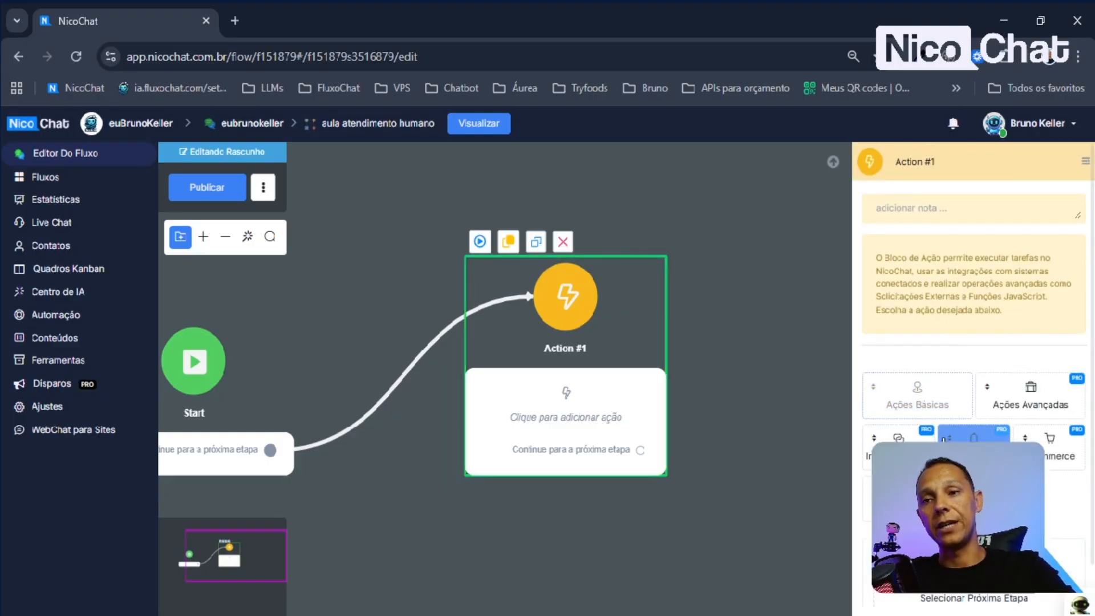
pyautogui.click(922, 398)
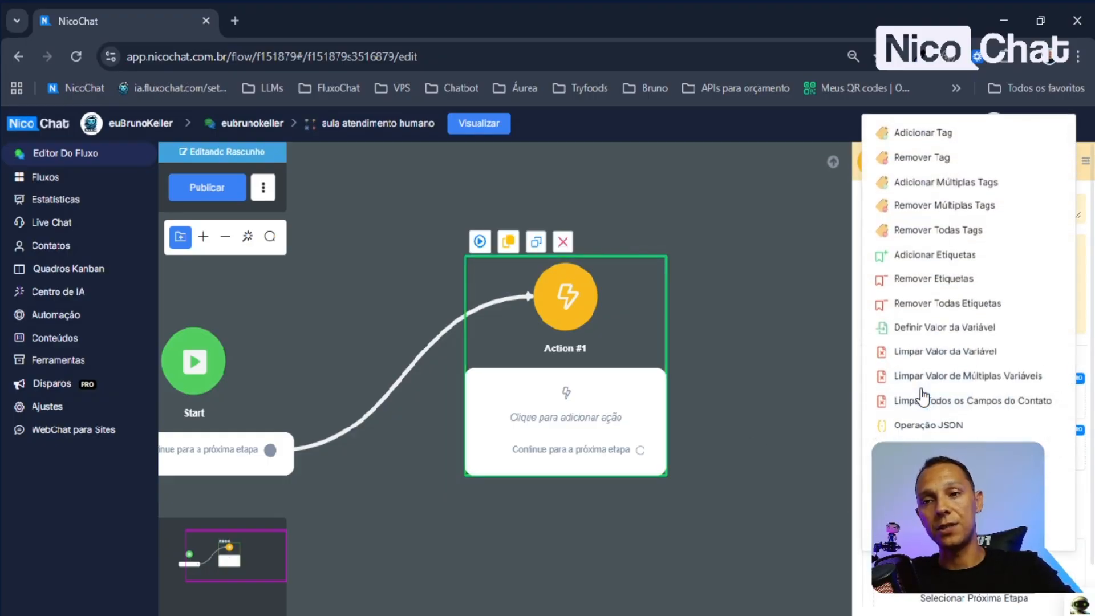
pyautogui.scroll(-5, 923, 396)
pyautogui.moveTo(923, 456)
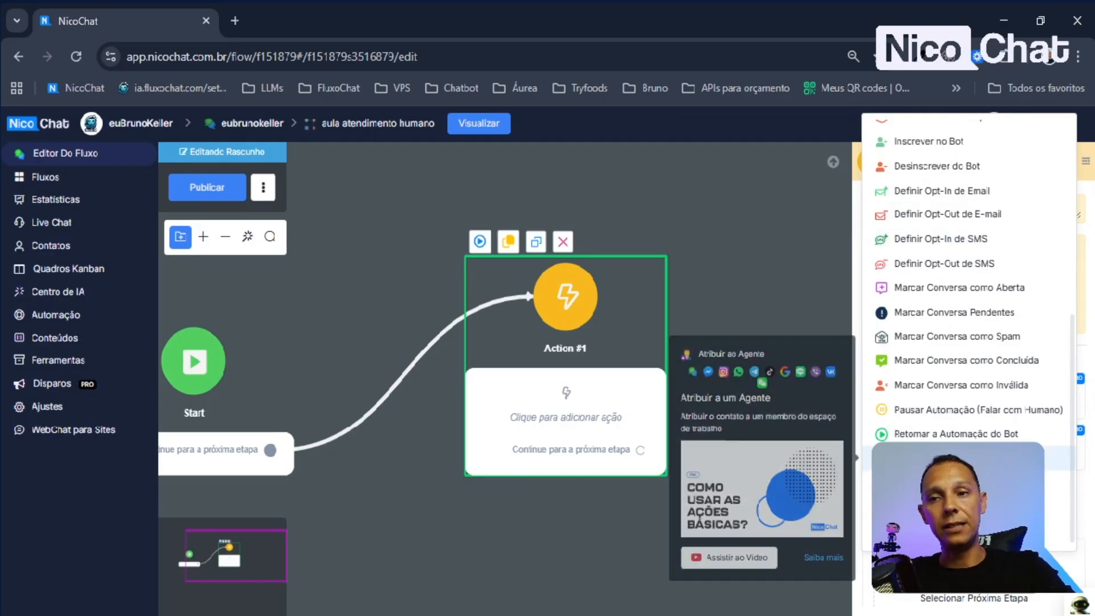
pyautogui.moveTo(922, 482)
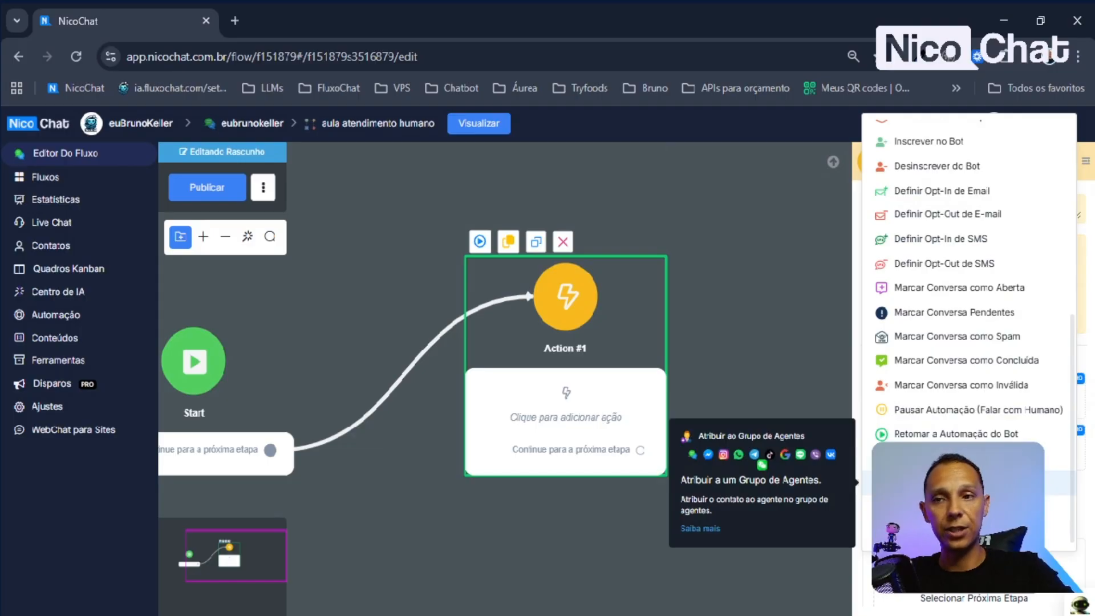
pyautogui.click(922, 458)
pyautogui.click(959, 268)
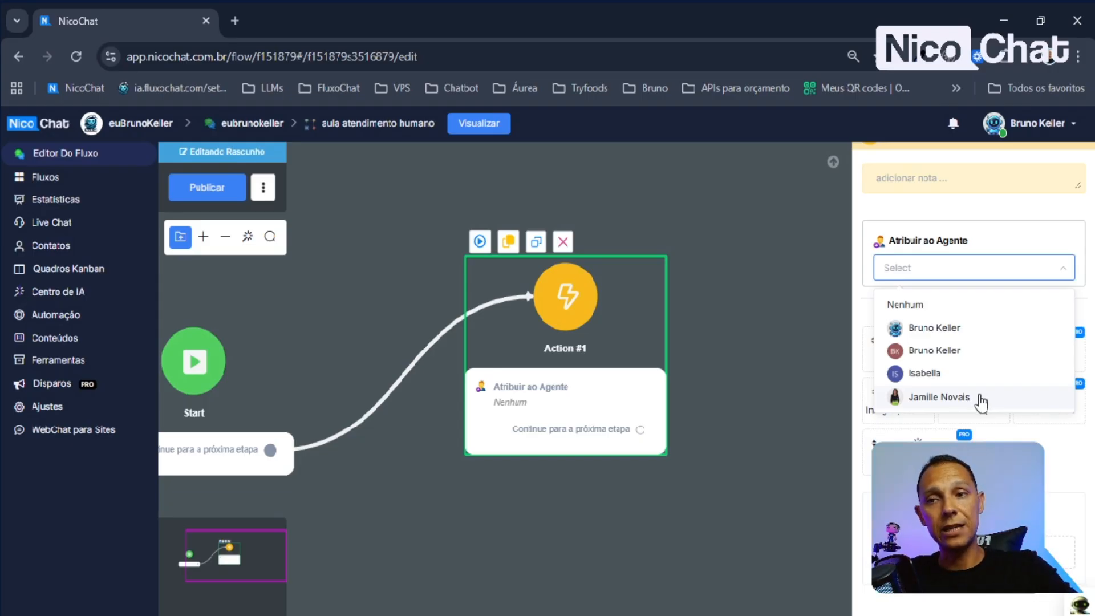
pyautogui.click(941, 398)
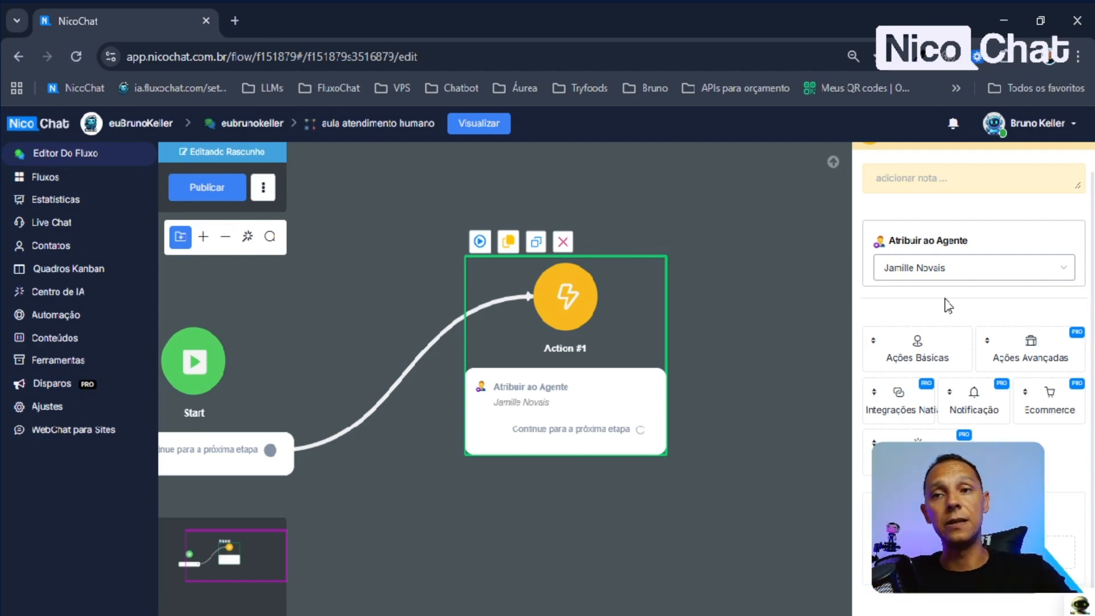
pyautogui.click(960, 269)
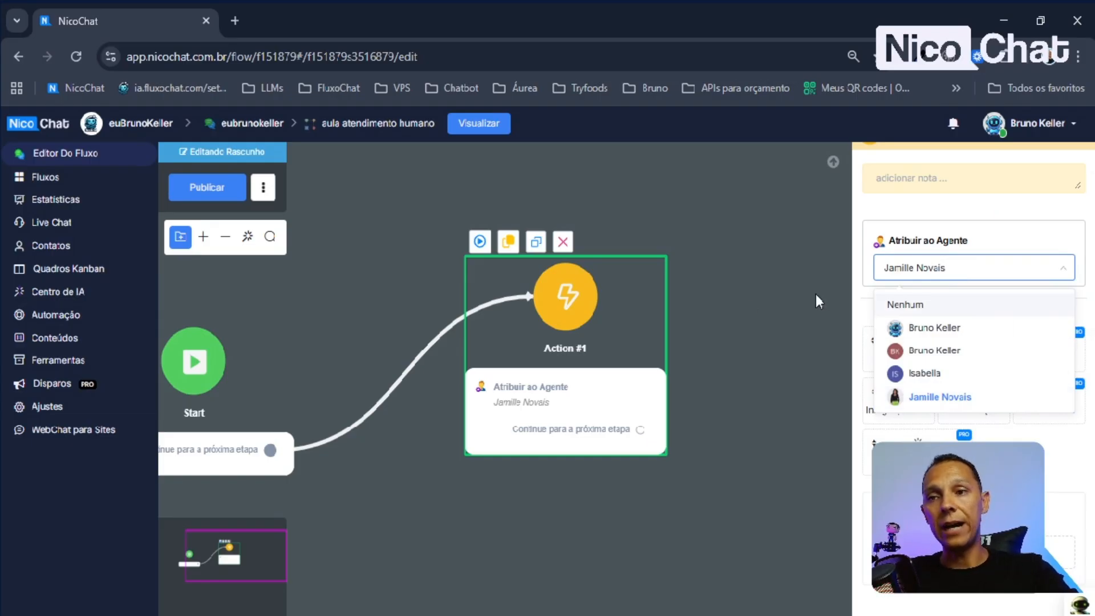
pyautogui.click(1012, 223)
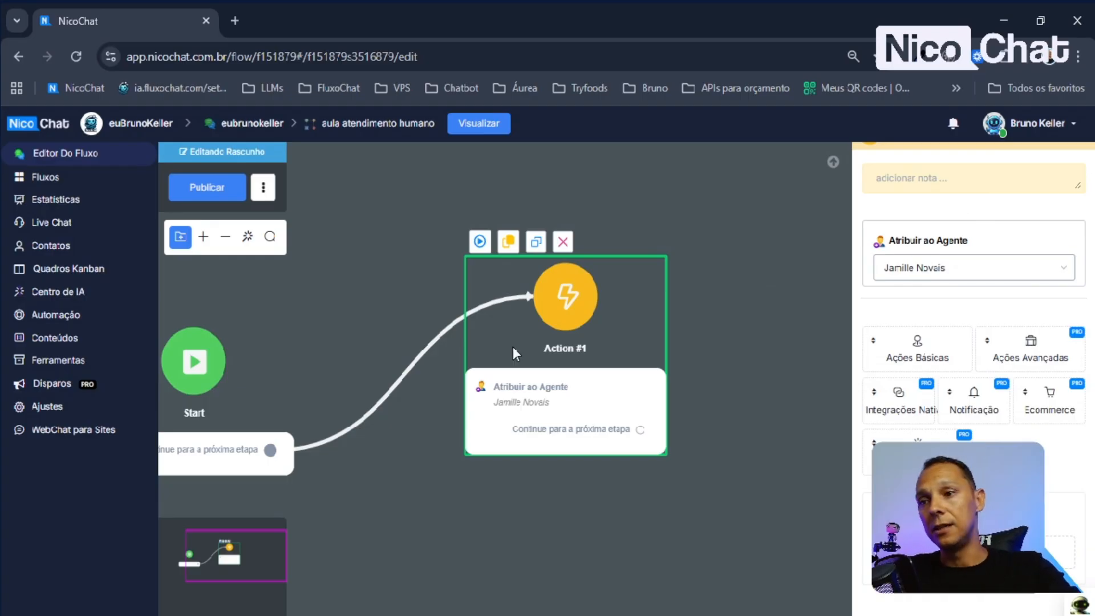
# View the block types that can be inserted on the connection between Start and the action block, repositioning the action block.
pyautogui.moveTo(581, 370); pyautogui.dragTo(723, 360)
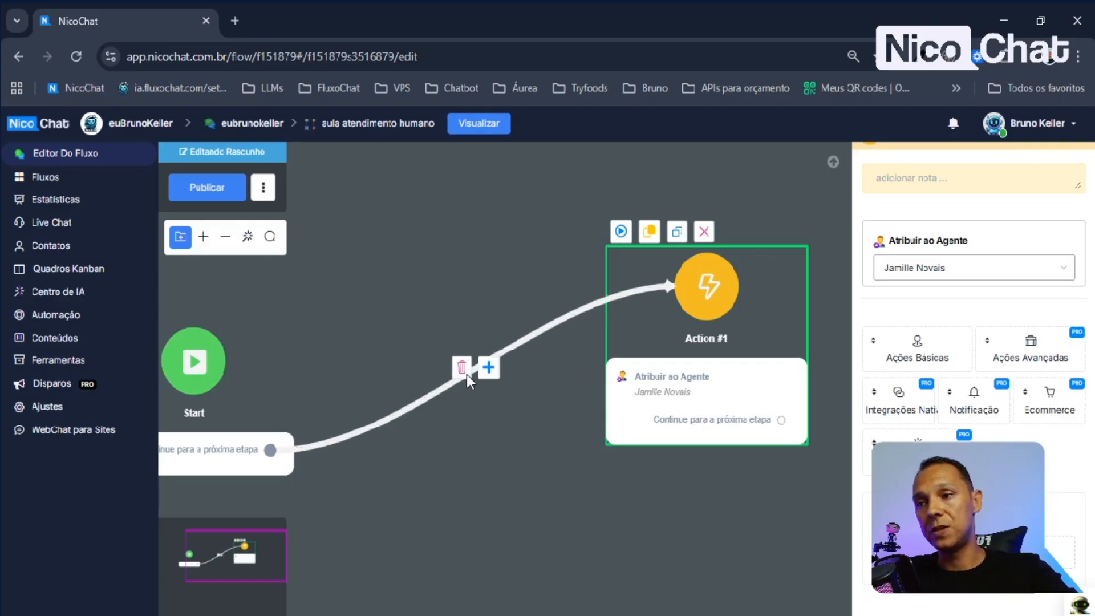
pyautogui.click(489, 367)
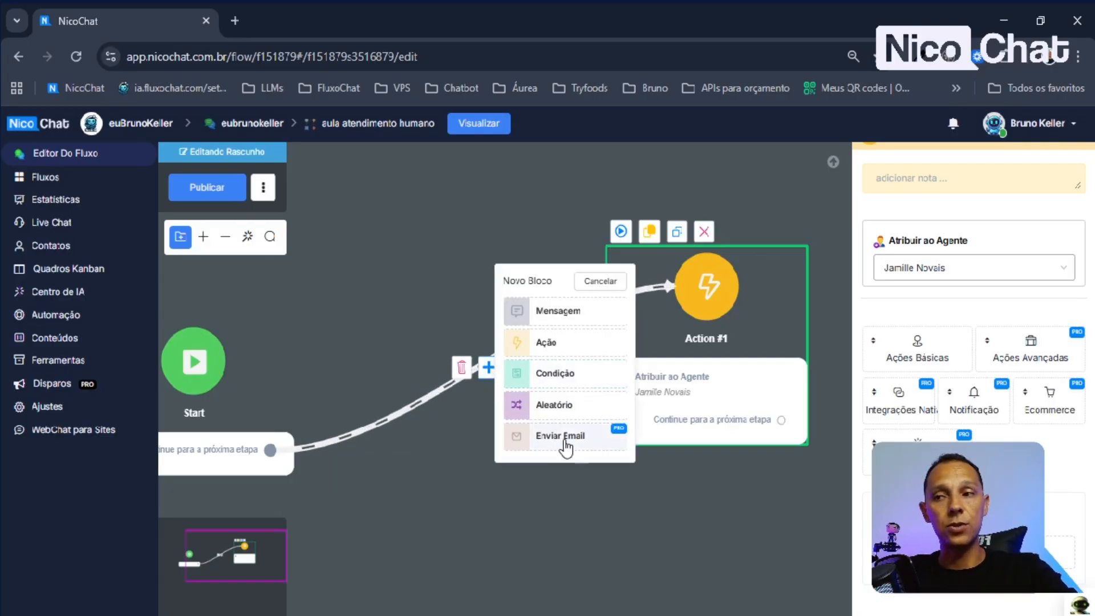
pyautogui.click(593, 518)
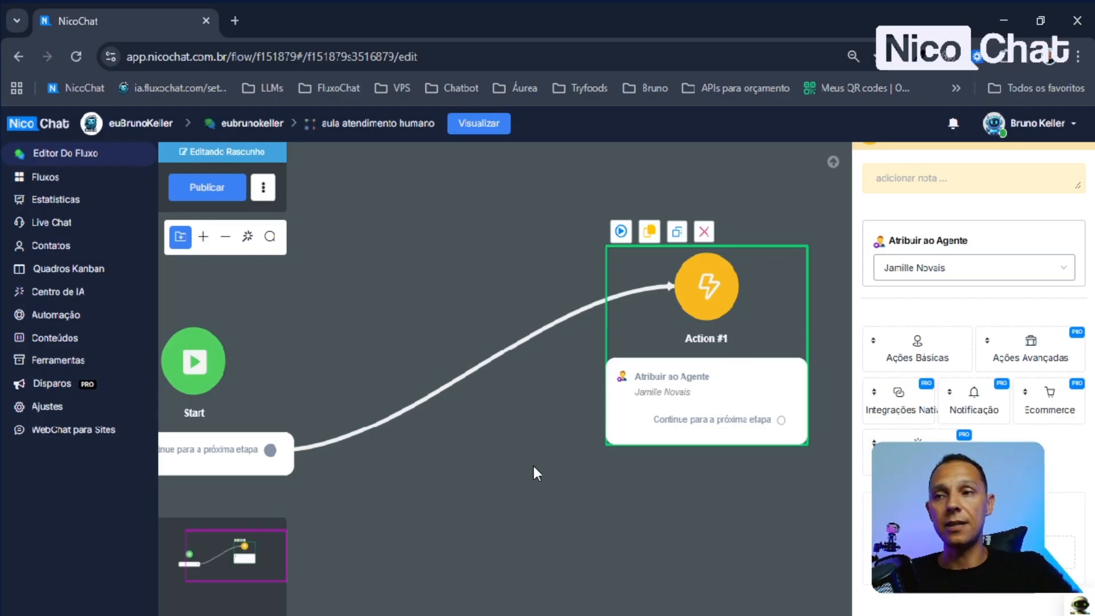
pyautogui.moveTo(696, 408); pyautogui.dragTo(682, 362)
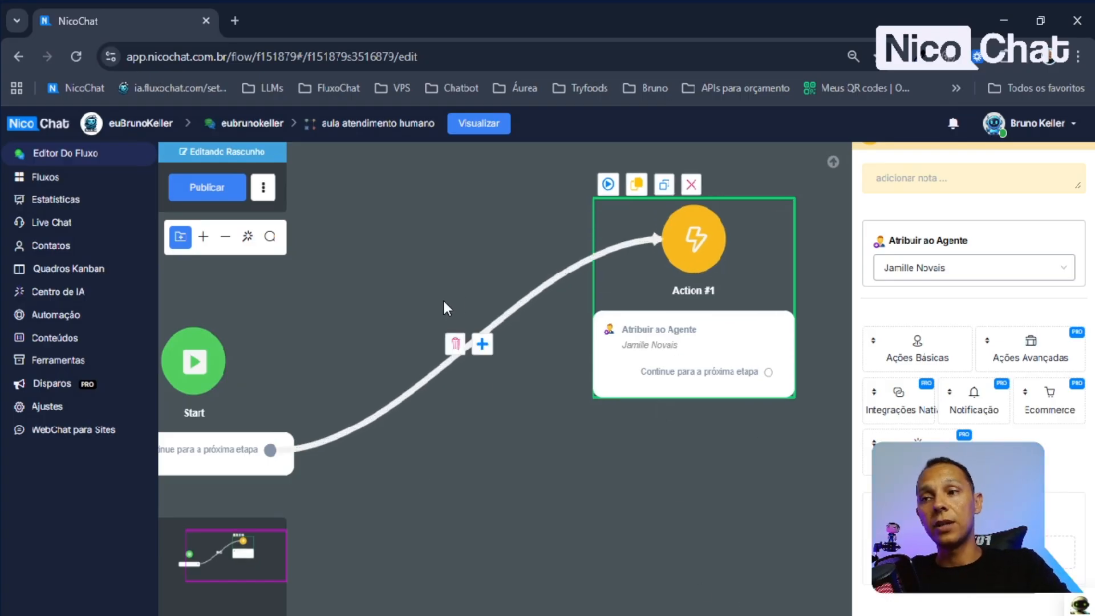
# Replace the action block's agent assignment with the basic action "Atribuir ao Grupo de Agentes" and move the block closer to Start.
pyautogui.moveTo(1005, 227)
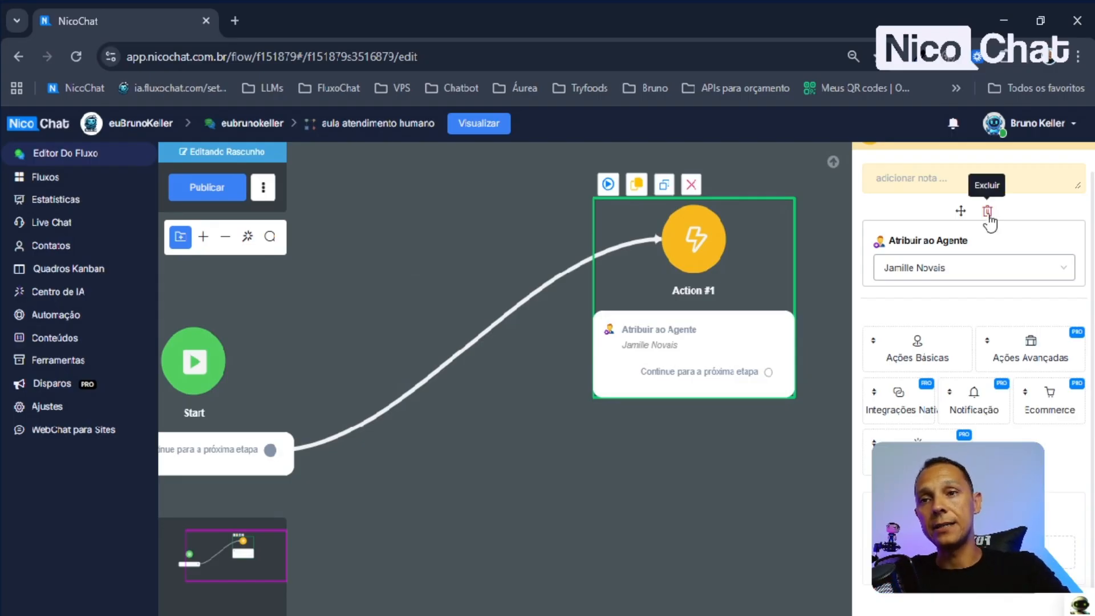
pyautogui.click(988, 212)
pyautogui.click(644, 392)
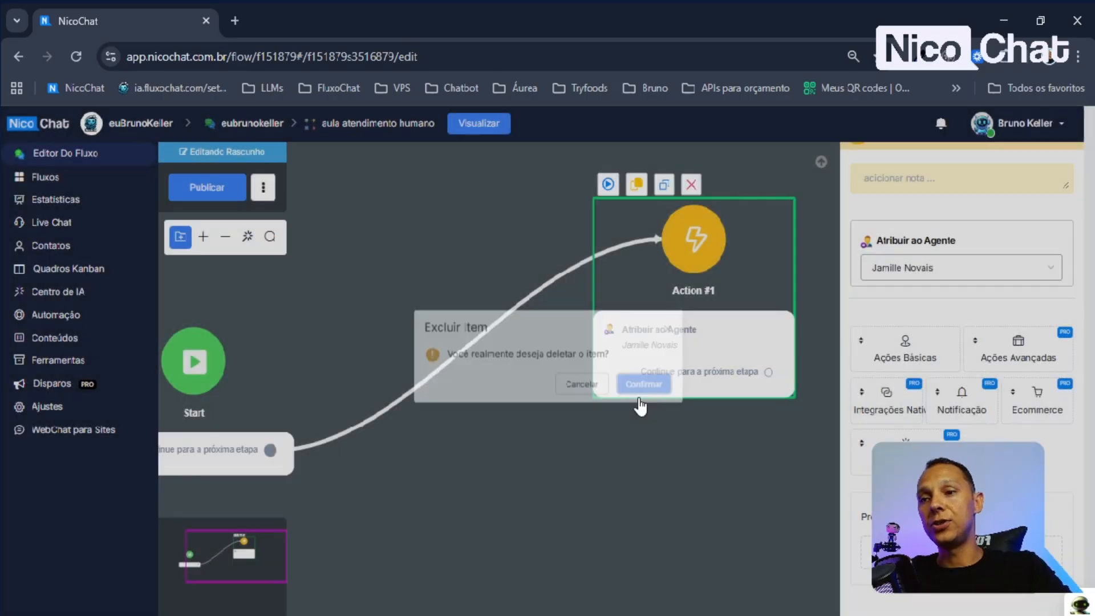
pyautogui.click(916, 355)
pyautogui.scroll(-5, 931, 374)
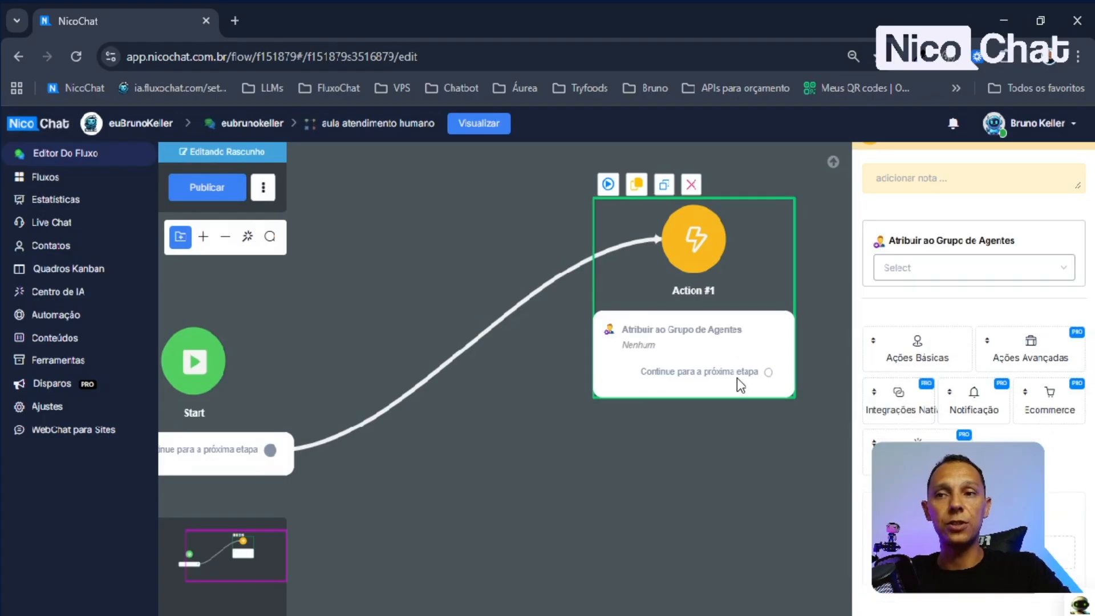
pyautogui.moveTo(698, 394); pyautogui.dragTo(592, 451)
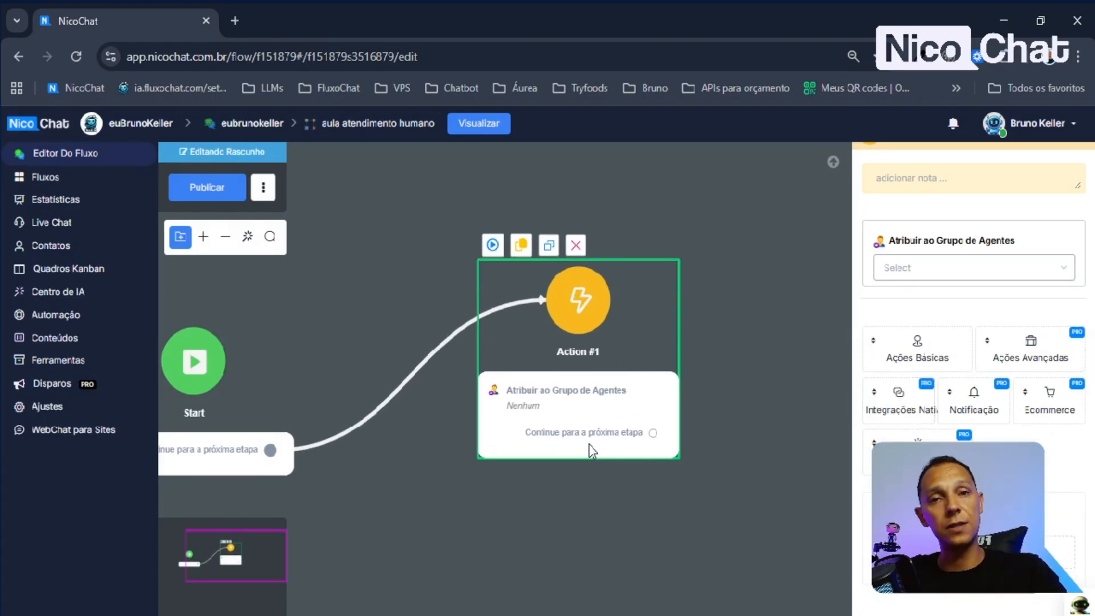
# Review the available agent groups and assign the contact to the group "teste" in the action block.
pyautogui.click(948, 276)
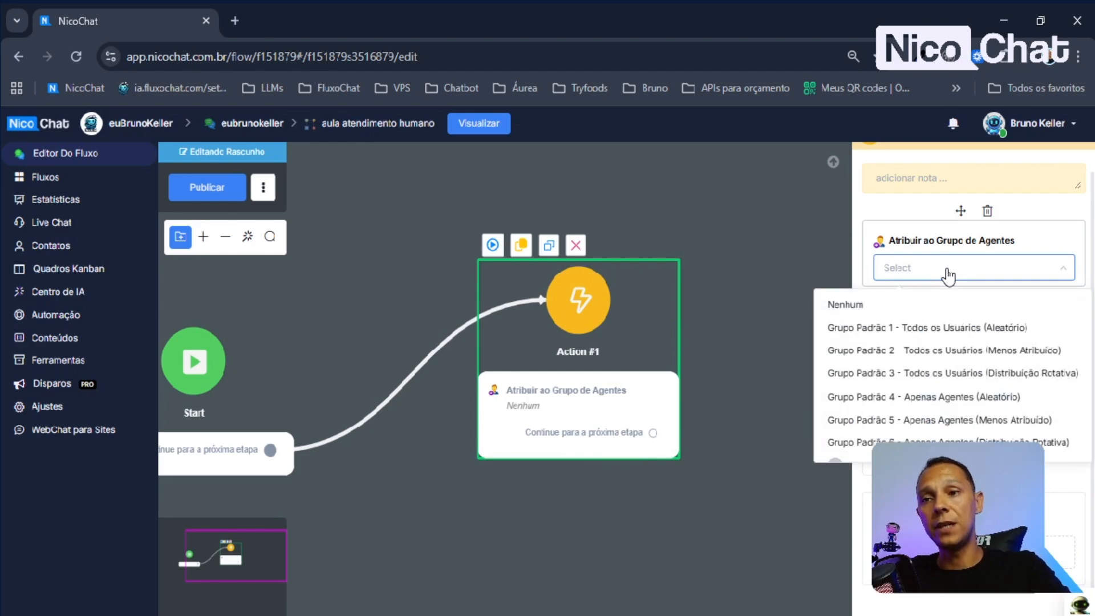
pyautogui.scroll(-1, 855, 445)
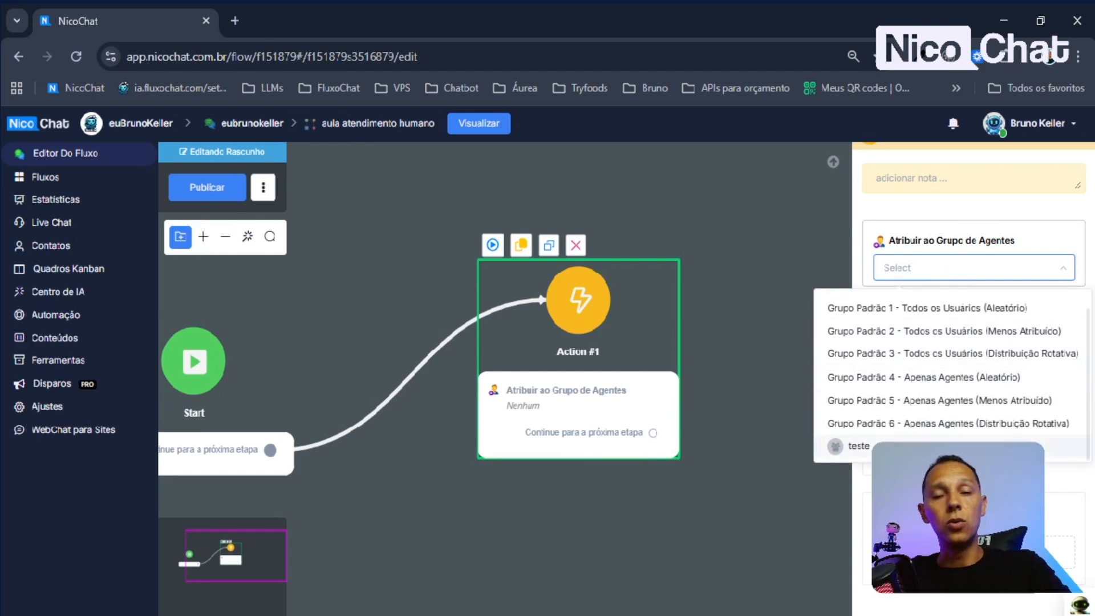
pyautogui.scroll(1, 1002, 406)
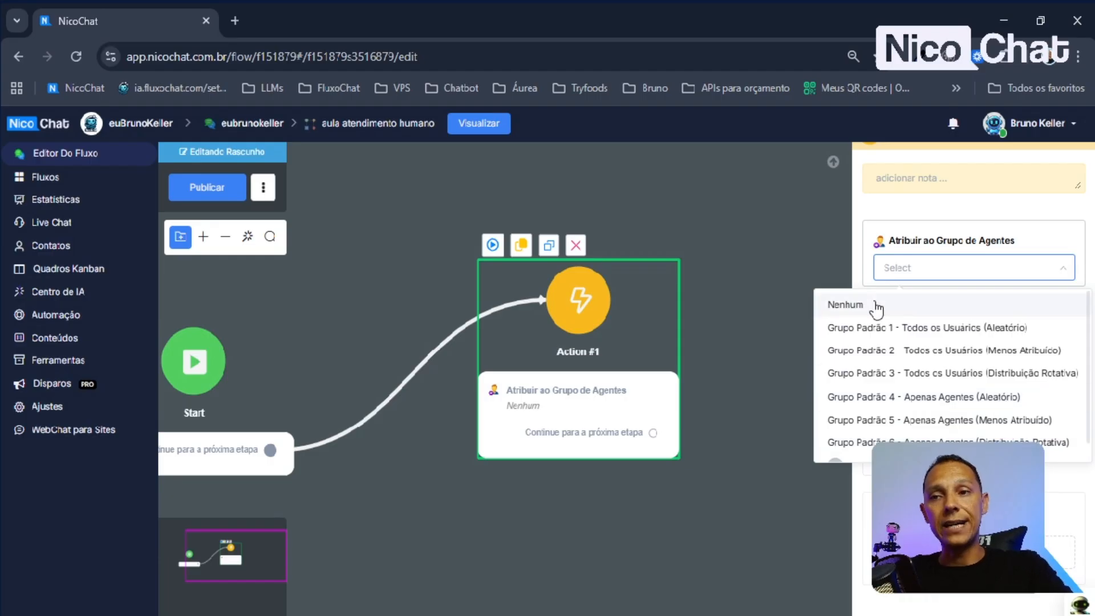
pyautogui.scroll(-1, 929, 399)
pyautogui.scroll(1, 918, 399)
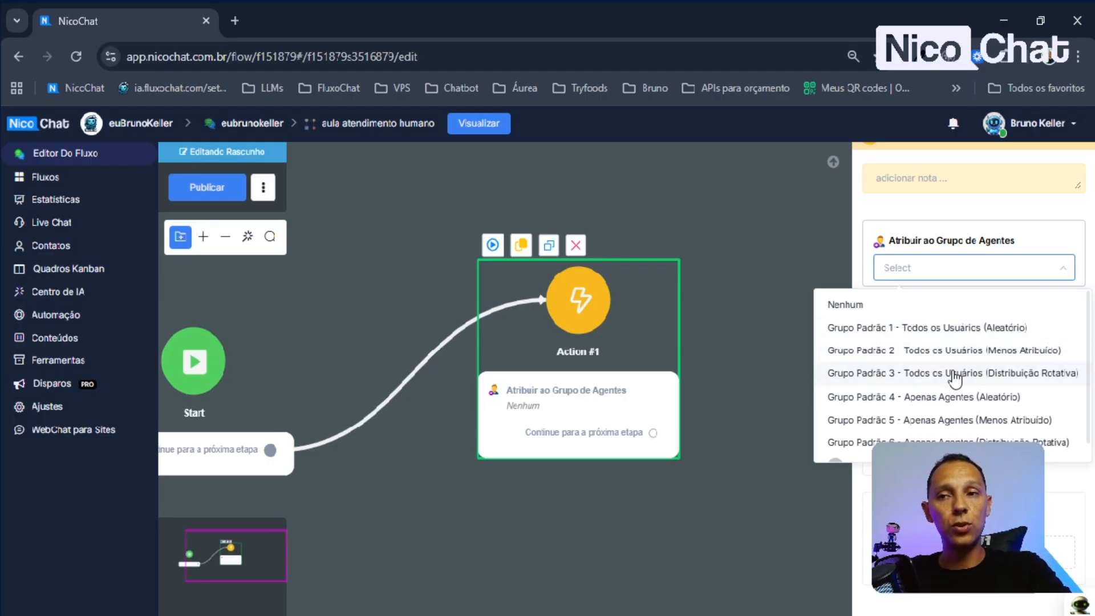
pyautogui.scroll(-1, 921, 334)
pyautogui.scroll(1, 916, 334)
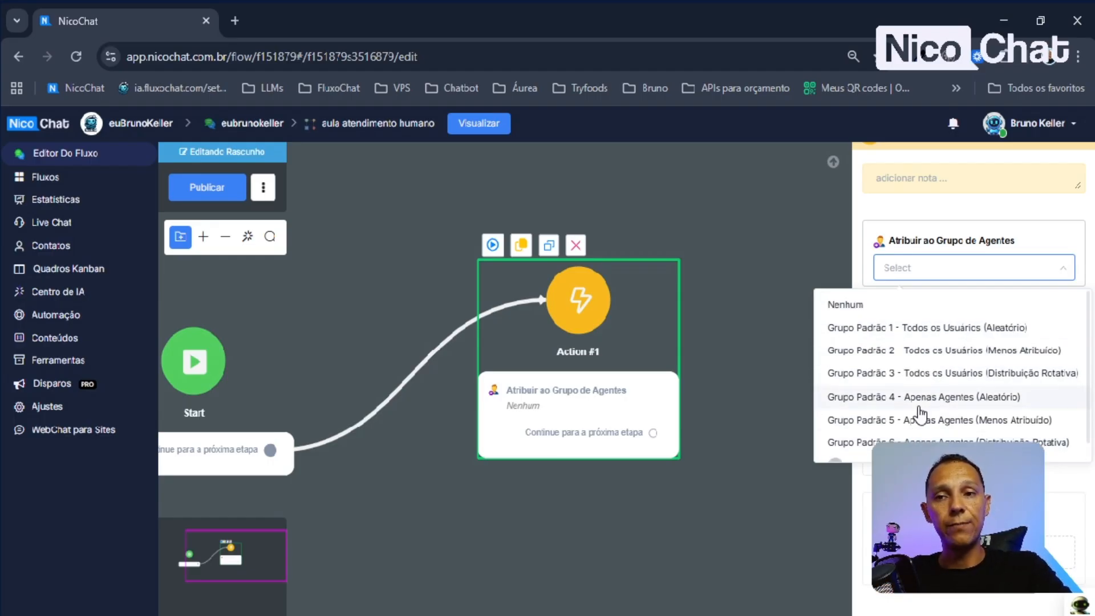
pyautogui.scroll(-1, 919, 411)
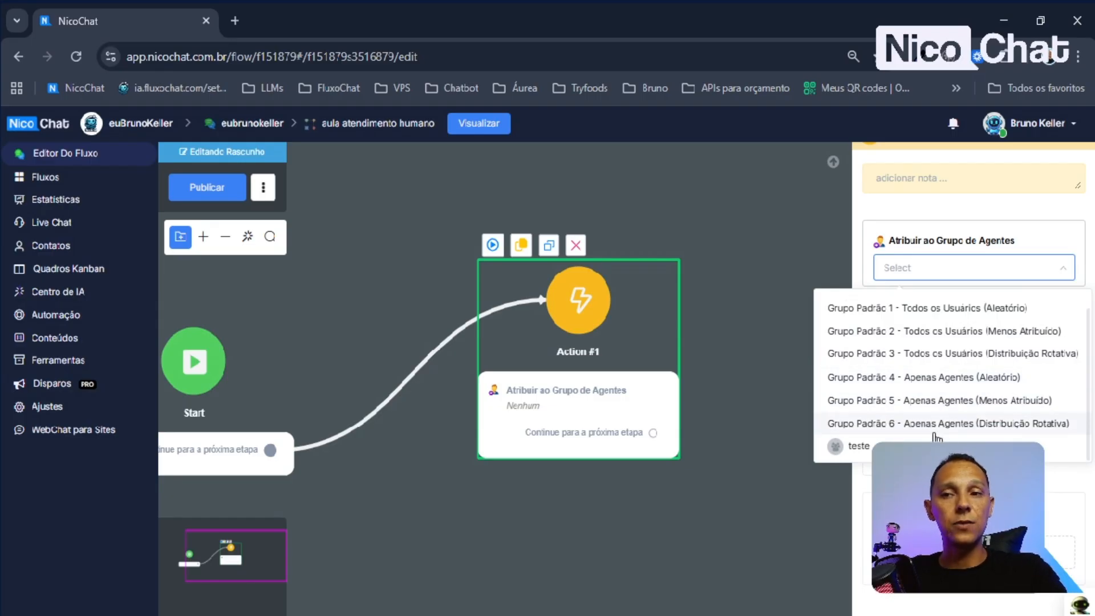
pyautogui.scroll(1, 937, 437)
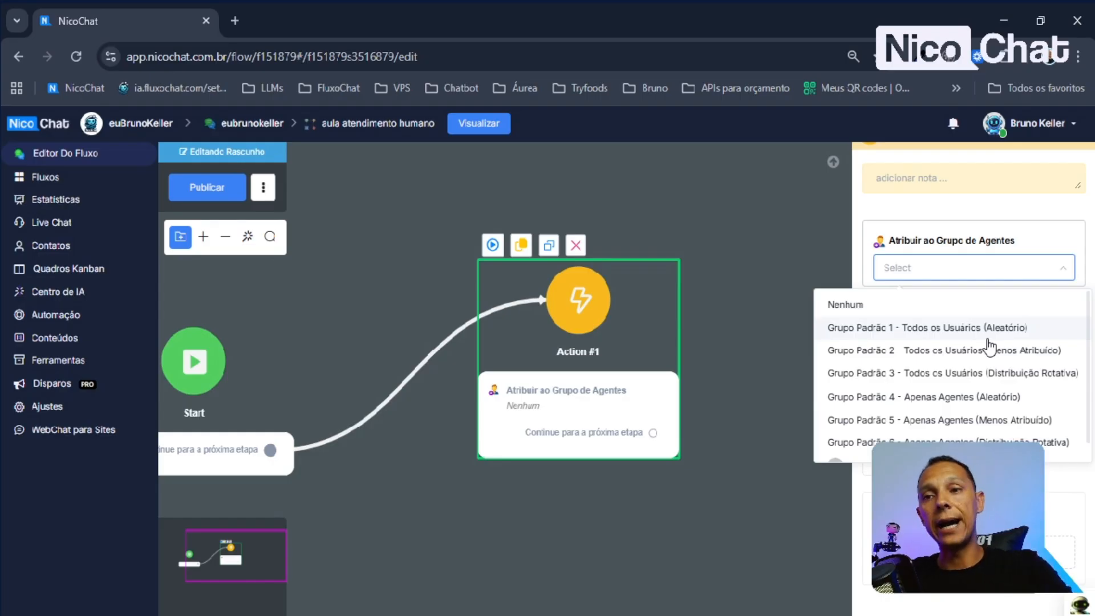
pyautogui.scroll(-1, 990, 346)
pyautogui.click(866, 452)
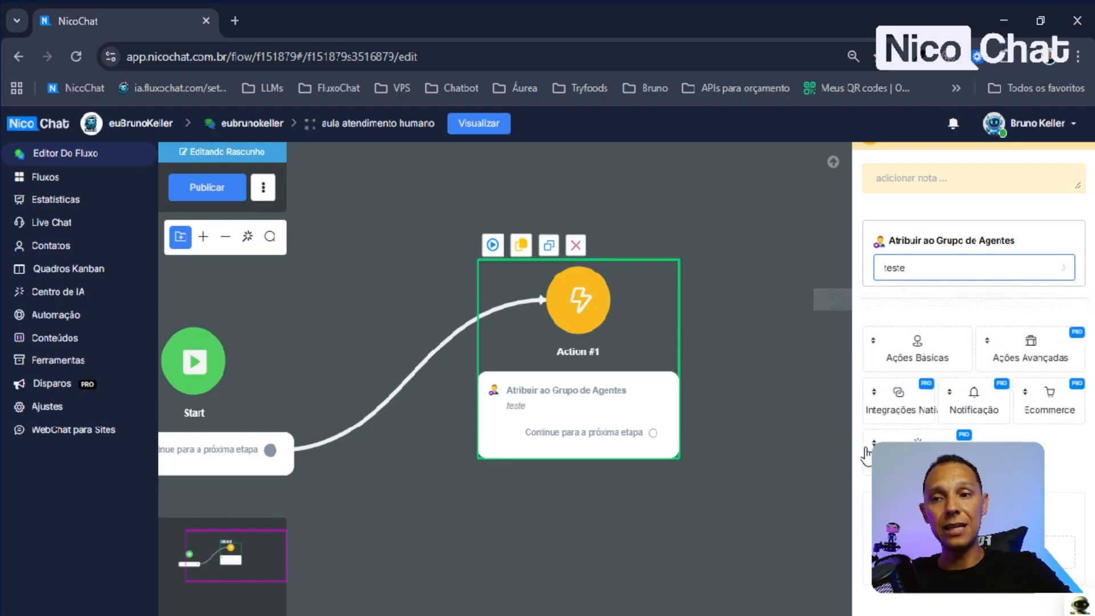
pyautogui.click(937, 309)
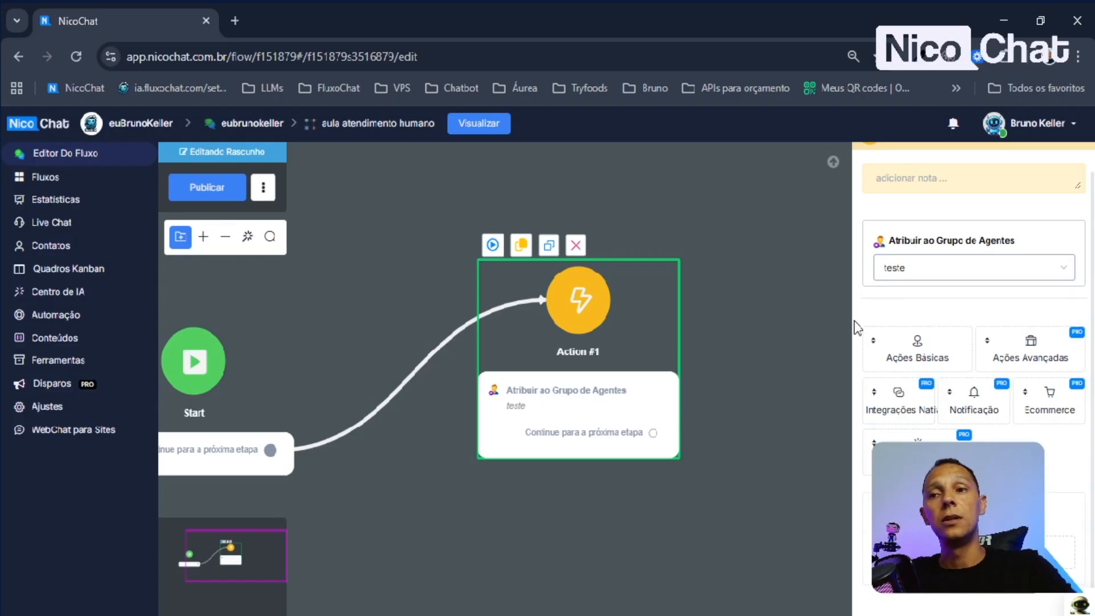
pyautogui.click(798, 323)
pyautogui.moveTo(542, 492); pyautogui.dragTo(747, 484)
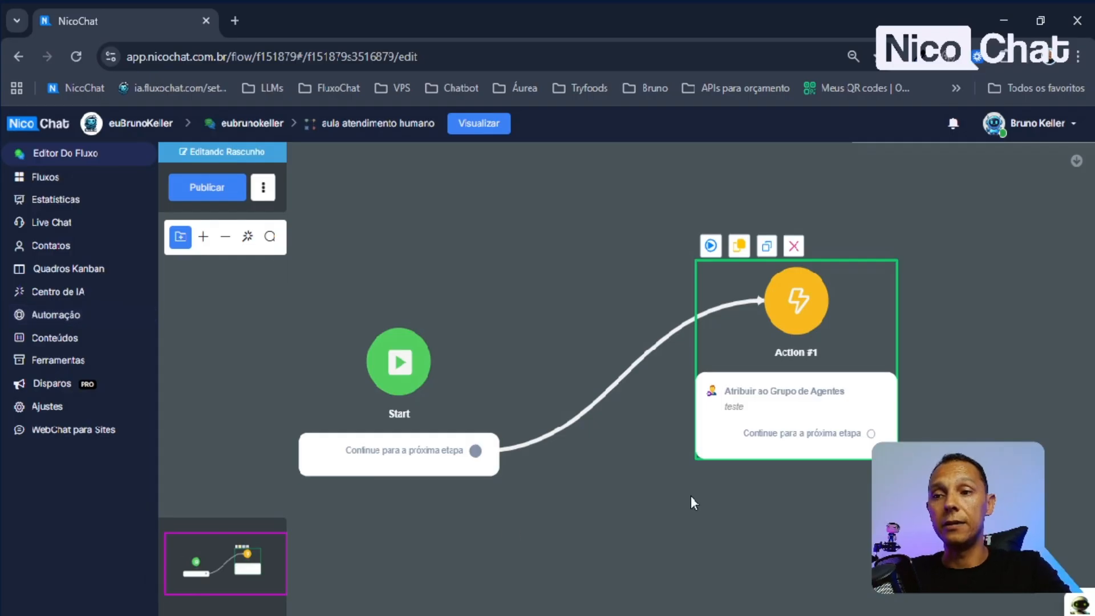
pyautogui.moveTo(776, 514); pyautogui.dragTo(590, 515)
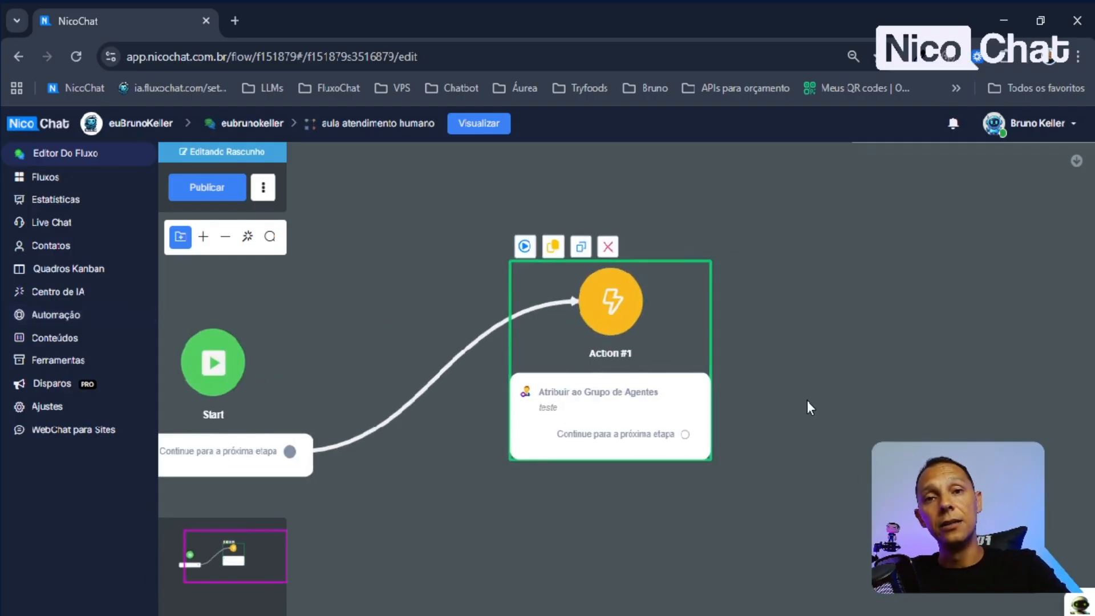
pyautogui.click(491, 444)
pyautogui.moveTo(791, 420); pyautogui.dragTo(720, 435)
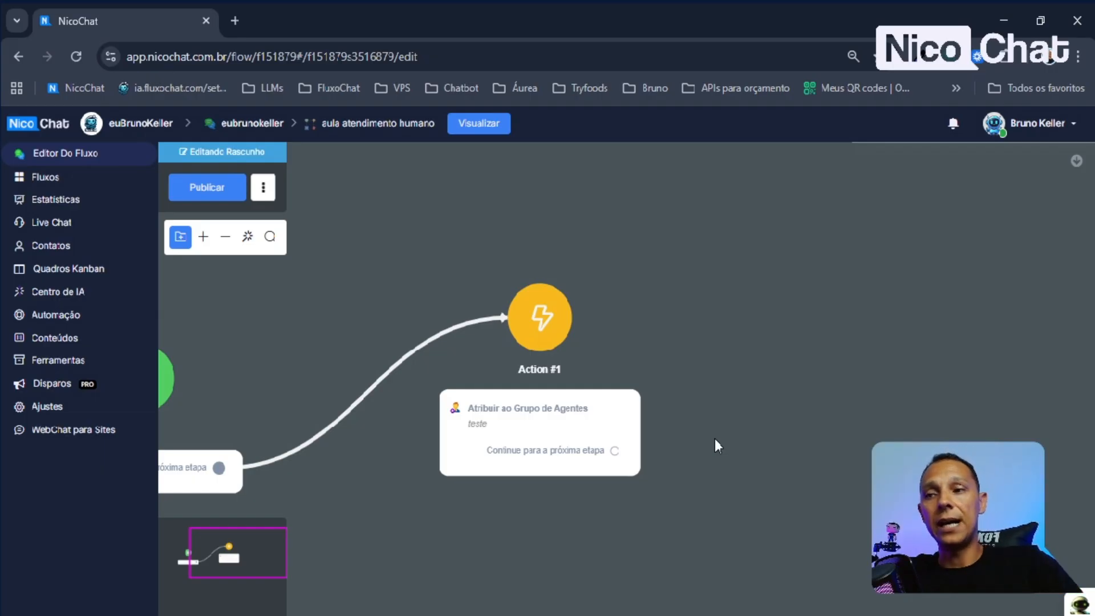
# Add a condition block connected to the action block's next-step output and place it closer to the action block.
pyautogui.moveTo(717, 446); pyautogui.dragTo(587, 430)
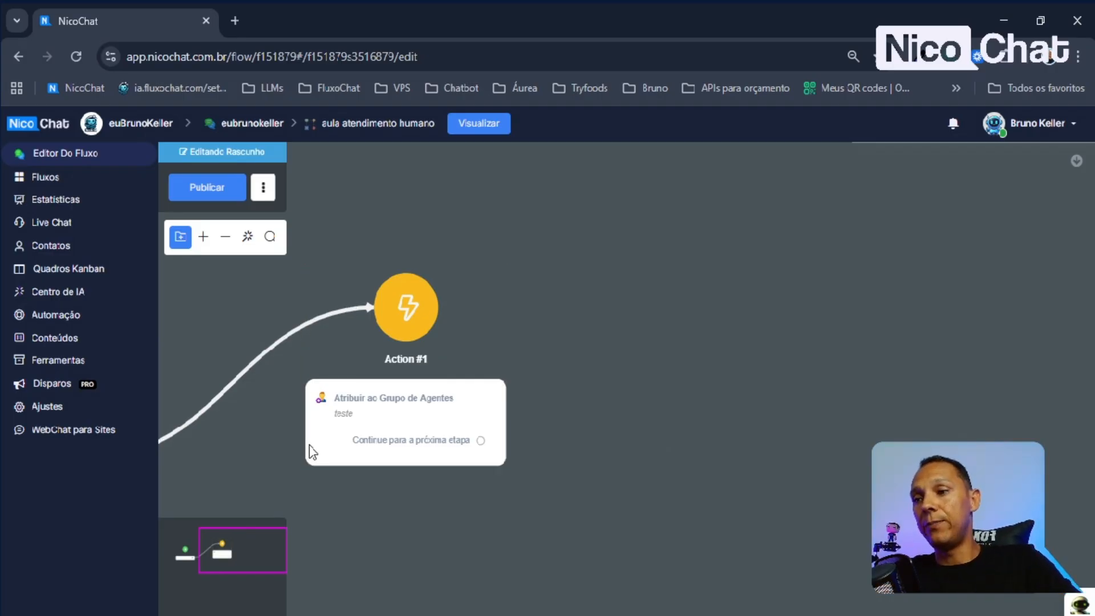
pyautogui.moveTo(482, 441); pyautogui.dragTo(632, 399)
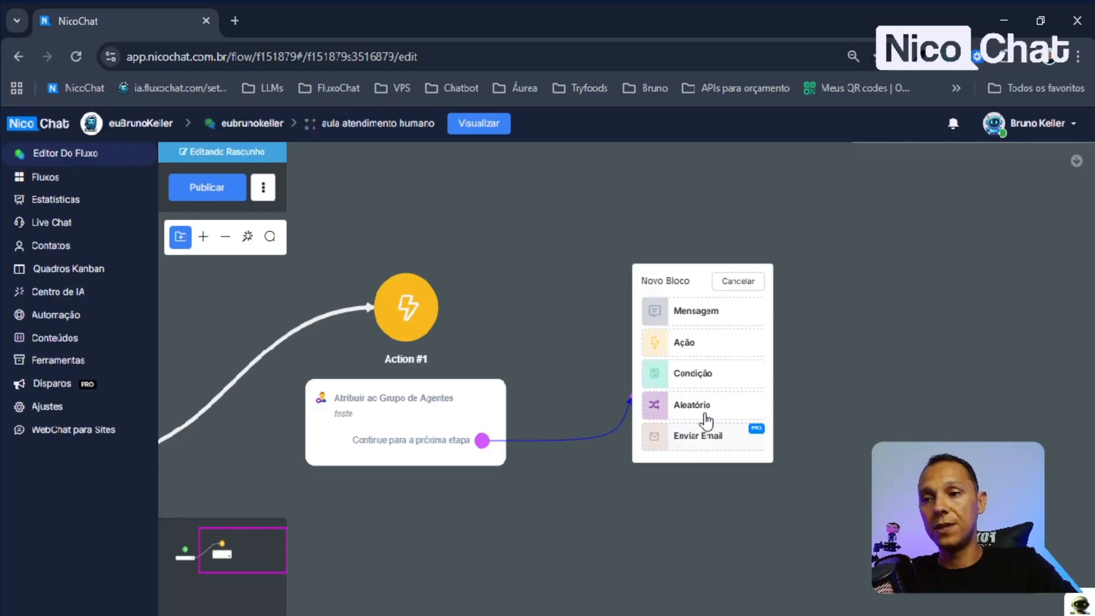
pyautogui.click(737, 374)
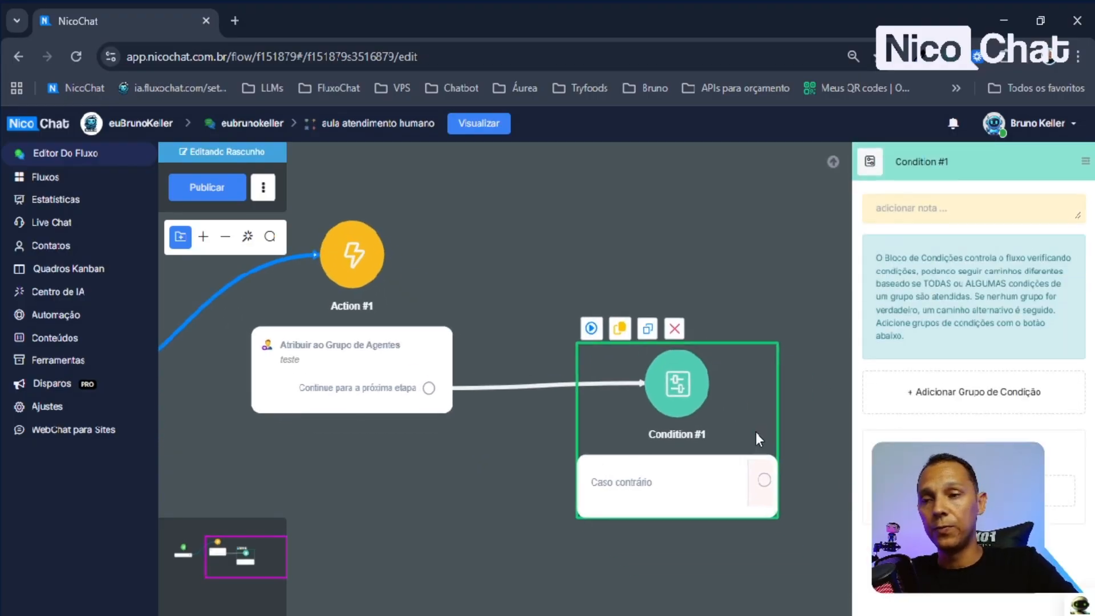
pyautogui.moveTo(755, 432); pyautogui.dragTo(615, 425)
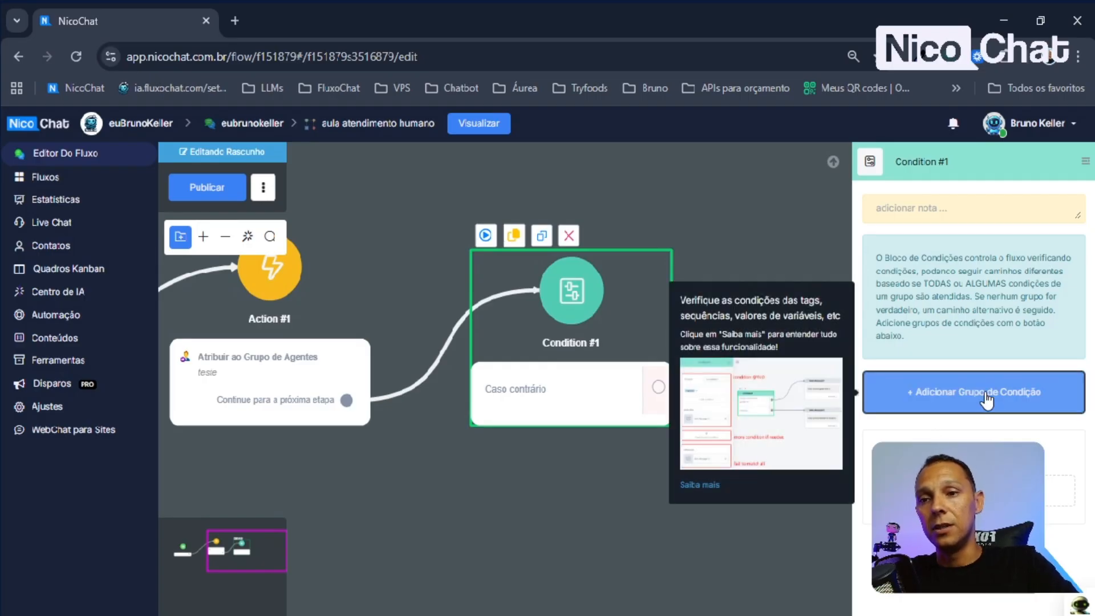
# Add a condition group to the condition block that checks whether "Agente Atribuído" is the first listed agent, and save it.
pyautogui.click(985, 397)
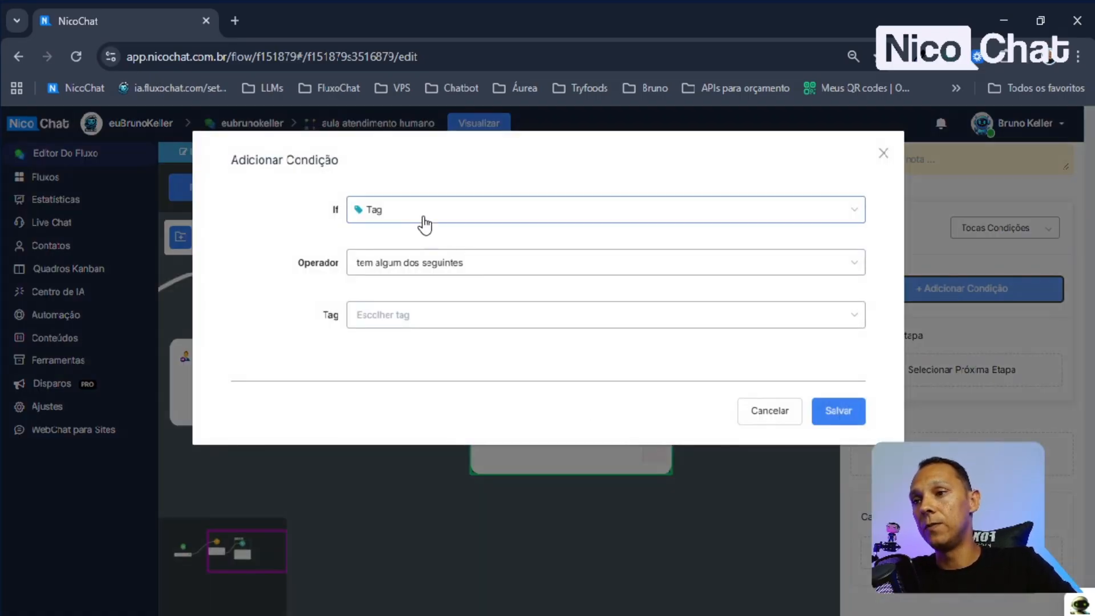
pyautogui.click(421, 223)
pyautogui.write('ag')
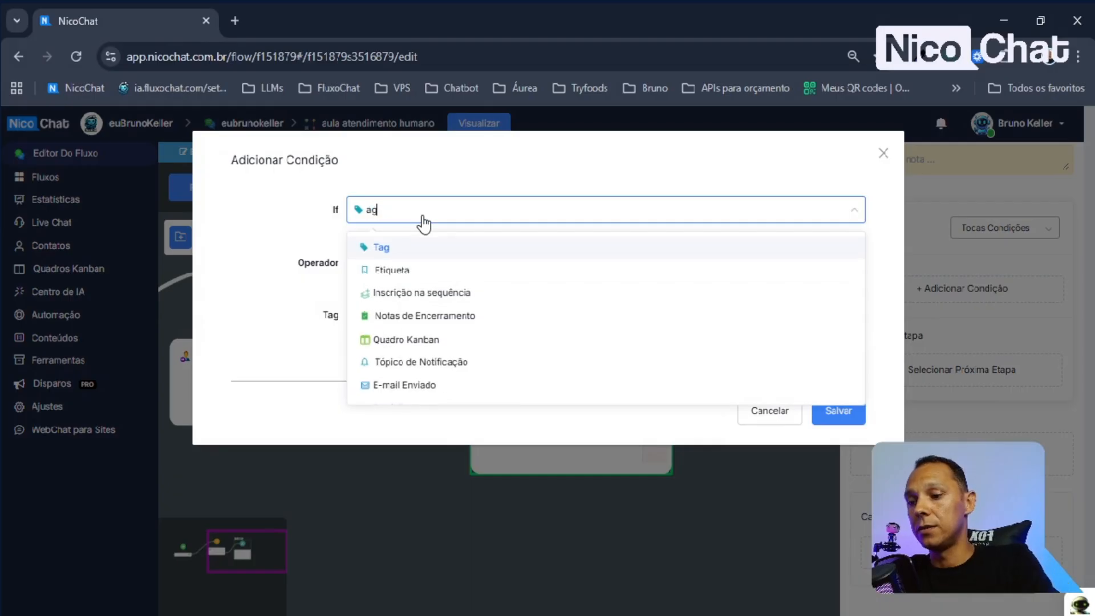
pyautogui.write('en')
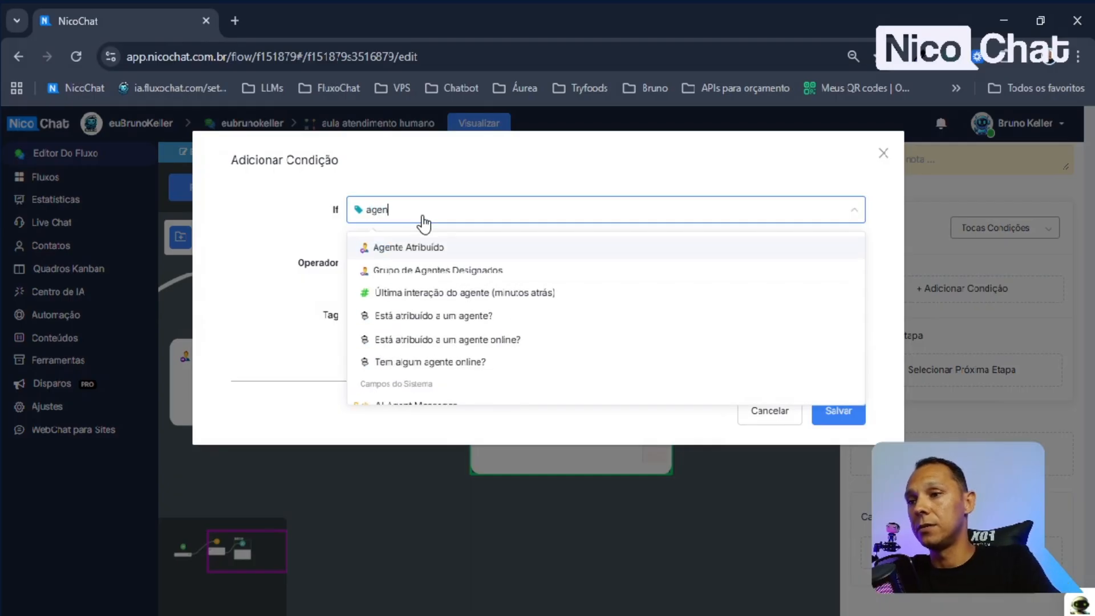
pyautogui.click(461, 249)
pyautogui.click(363, 314)
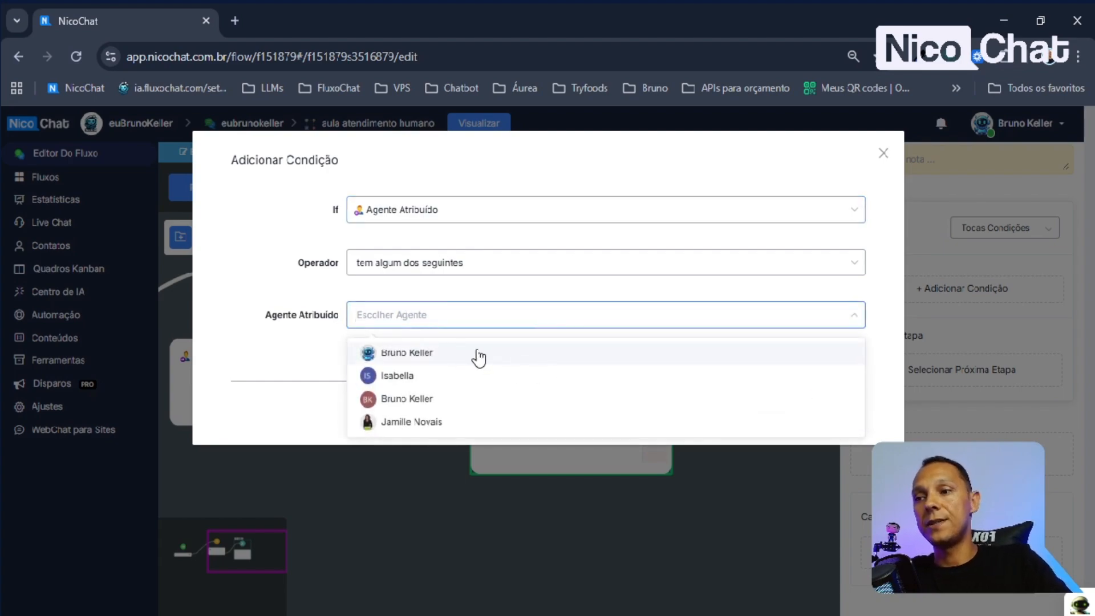
pyautogui.click(454, 355)
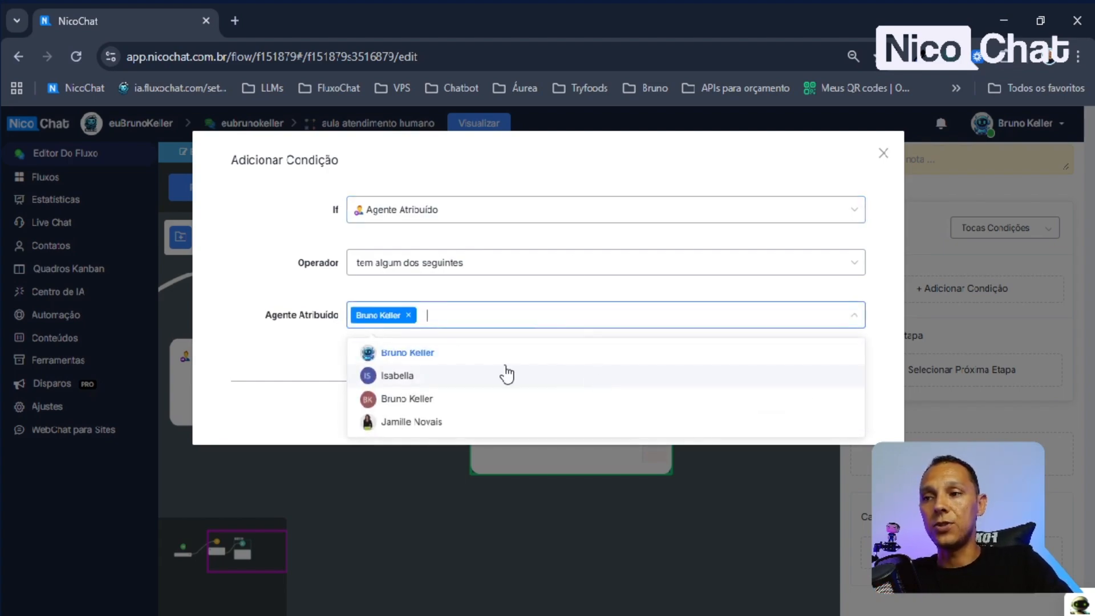
pyautogui.click(890, 348)
pyautogui.click(838, 406)
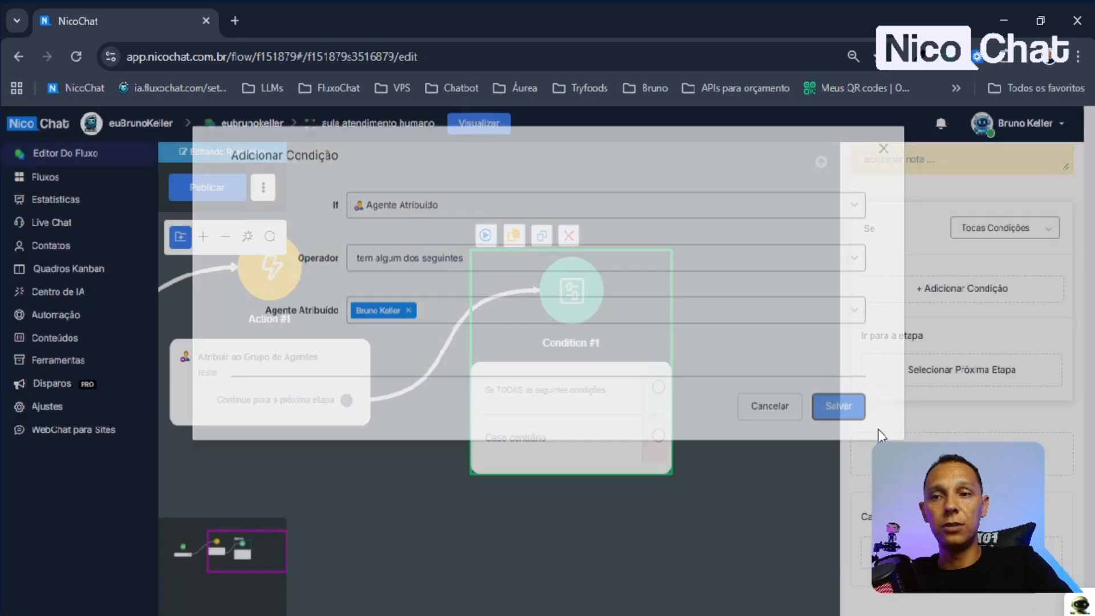
pyautogui.moveTo(658, 386); pyautogui.dragTo(740, 315)
pyautogui.click(708, 429)
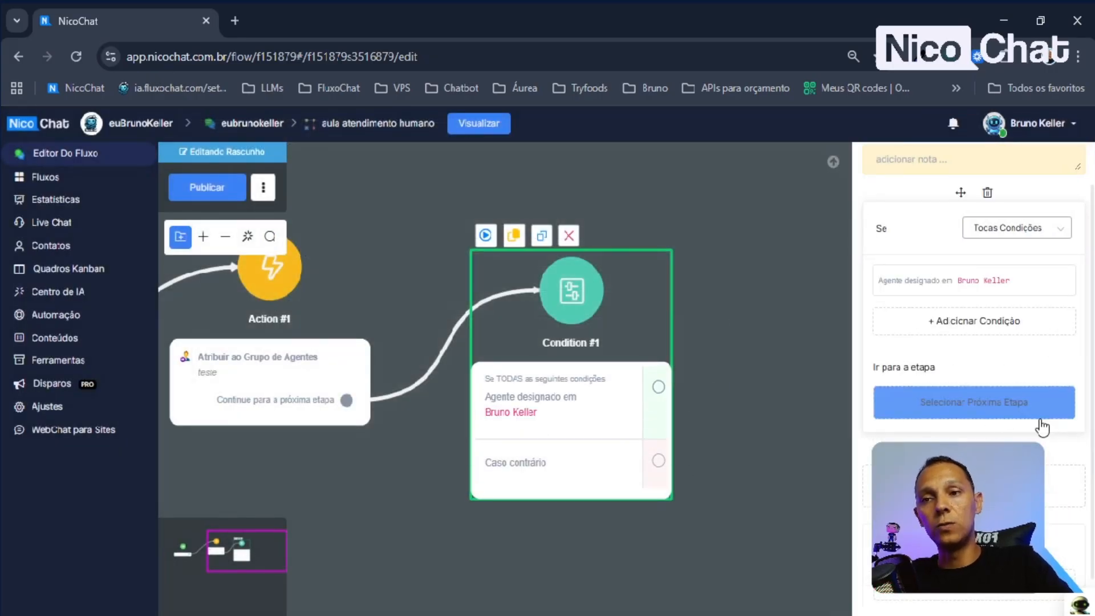
# Add a second condition group that checks whether "Agente Atribuído" is the second listed agent, and save it.
pyautogui.click(964, 485)
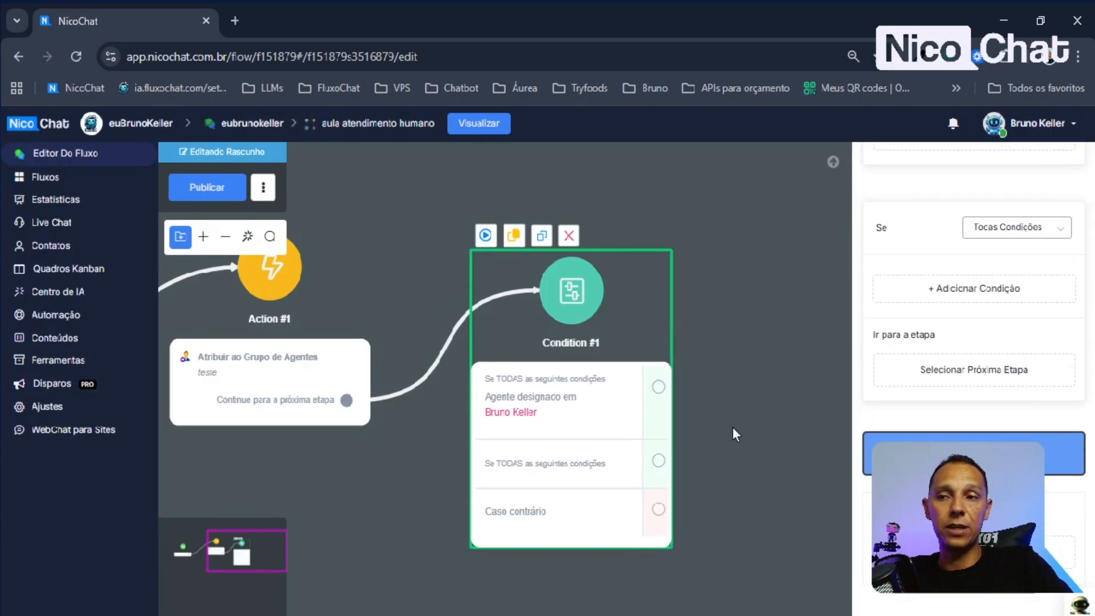
pyautogui.click(978, 290)
pyautogui.click(436, 216)
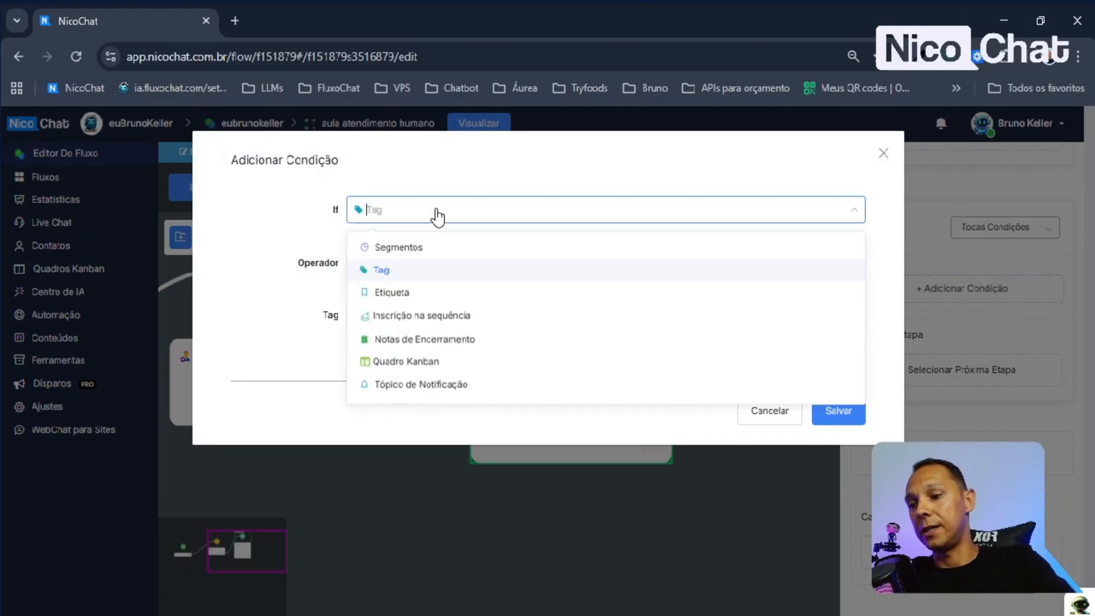
pyautogui.write('agente')
pyautogui.click(460, 247)
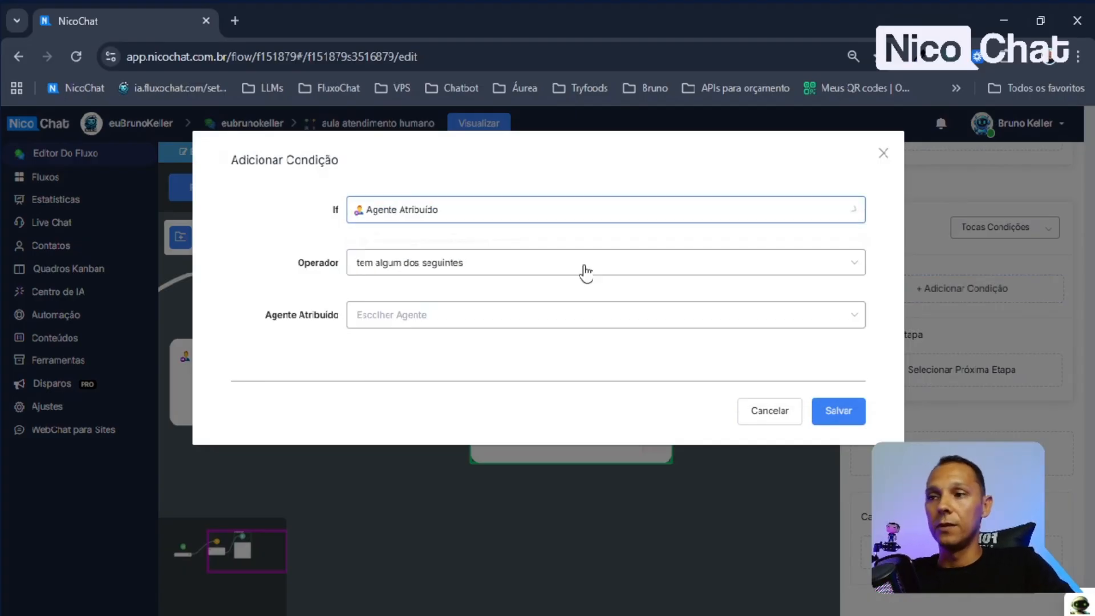
pyautogui.click(452, 312)
pyautogui.click(459, 375)
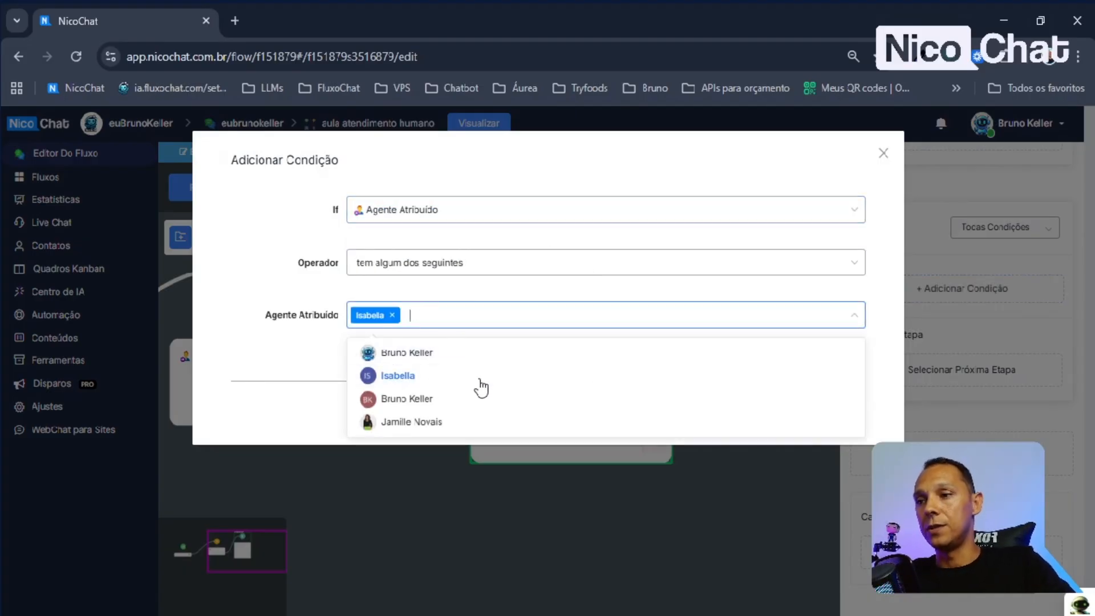
pyautogui.click(879, 376)
pyautogui.click(849, 410)
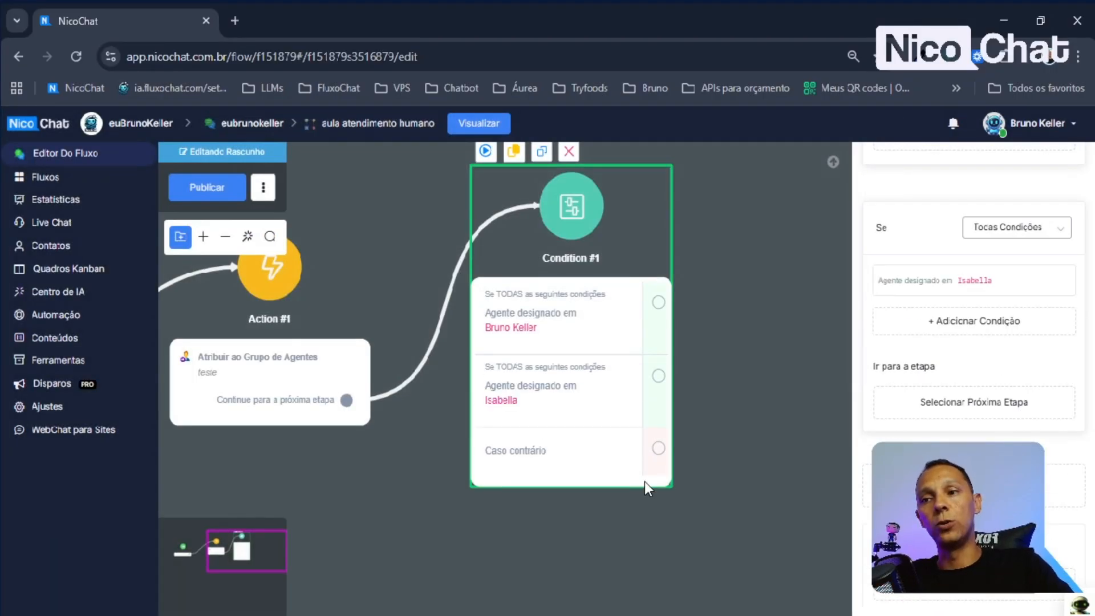
# Add a message block connected to the output of the first agent's condition.
pyautogui.scroll(-1, 578, 387)
pyautogui.scroll(2, 578, 491)
pyautogui.hscroll(2, 578, 490)
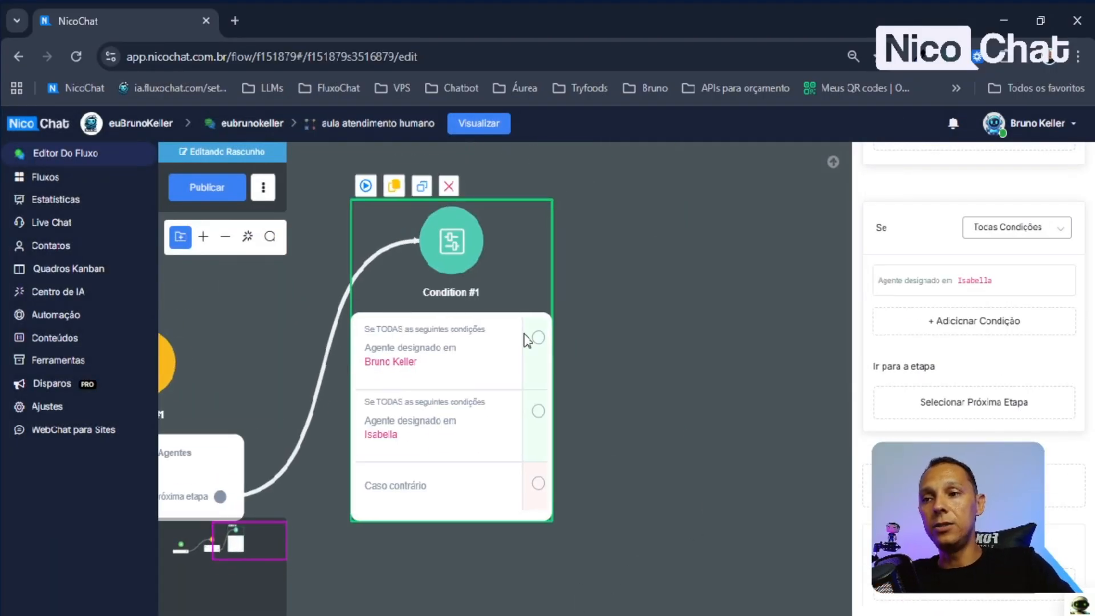
pyautogui.moveTo(538, 338); pyautogui.dragTo(752, 207)
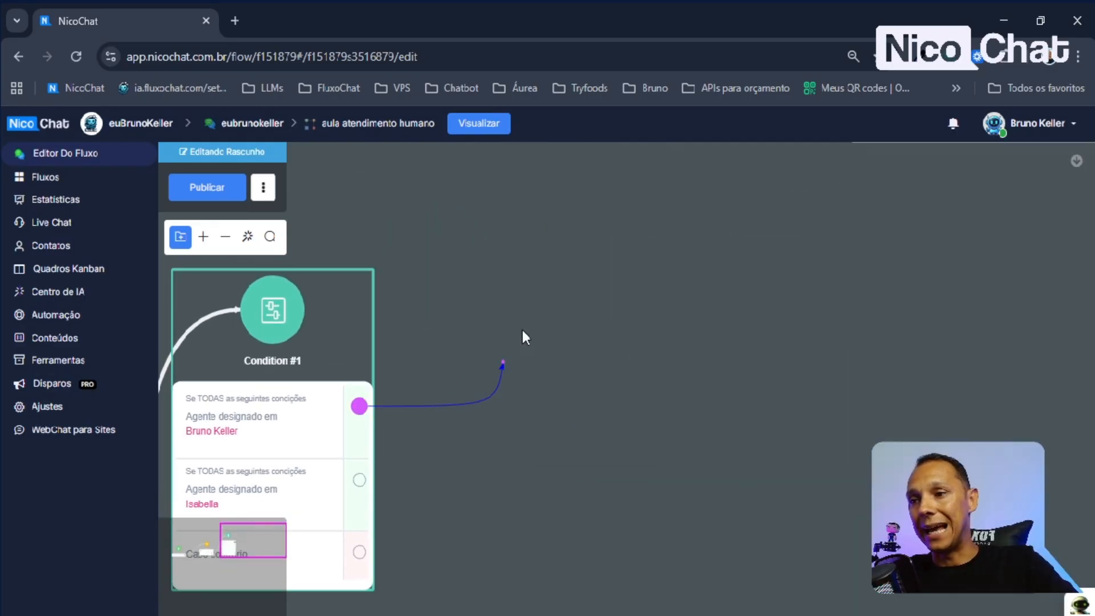
pyautogui.moveTo(522, 327); pyautogui.dragTo(517, 345)
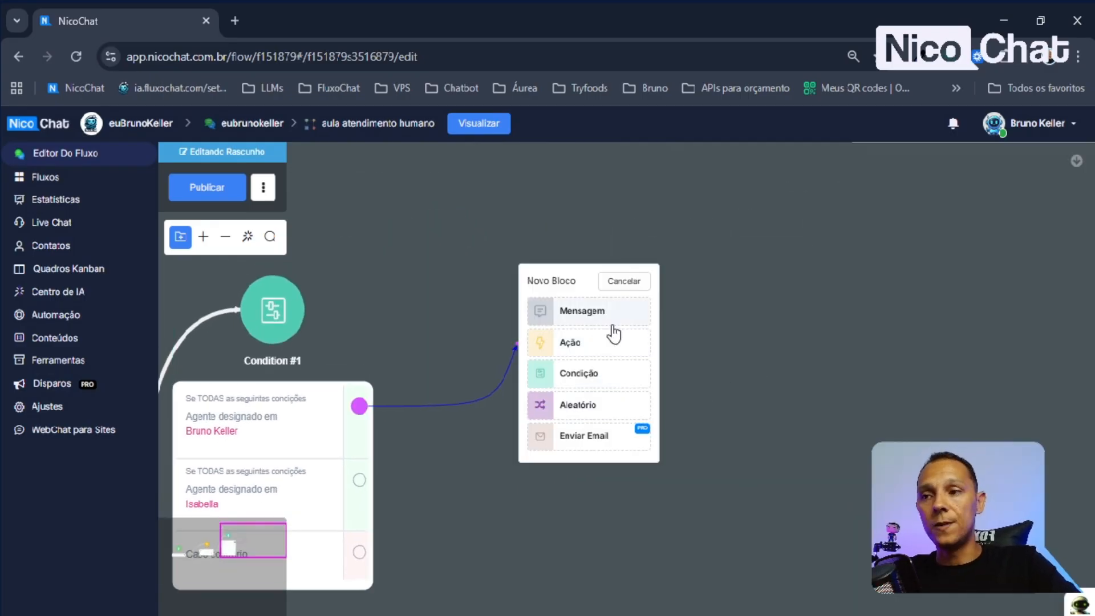
pyautogui.click(582, 310)
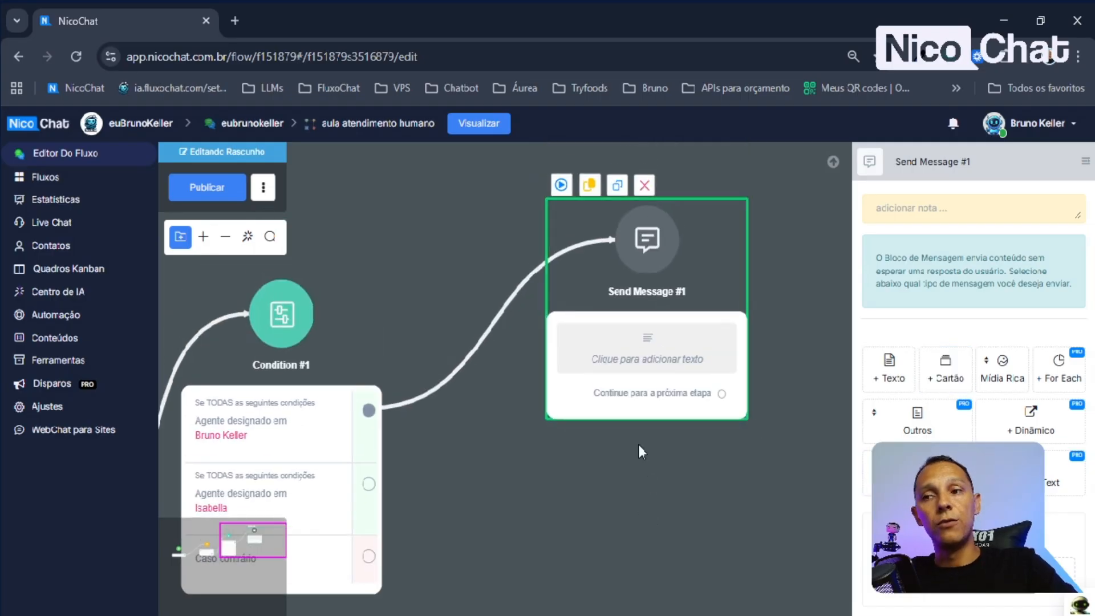
# Review the other message types available for the message block, and delete the block from the flow.
pyautogui.moveTo(486, 351)
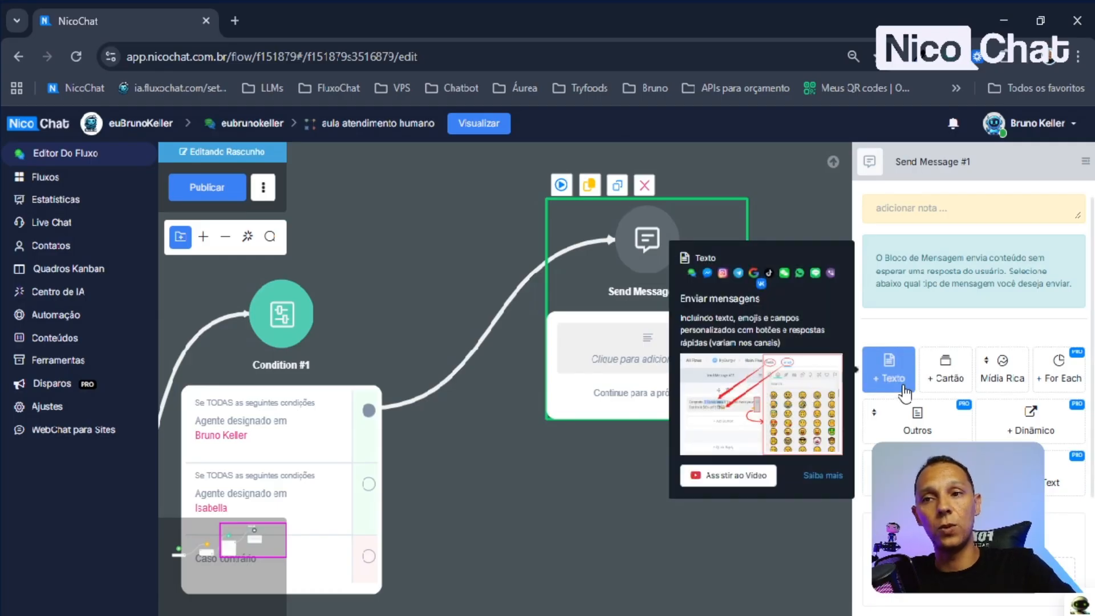
pyautogui.click(919, 431)
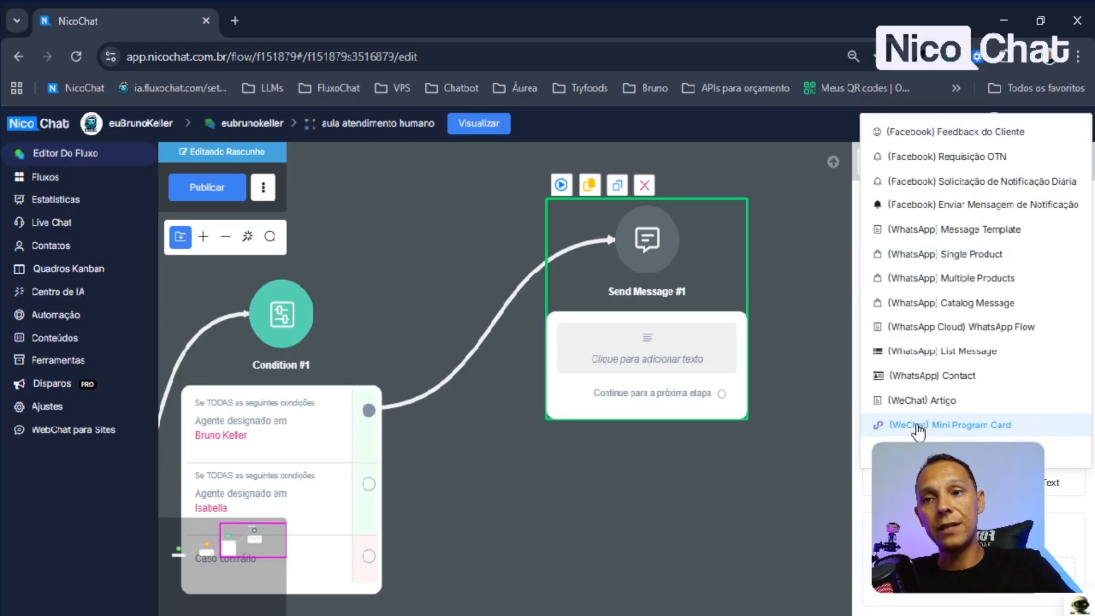
pyautogui.click(686, 443)
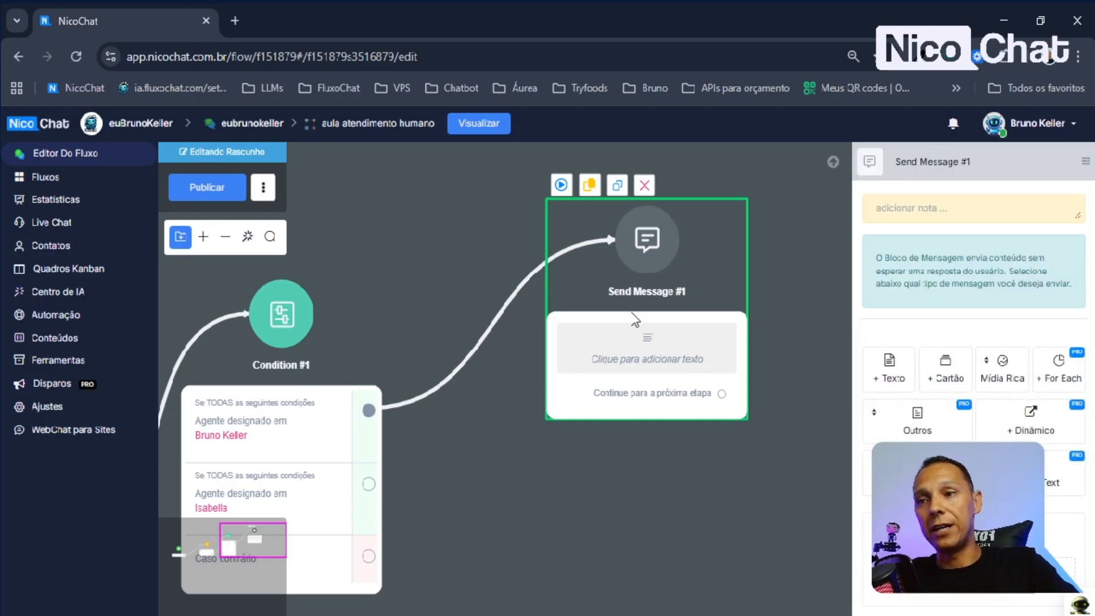
pyautogui.click(666, 302)
pyautogui.press('Delete')
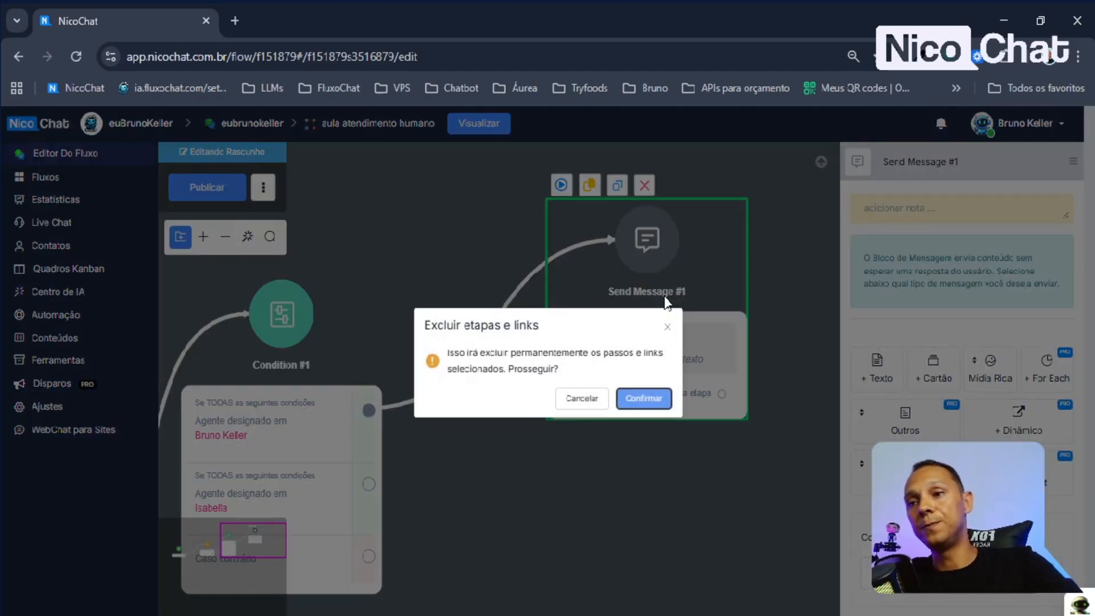
pyautogui.click(669, 393)
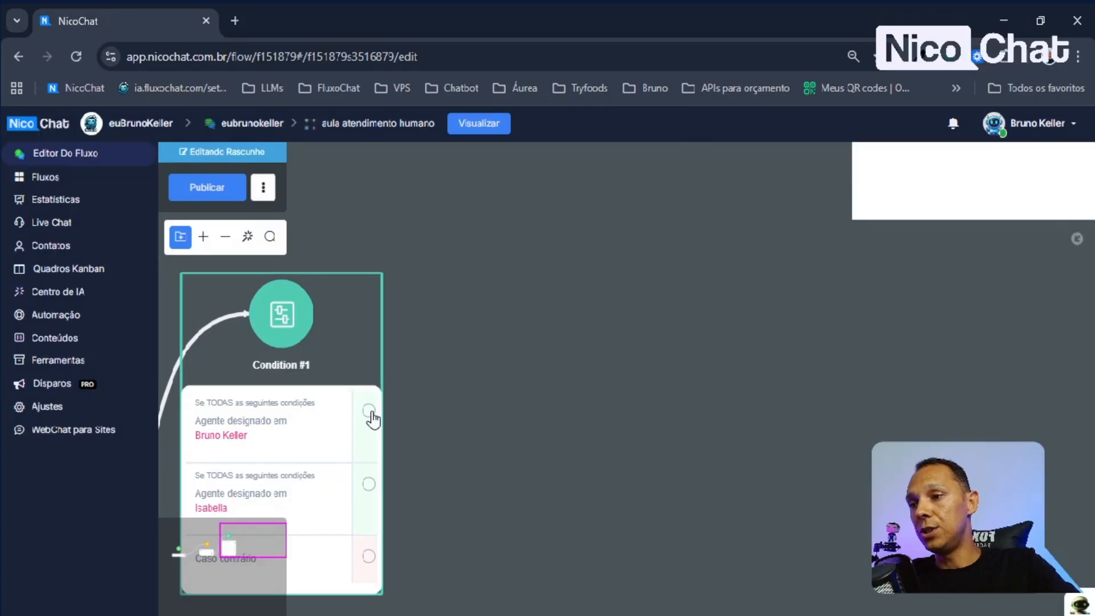
# Connect an action block to the first agent's condition output and give it the action "Notificação de Modelo do WhatsApp".
pyautogui.moveTo(369, 410); pyautogui.dragTo(612, 345)
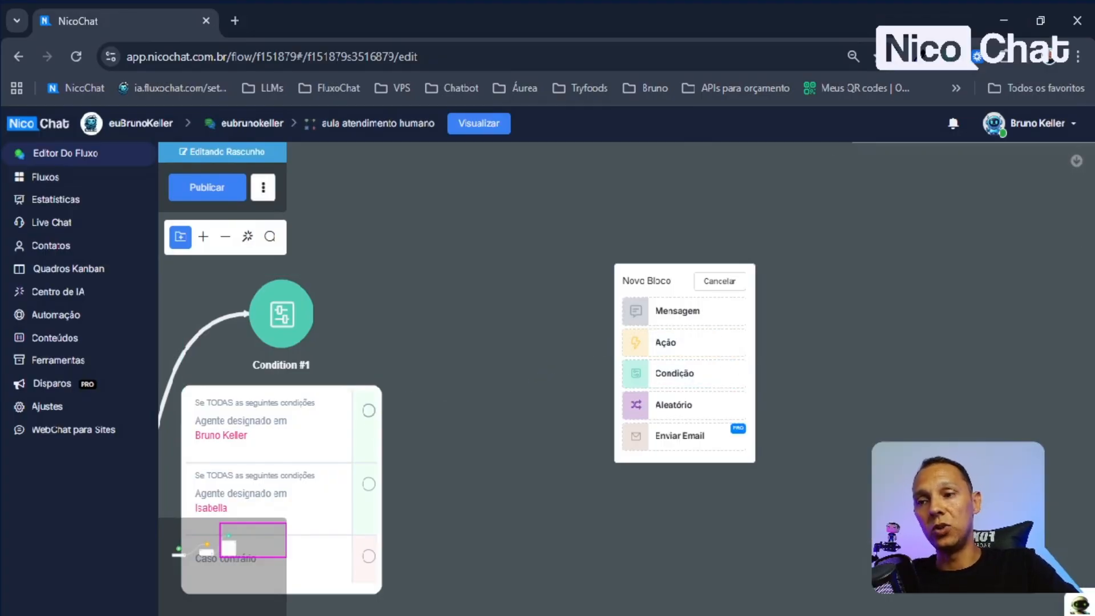
pyautogui.click(665, 342)
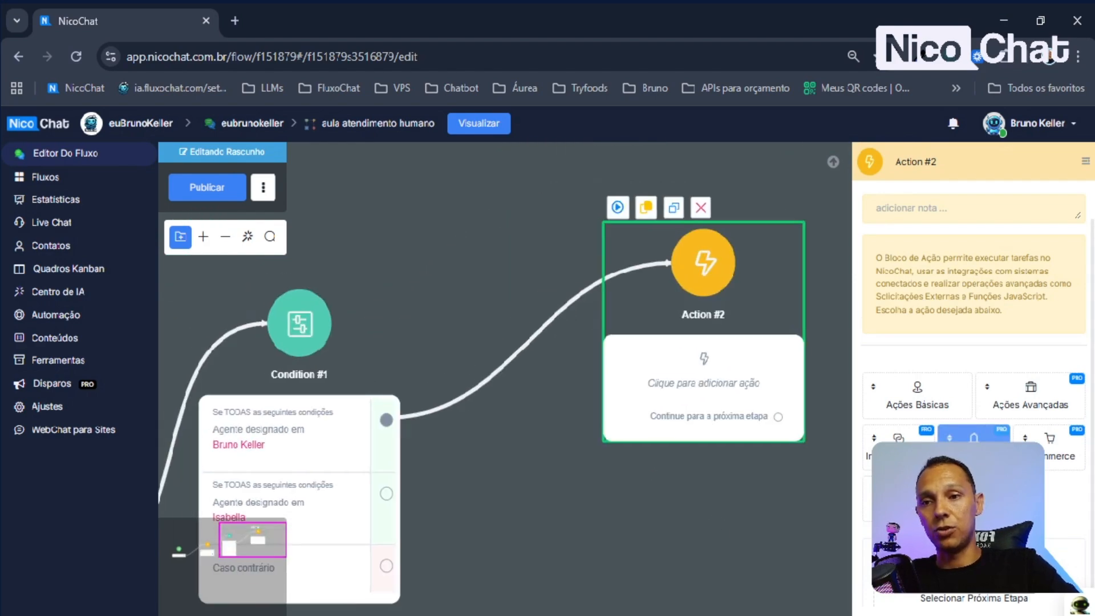
pyautogui.click(974, 439)
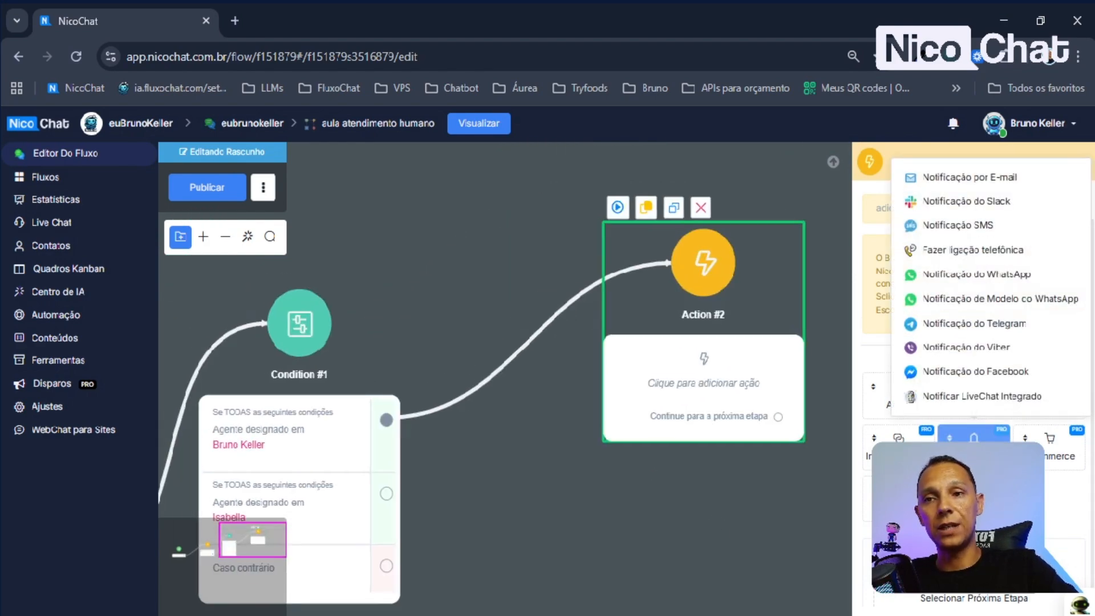
pyautogui.moveTo(1037, 282)
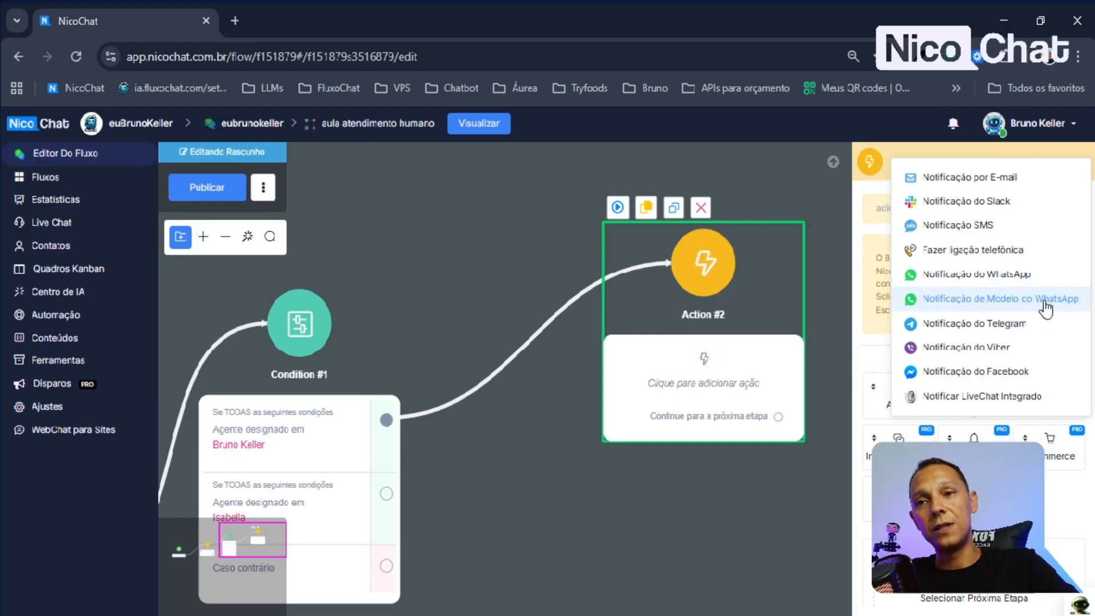
pyautogui.click(1045, 303)
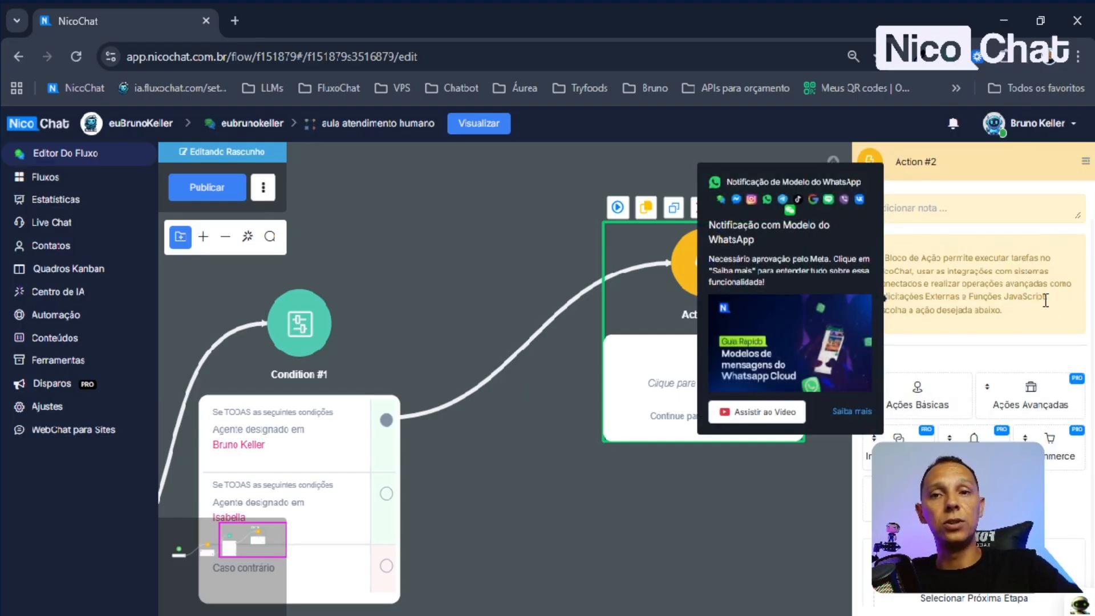
pyautogui.moveTo(723, 404); pyautogui.dragTo(710, 334)
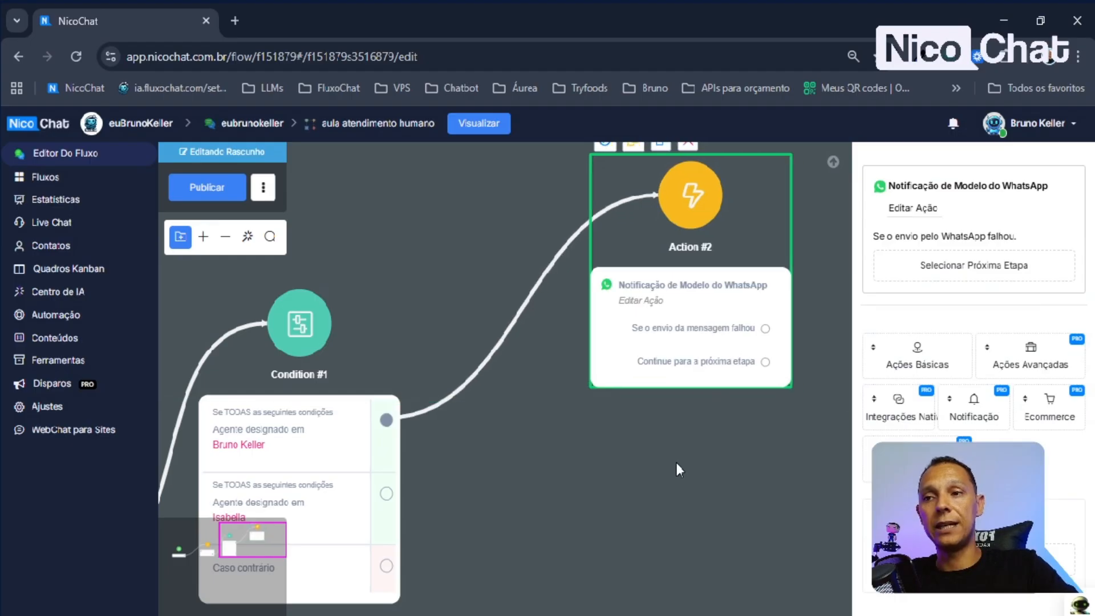
pyautogui.moveTo(676, 463); pyautogui.dragTo(670, 510)
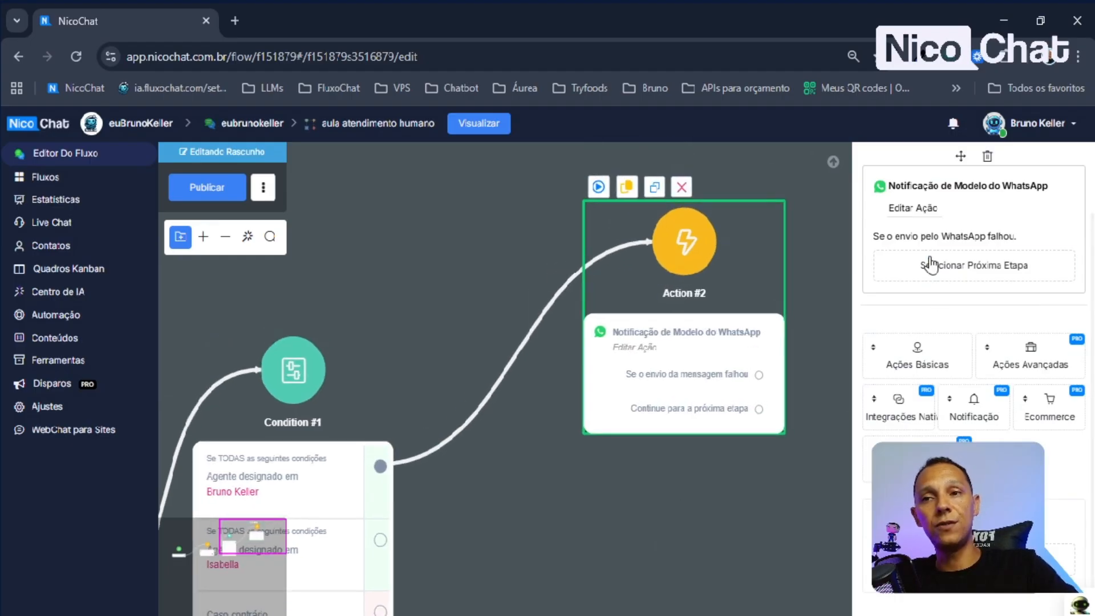
# Open the WhatsApp template notification's settings, check its phone number and template fields, and enable "Criar usuário bot se ele não existir".
pyautogui.click(924, 220)
pyautogui.click(447, 246)
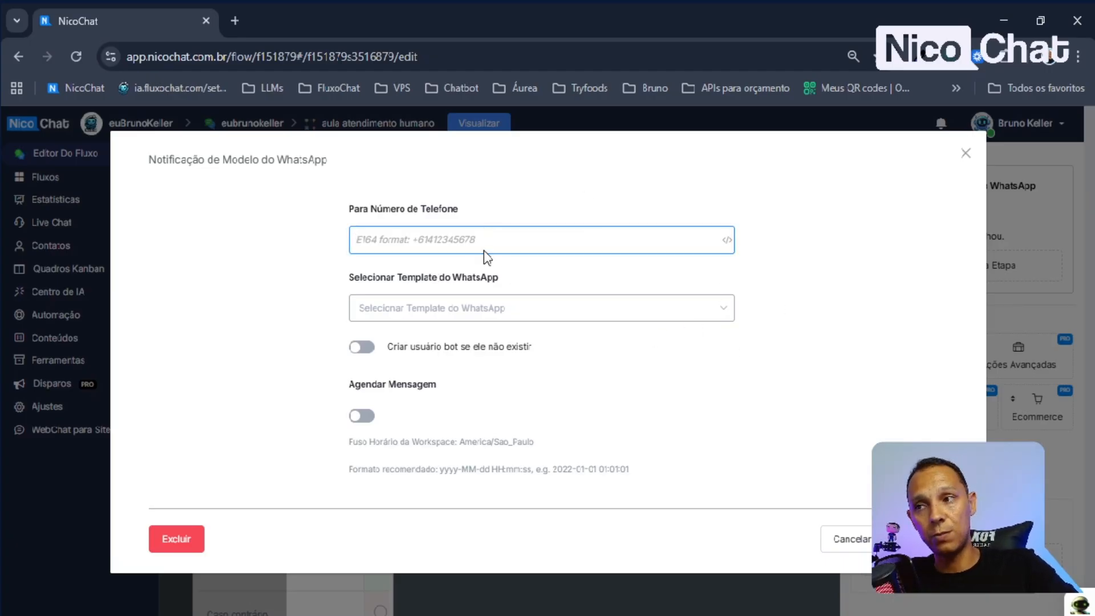
pyautogui.click(489, 311)
pyautogui.click(815, 328)
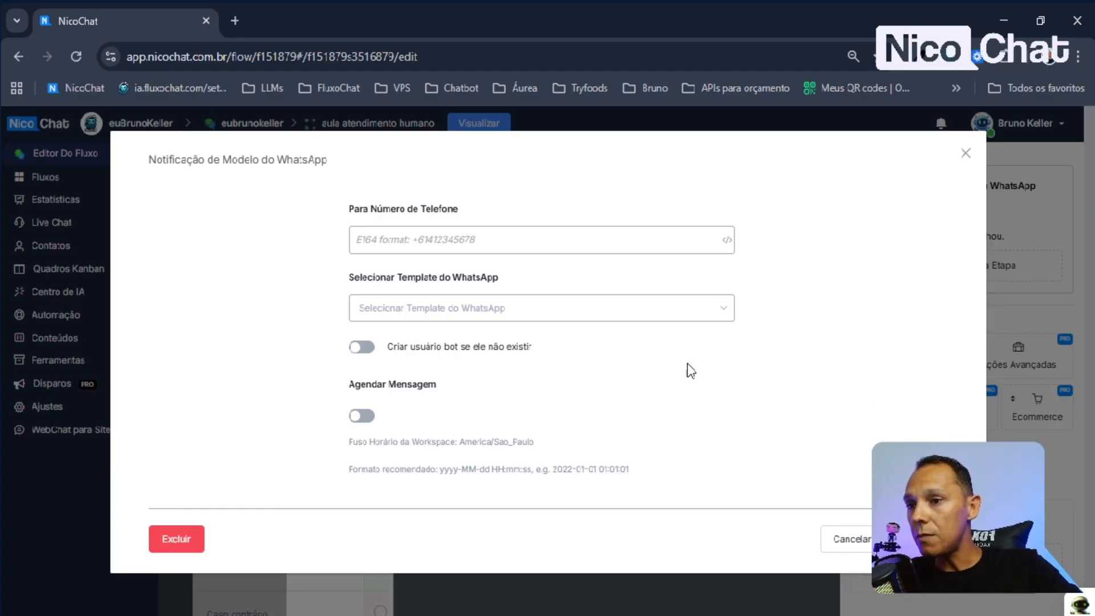
pyautogui.click(363, 348)
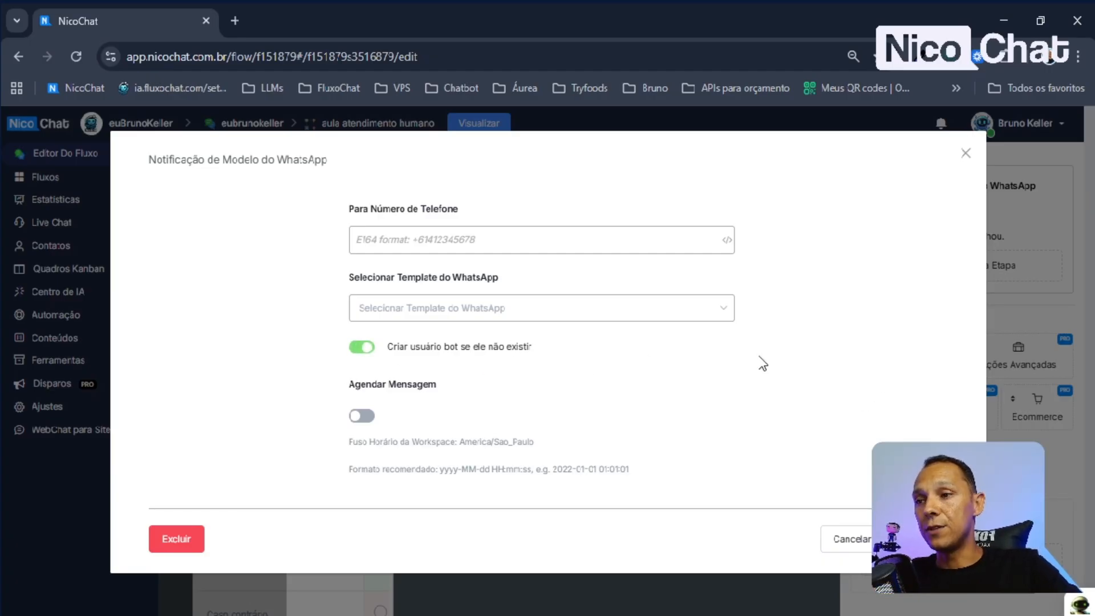
pyautogui.moveTo(398, 348); pyautogui.dragTo(605, 365)
pyautogui.click(658, 368)
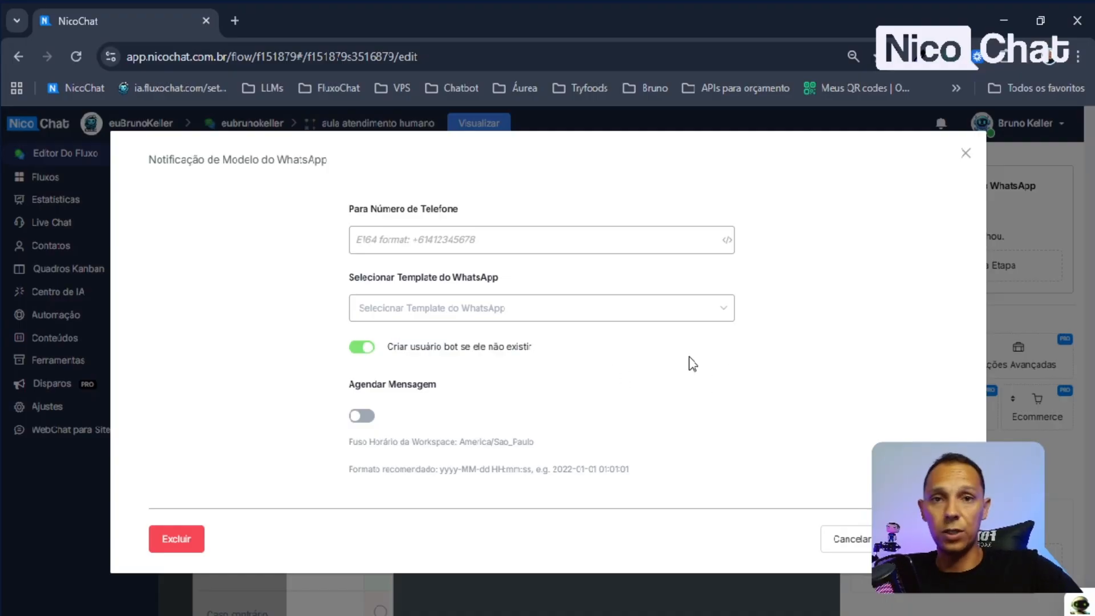
# Preview the "Agendar Mensagem" scheduling option, switch it back off, and try to save the notification.
pyautogui.click(361, 416)
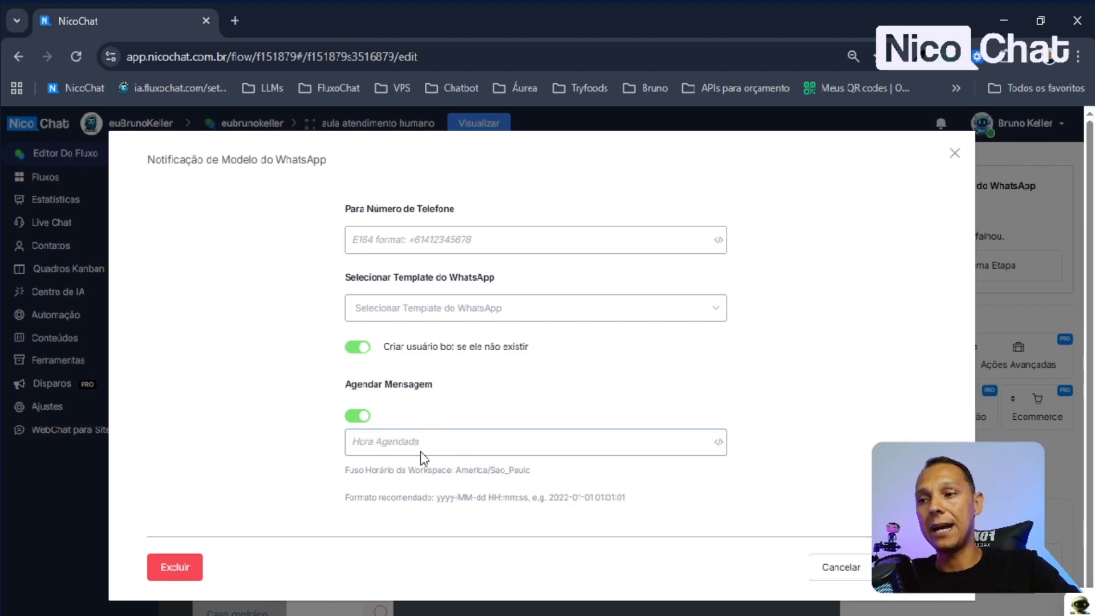
pyautogui.click(361, 416)
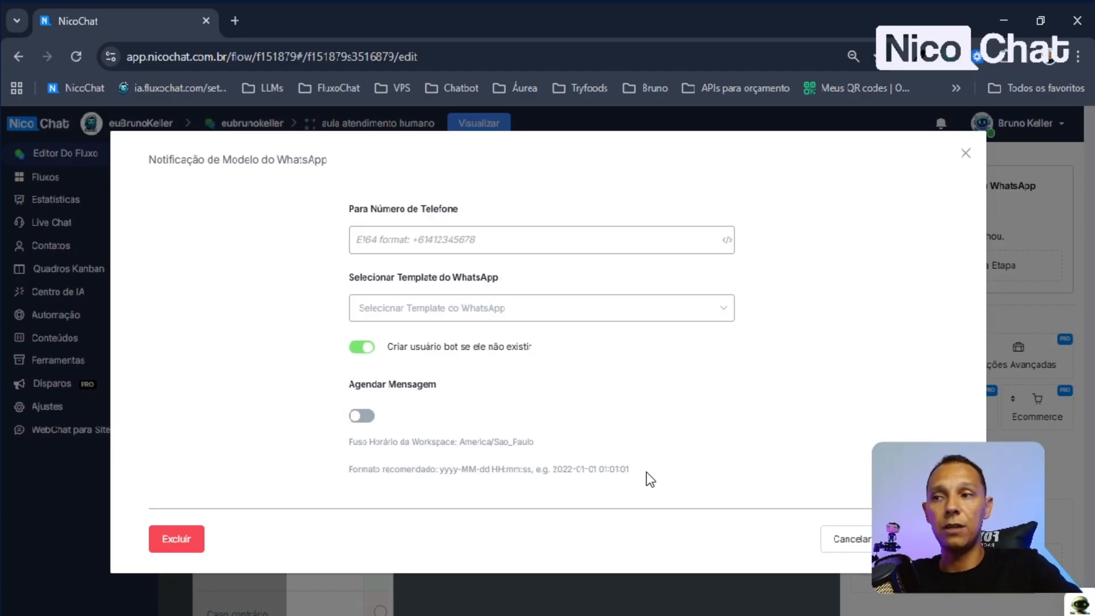
pyautogui.click(907, 539)
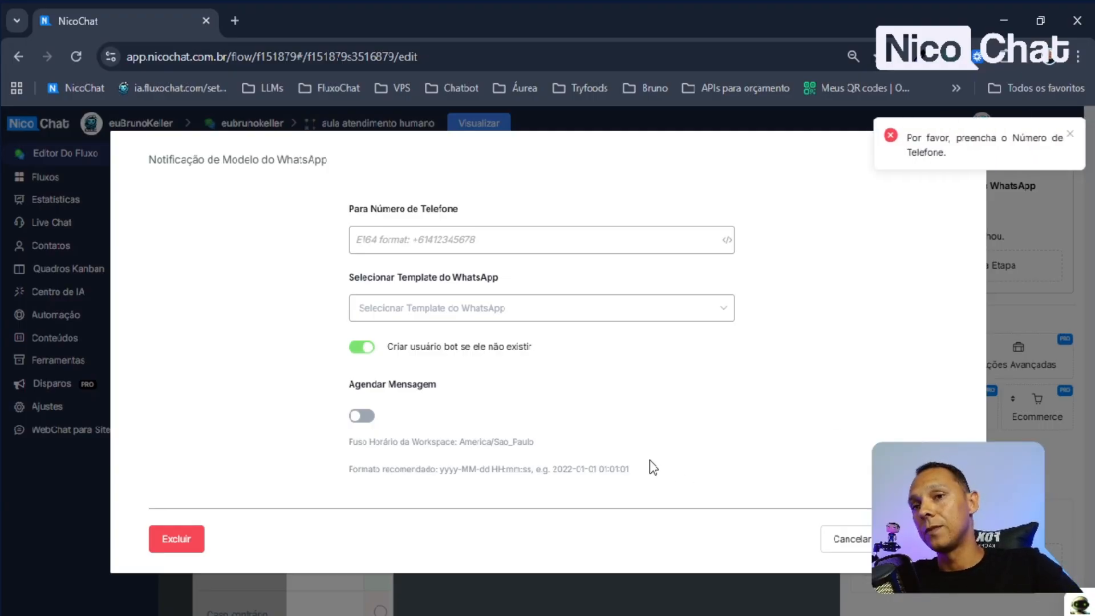
# Leave the WhatsApp template notification's settings without saving and review the flow's connected blocks.
pyautogui.click(863, 542)
pyautogui.scroll(-2, 710, 421)
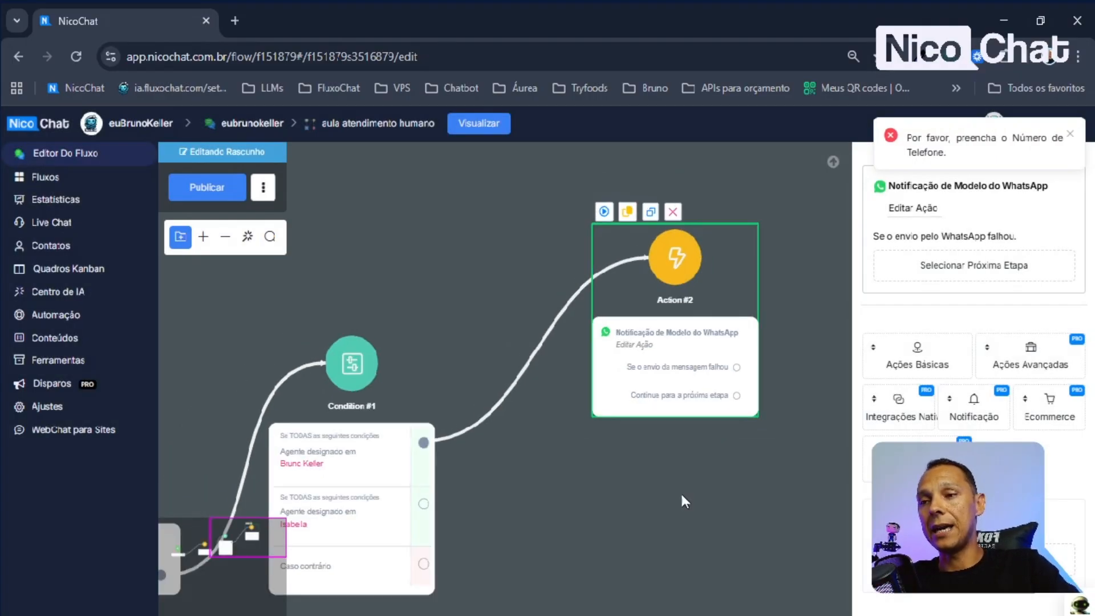
pyautogui.moveTo(680, 491); pyautogui.dragTo(617, 365)
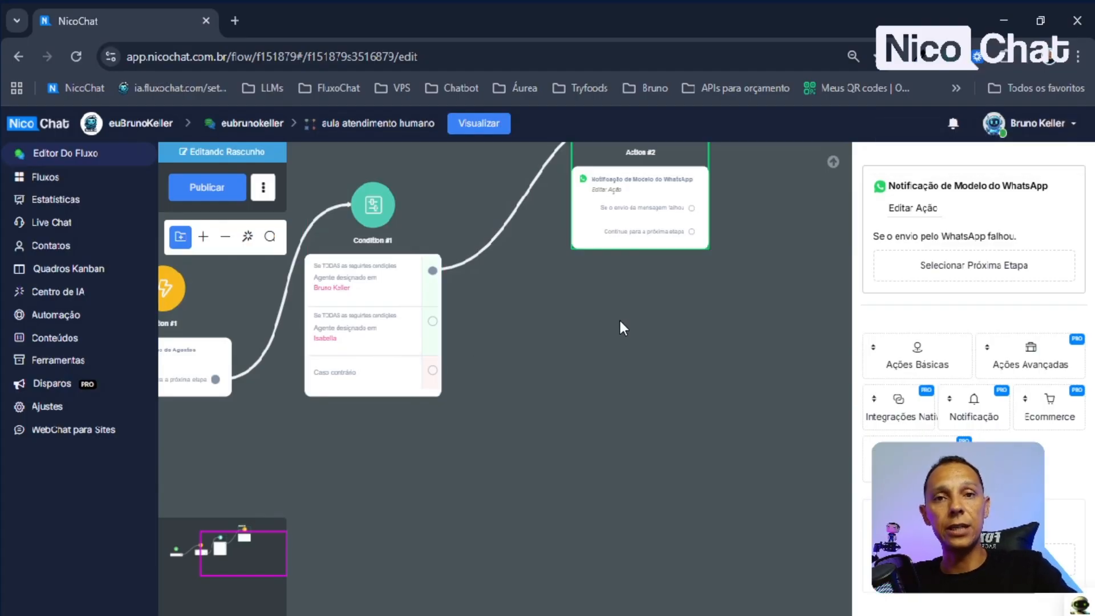
pyautogui.moveTo(620, 321); pyautogui.dragTo(729, 481)
pyautogui.scroll(-3, 565, 259)
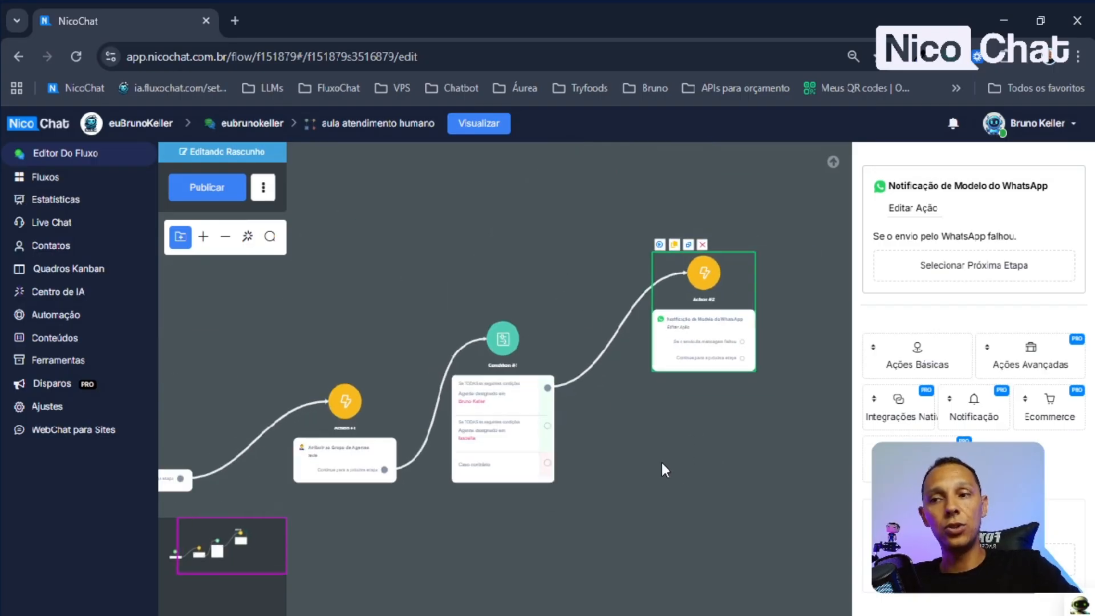
pyautogui.moveTo(662, 463); pyautogui.dragTo(598, 444)
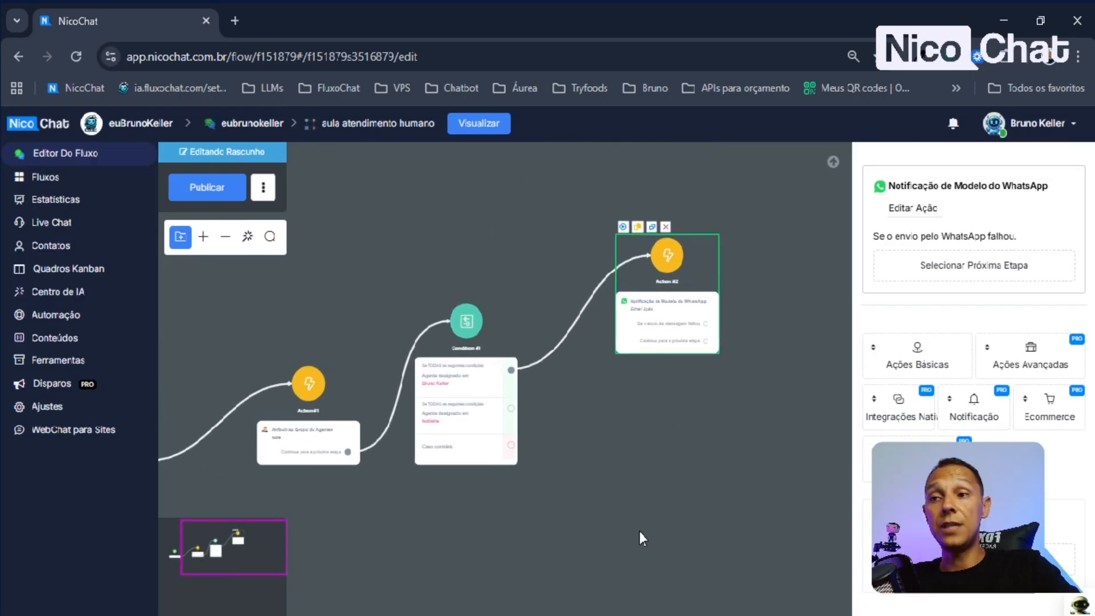
pyautogui.moveTo(675, 456); pyautogui.dragTo(656, 414)
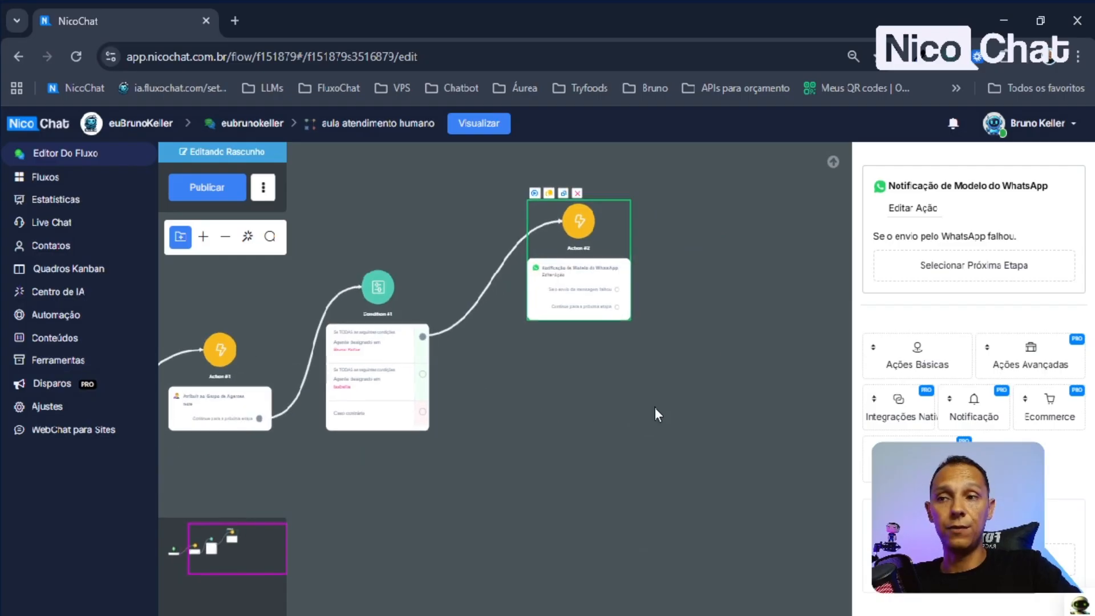
# Add another action block below the WhatsApp notification block and give it the native integration "NicoZap [1.4]".
pyautogui.moveTo(617, 324); pyautogui.dragTo(628, 274)
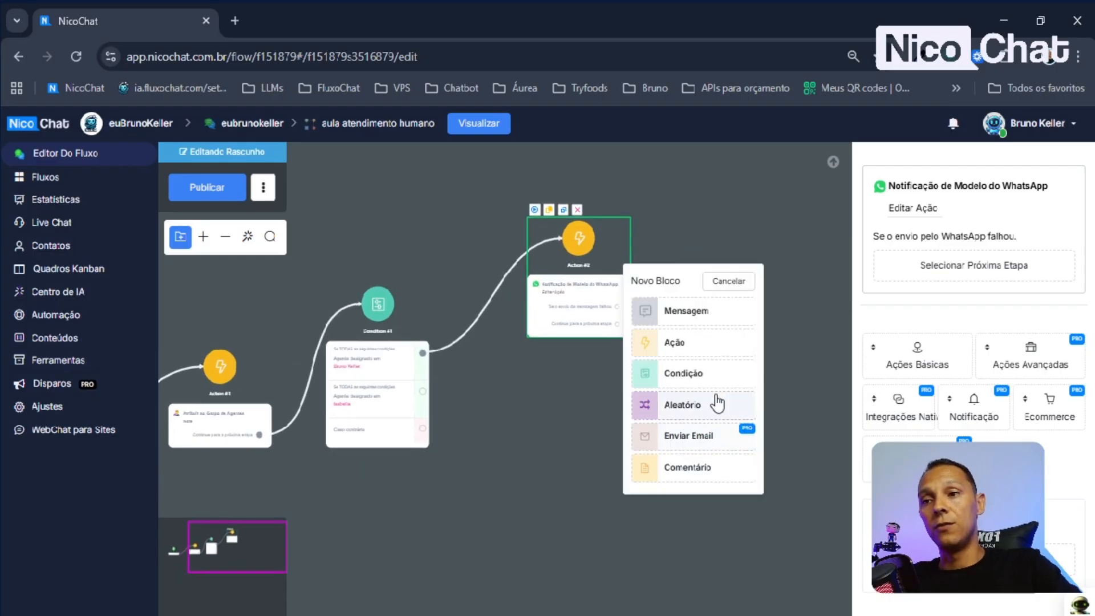
pyautogui.click(773, 454)
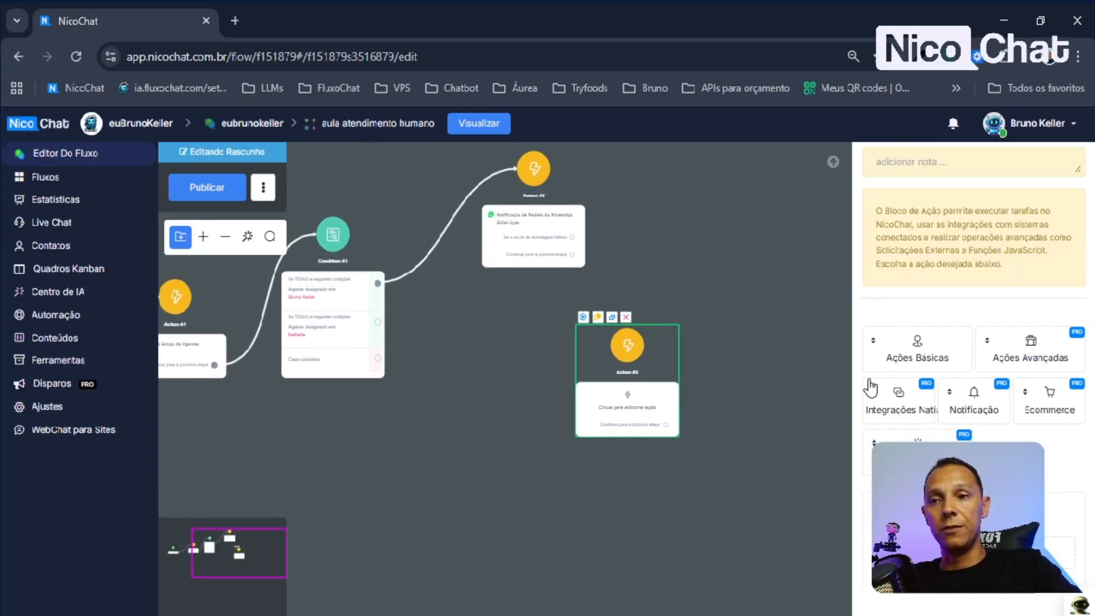
pyautogui.click(868, 353)
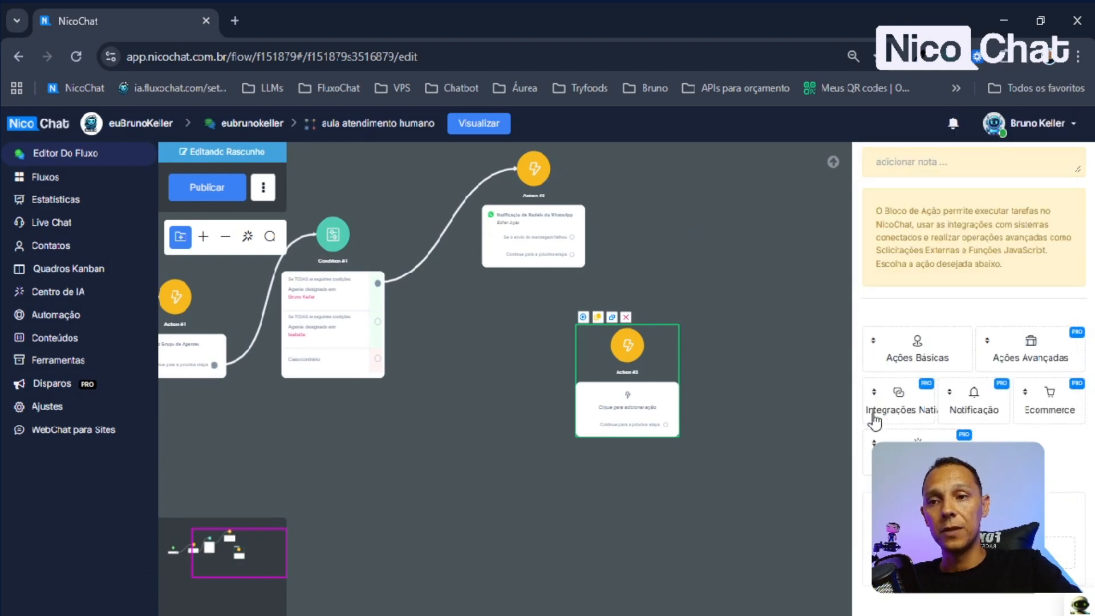
pyautogui.click(895, 408)
pyautogui.scroll(-5, 913, 502)
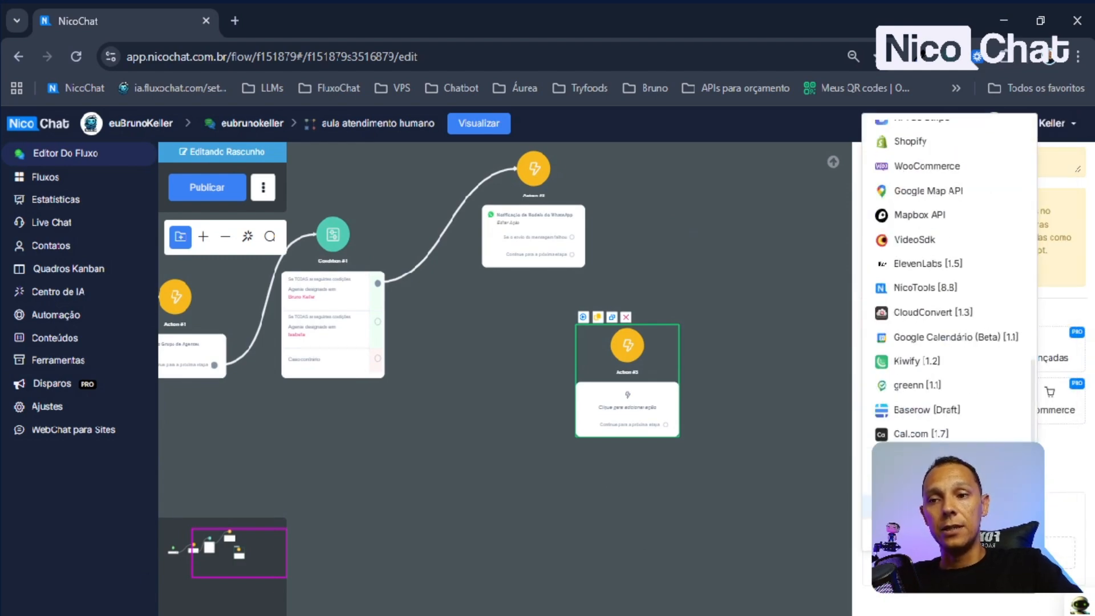
pyautogui.moveTo(912, 507)
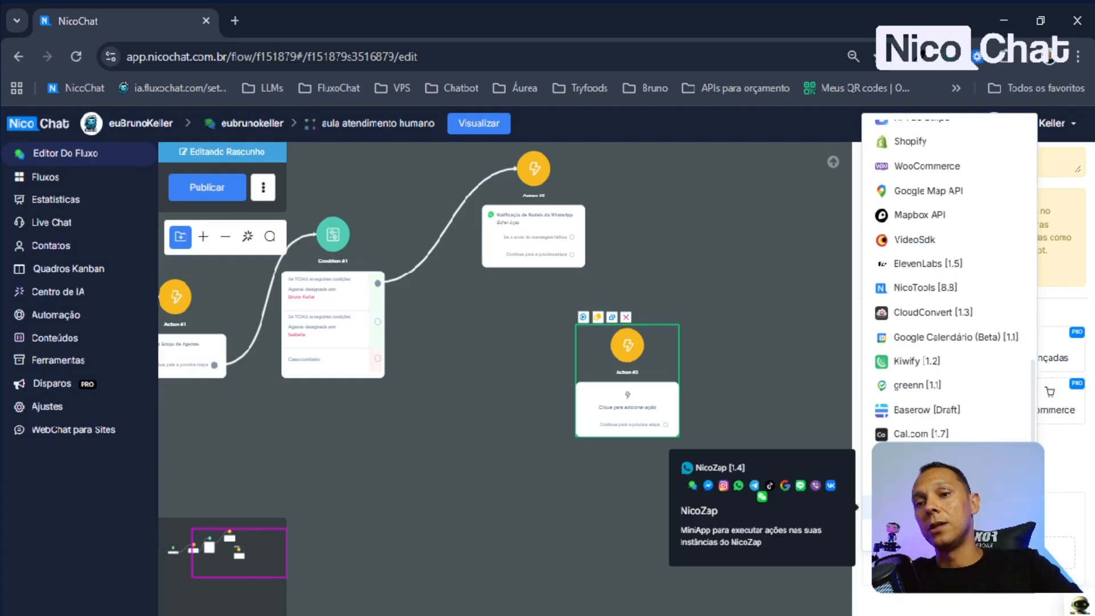
pyautogui.click(924, 506)
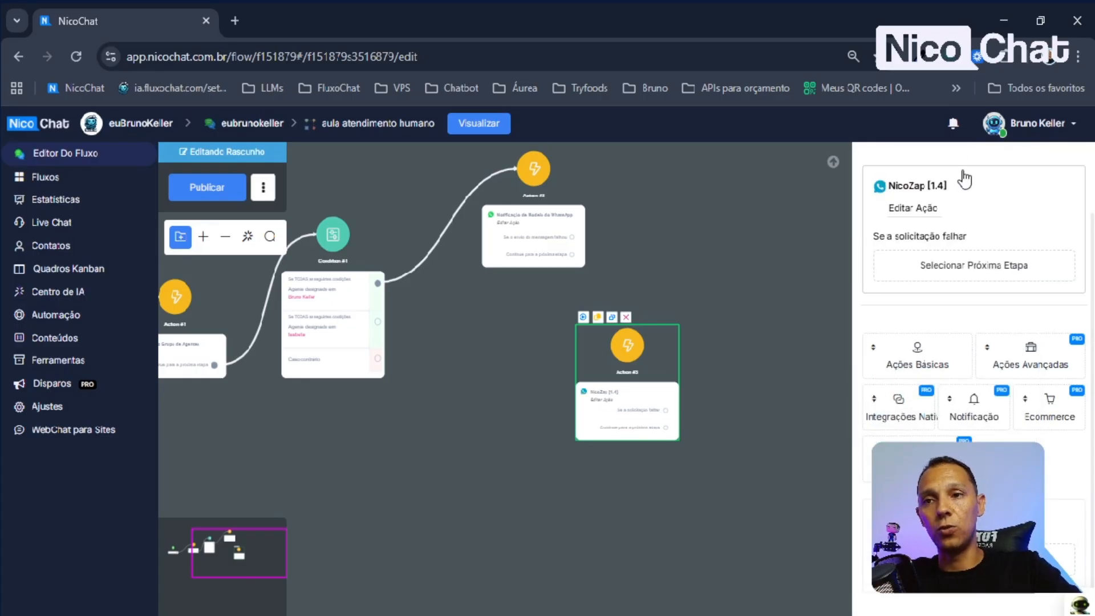
# Open the NicoZap action "1. Enviar mensagem de texto" and check its instance, recipient number and message text fields, including the insertable system fields.
pyautogui.click(913, 208)
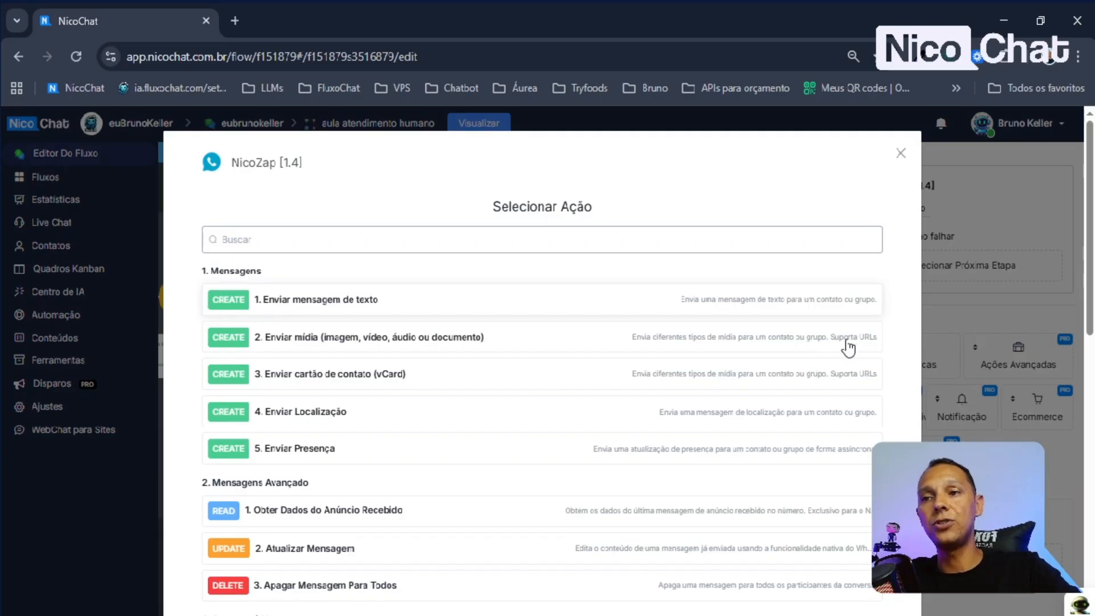
pyautogui.click(767, 303)
pyautogui.click(443, 244)
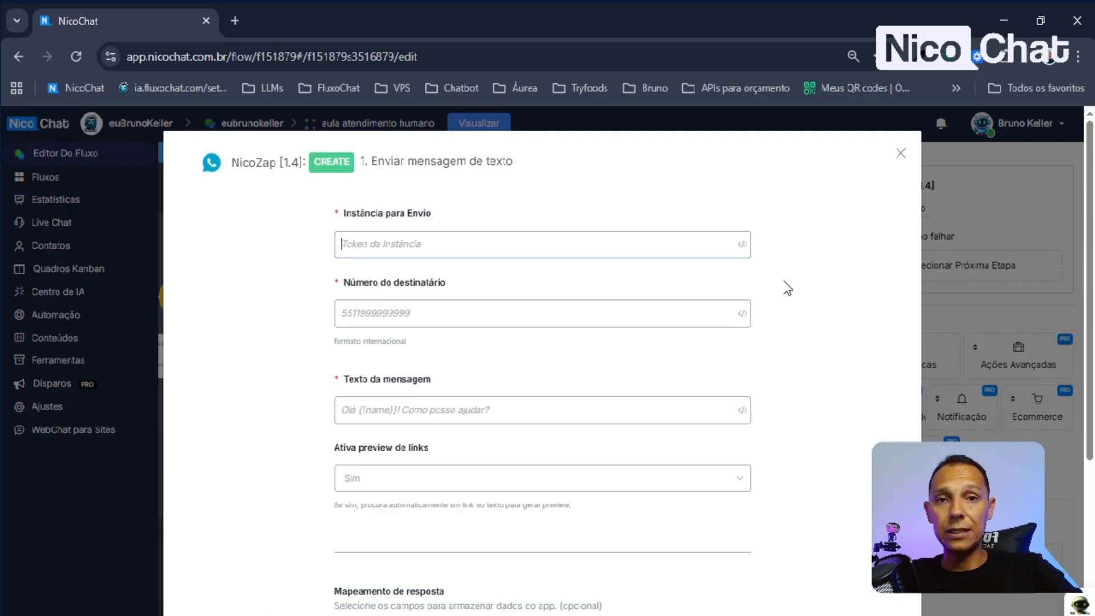
pyautogui.click(409, 307)
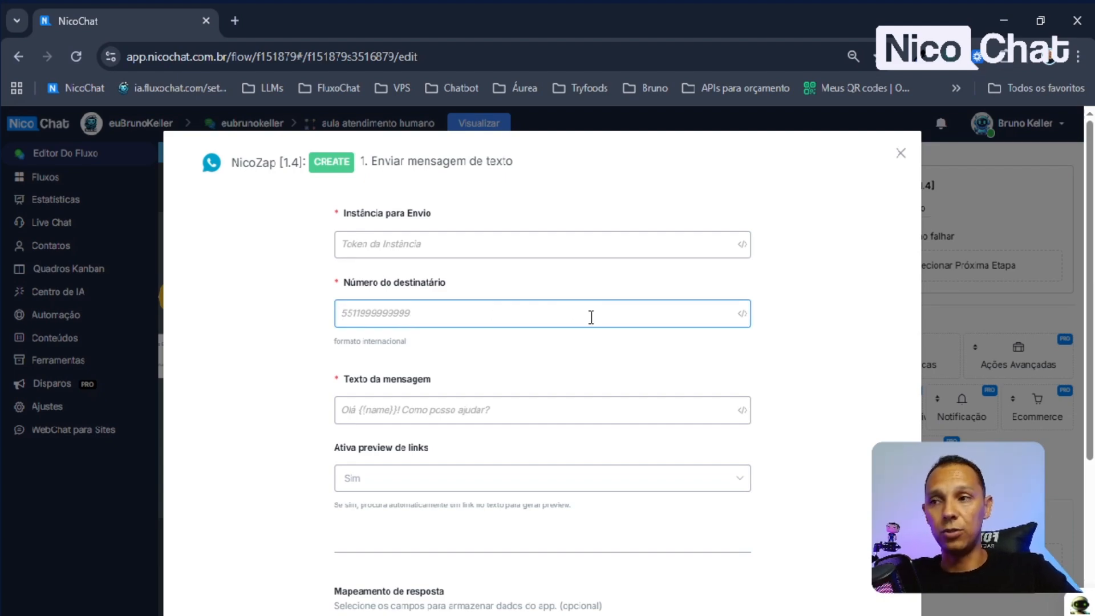
pyautogui.scroll(-2, 591, 318)
pyautogui.click(446, 329)
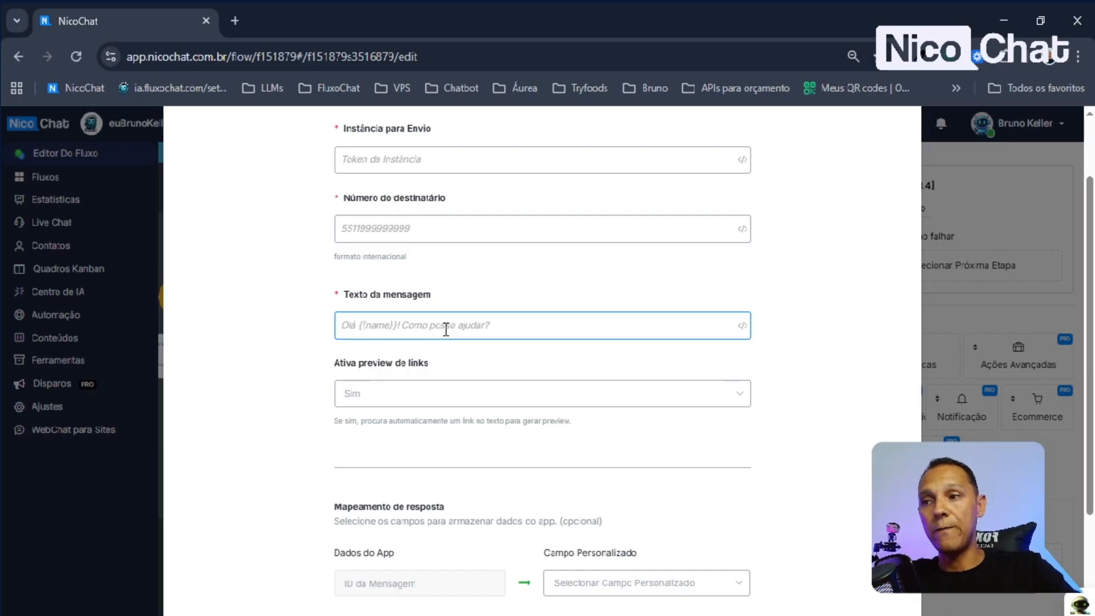
pyautogui.click(742, 328)
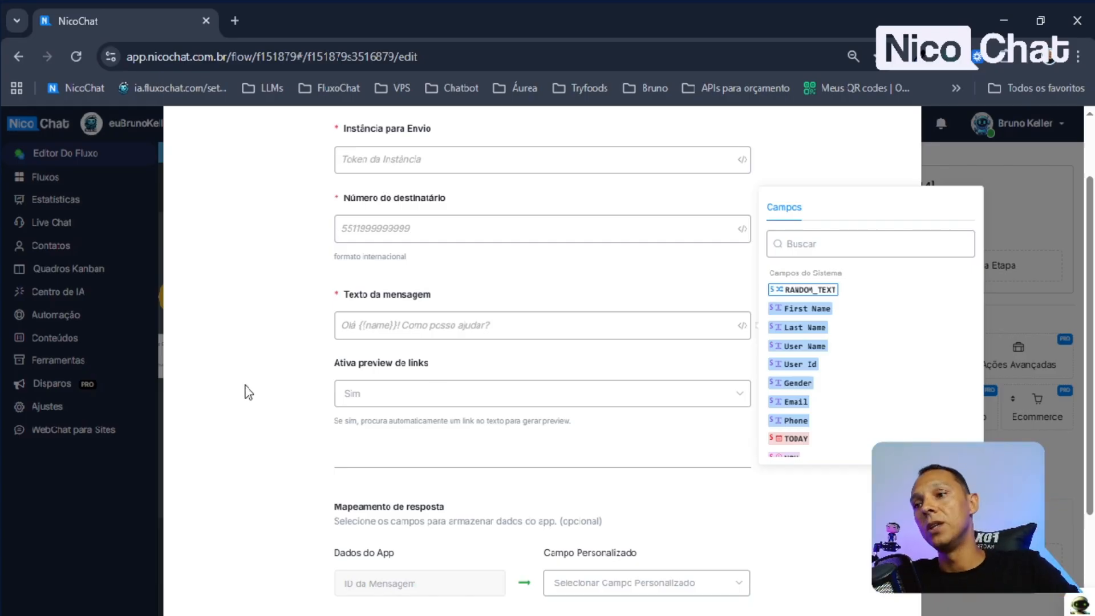
pyautogui.click(216, 367)
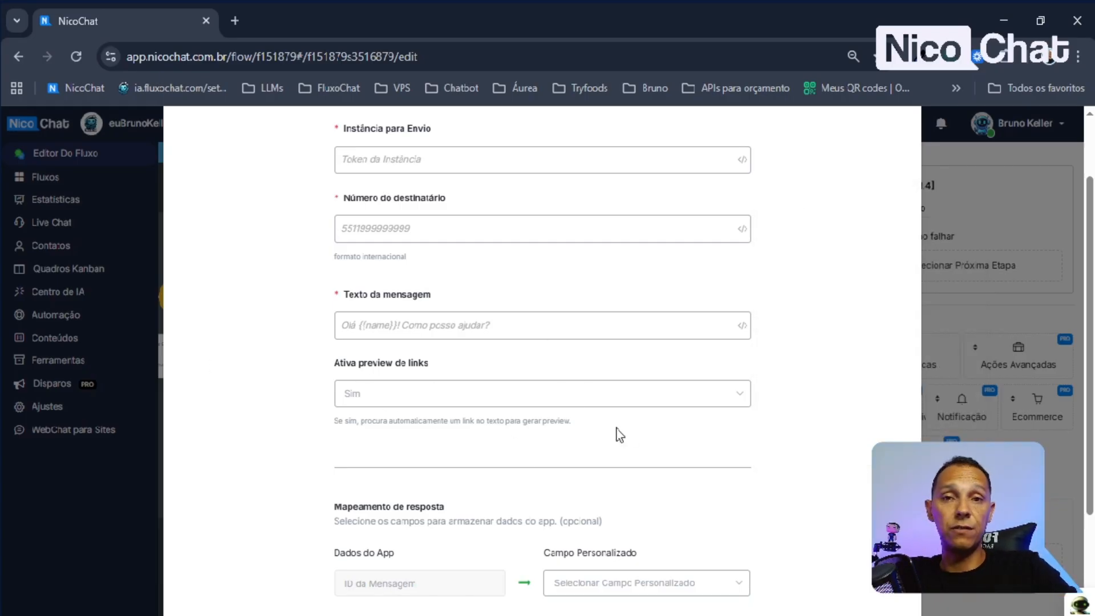
# Review the text message's link preview and response mapping settings, try to save with the fields empty, and cancel the settings.
pyautogui.scroll(-3, 604, 409)
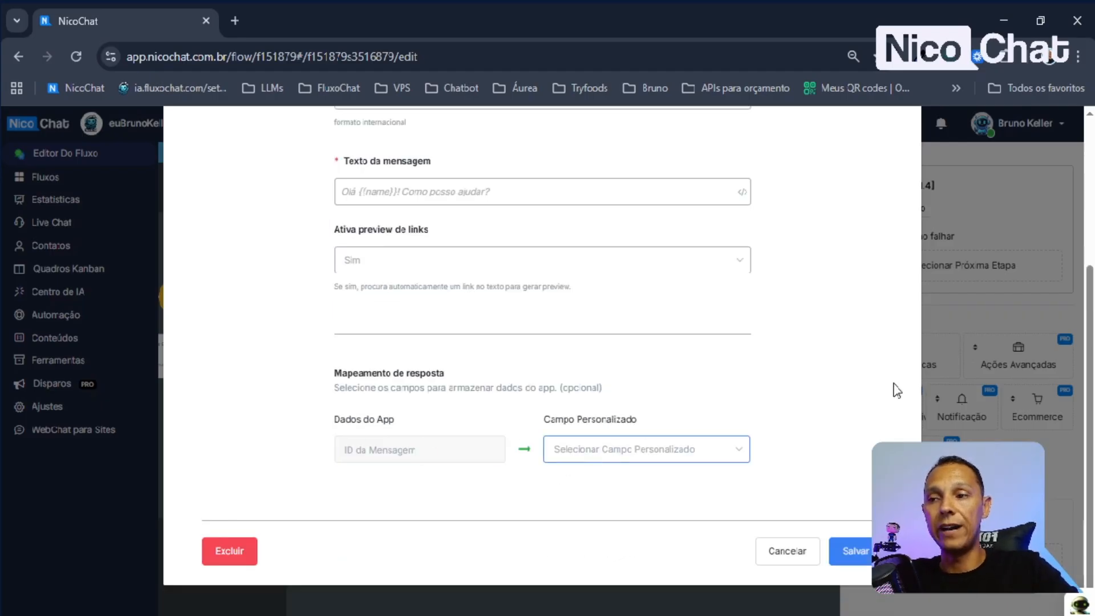
pyautogui.scroll(3, 848, 371)
pyautogui.scroll(-3, 848, 374)
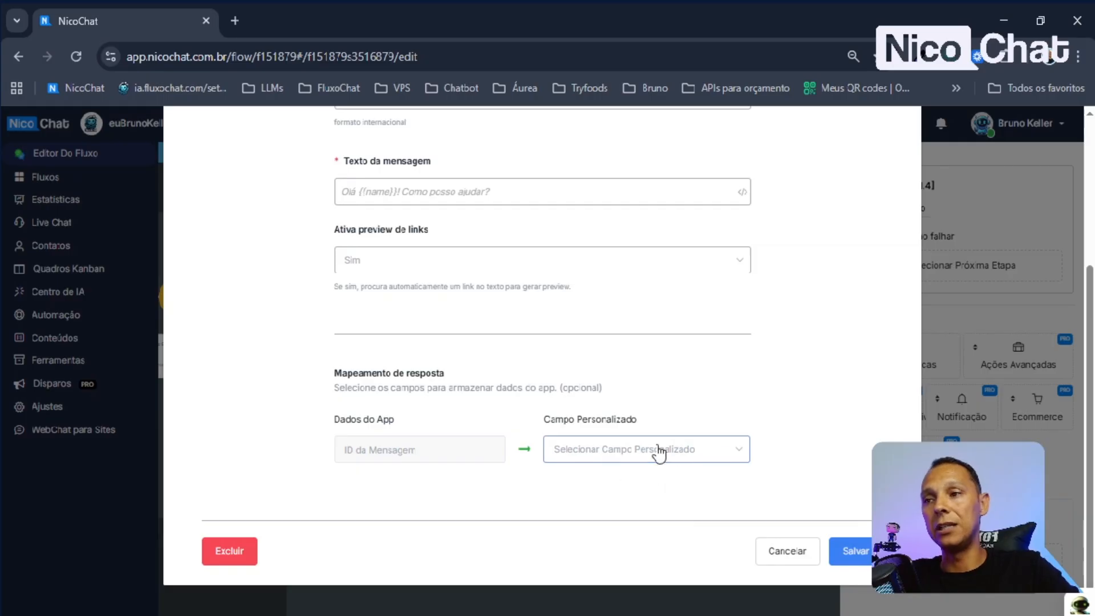
pyautogui.scroll(5, 792, 396)
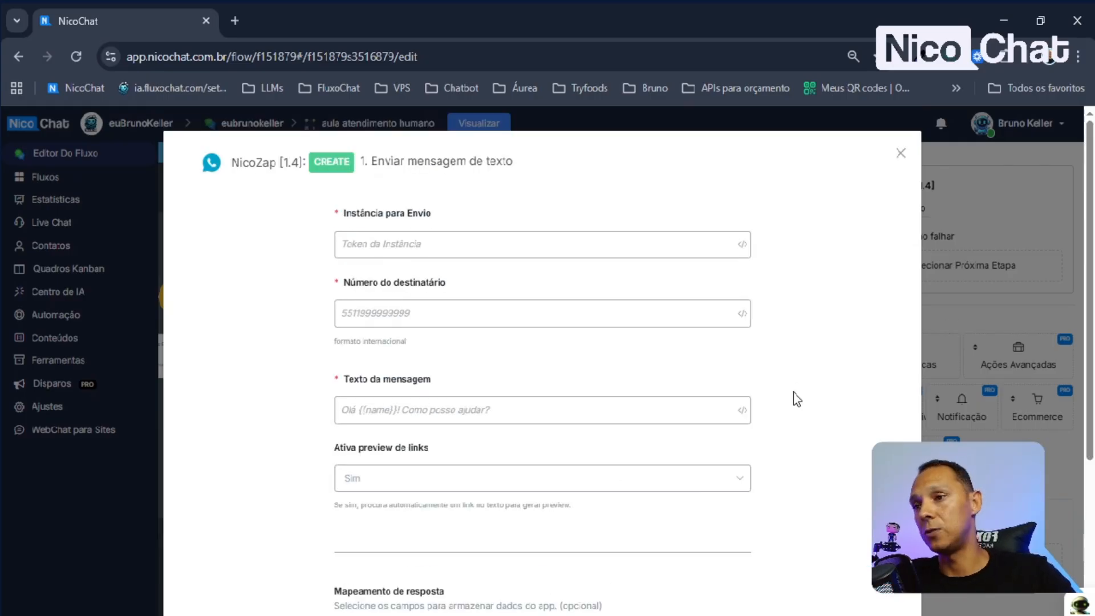
pyautogui.scroll(-4, 797, 398)
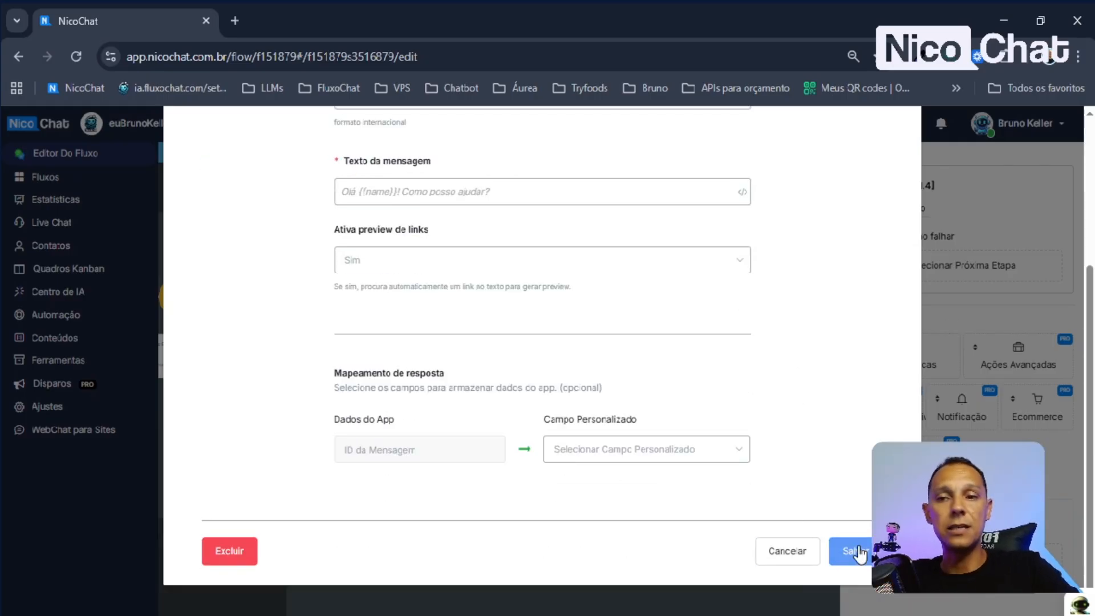
pyautogui.scroll(3, 579, 302)
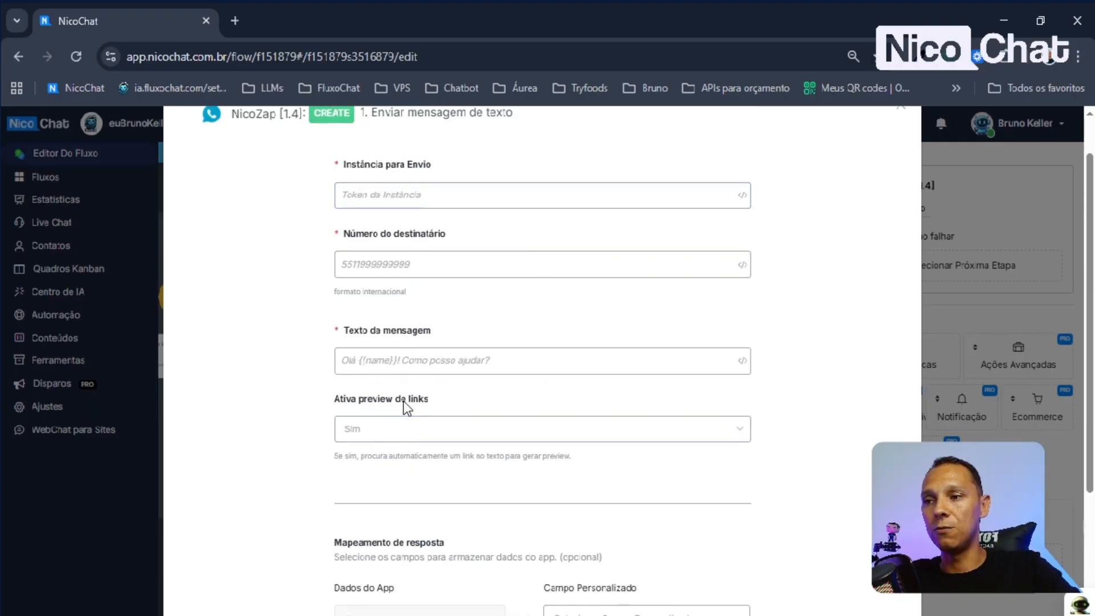
pyautogui.scroll(-3, 614, 394)
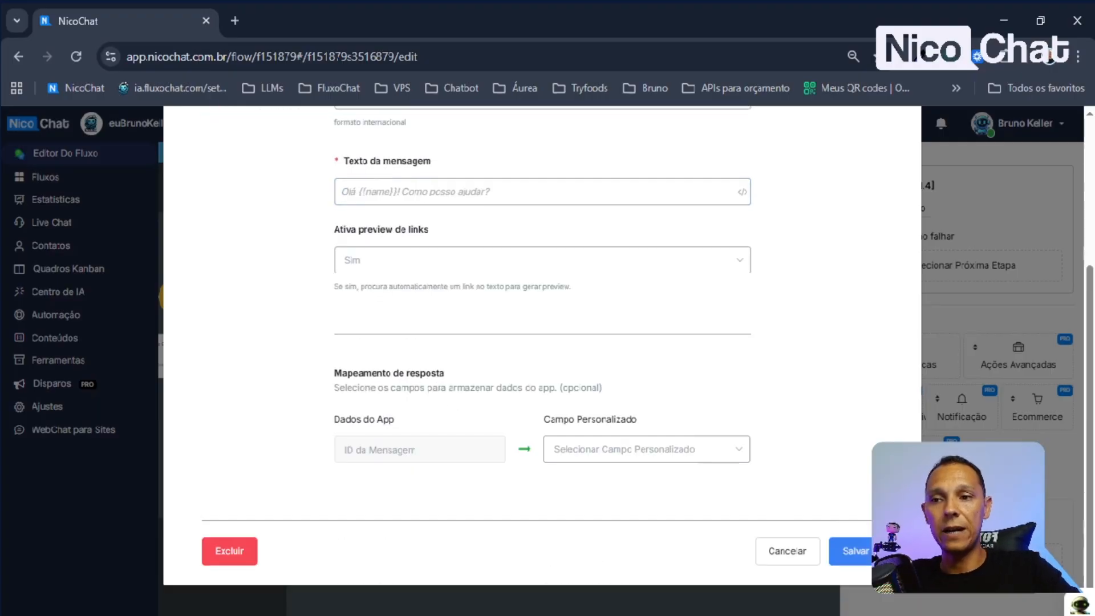
pyautogui.click(859, 557)
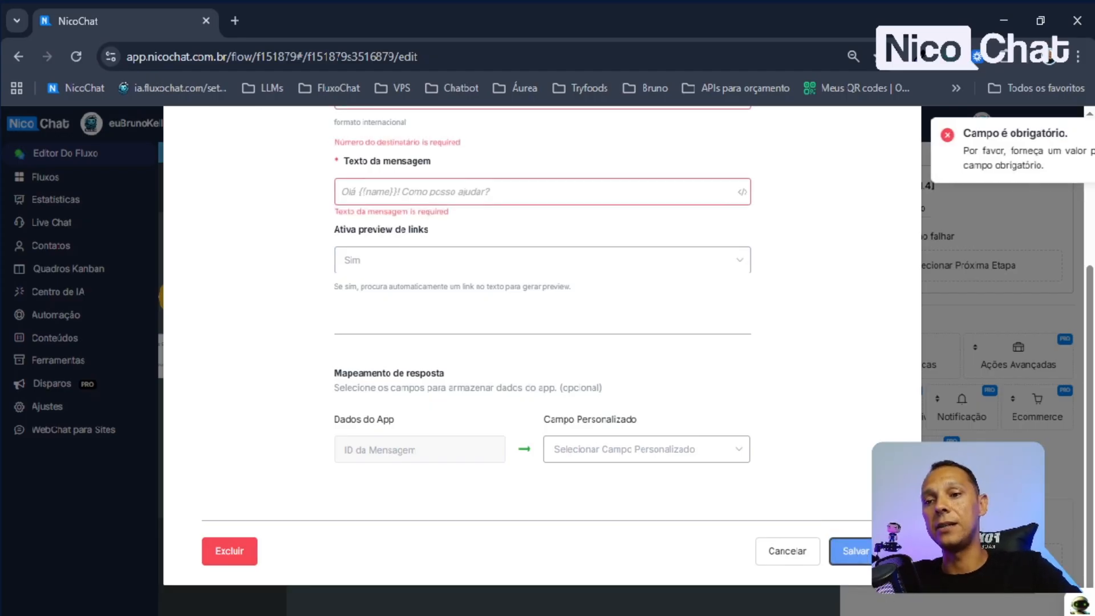
pyautogui.click(799, 569)
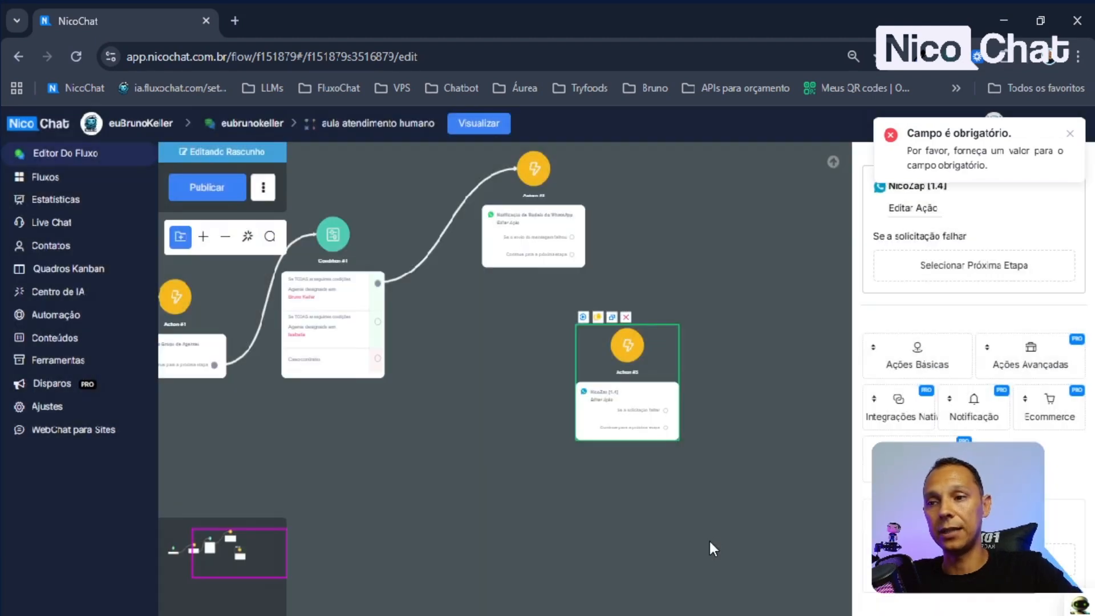
# Reposition the NicoZap action block, connect the second agent's condition output to it, and publish the flow.
pyautogui.moveTo(641, 430); pyautogui.dragTo(535, 412)
pyautogui.moveTo(551, 483); pyautogui.dragTo(643, 539)
pyautogui.moveTo(469, 378); pyautogui.dragTo(621, 433)
pyautogui.click(431, 529)
pyautogui.scroll(-1, 431, 529)
pyautogui.moveTo(429, 529); pyautogui.dragTo(616, 525)
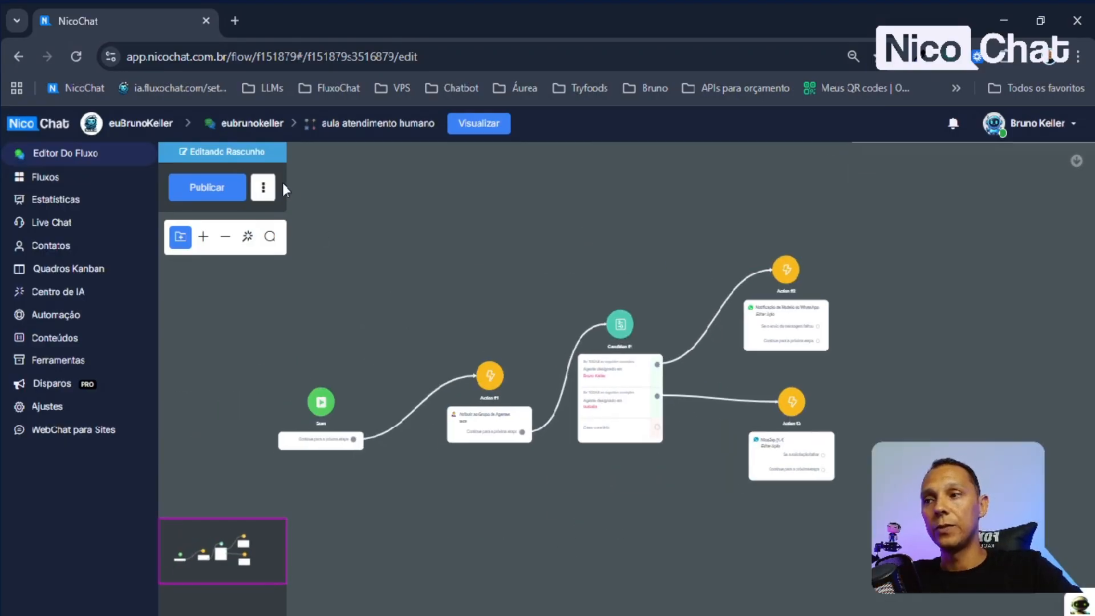
pyautogui.click(207, 188)
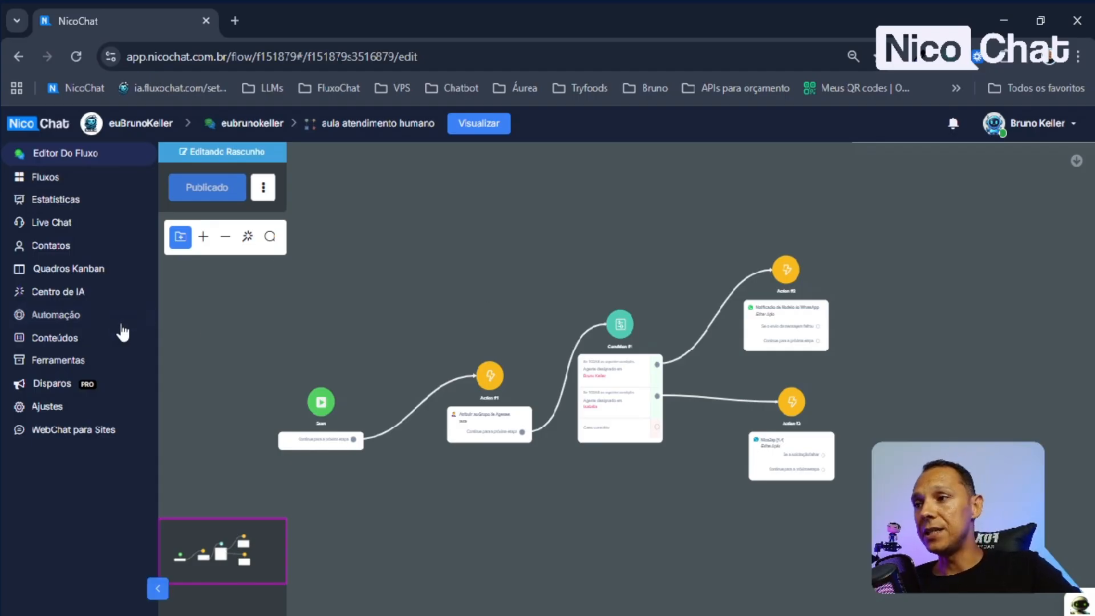
# Go to the AI functions in the Centro de IA, find "transferir_atendente" on page 3 of the list, and open it for editing.
pyautogui.click(91, 293)
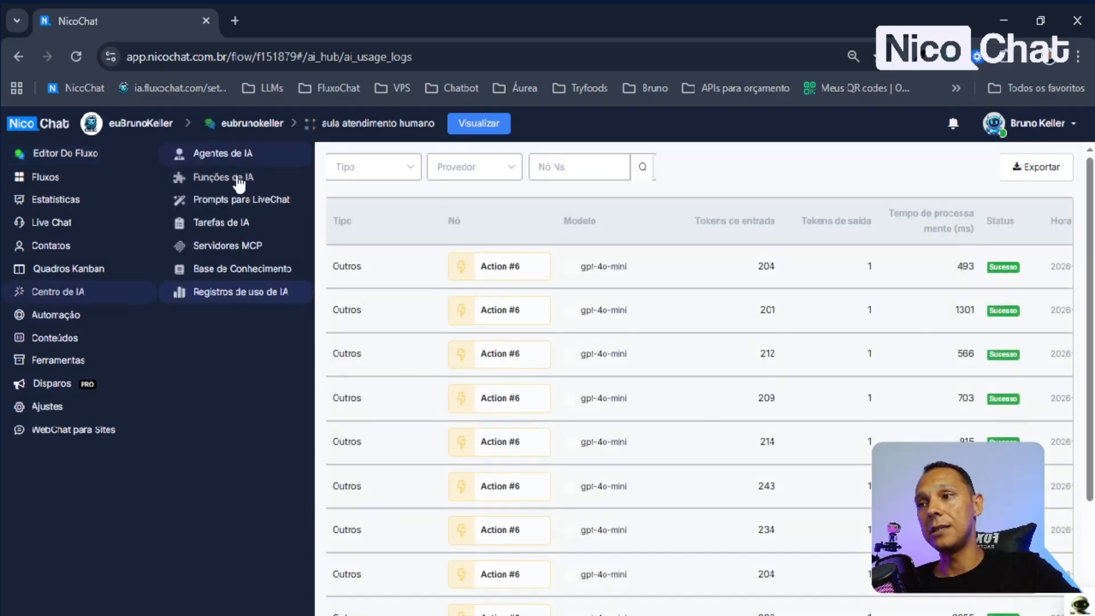
pyautogui.click(203, 180)
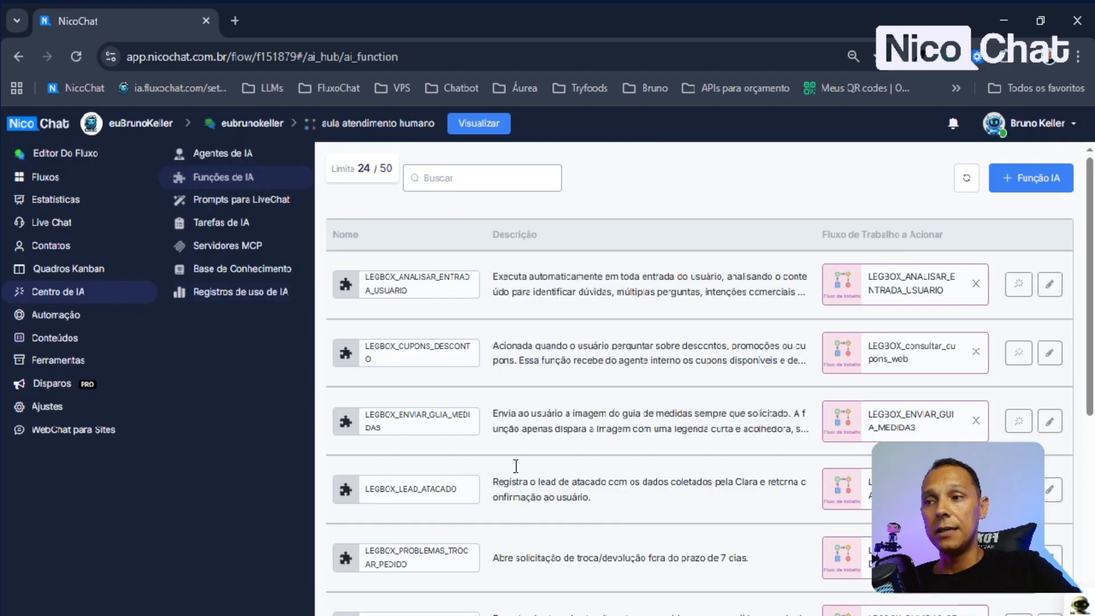
pyautogui.scroll(-6, 684, 482)
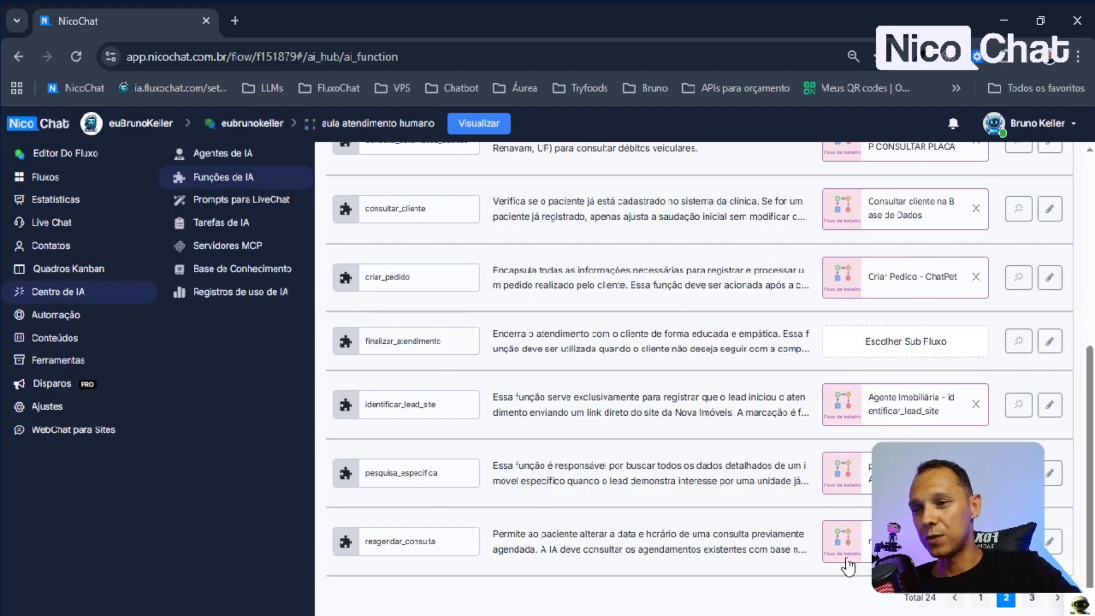
pyautogui.click(1033, 599)
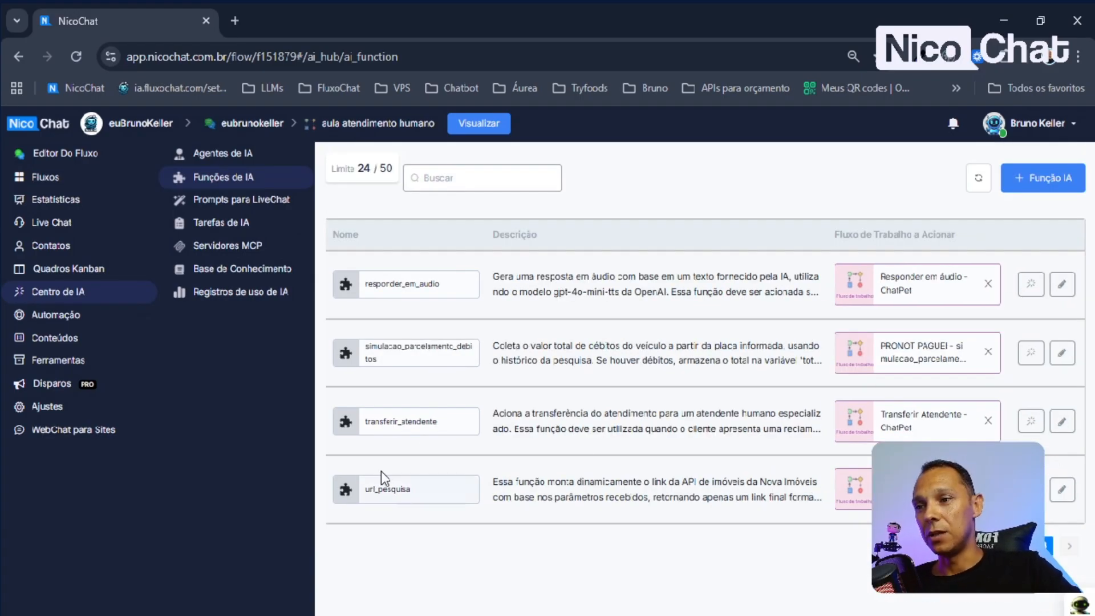
pyautogui.click(1062, 421)
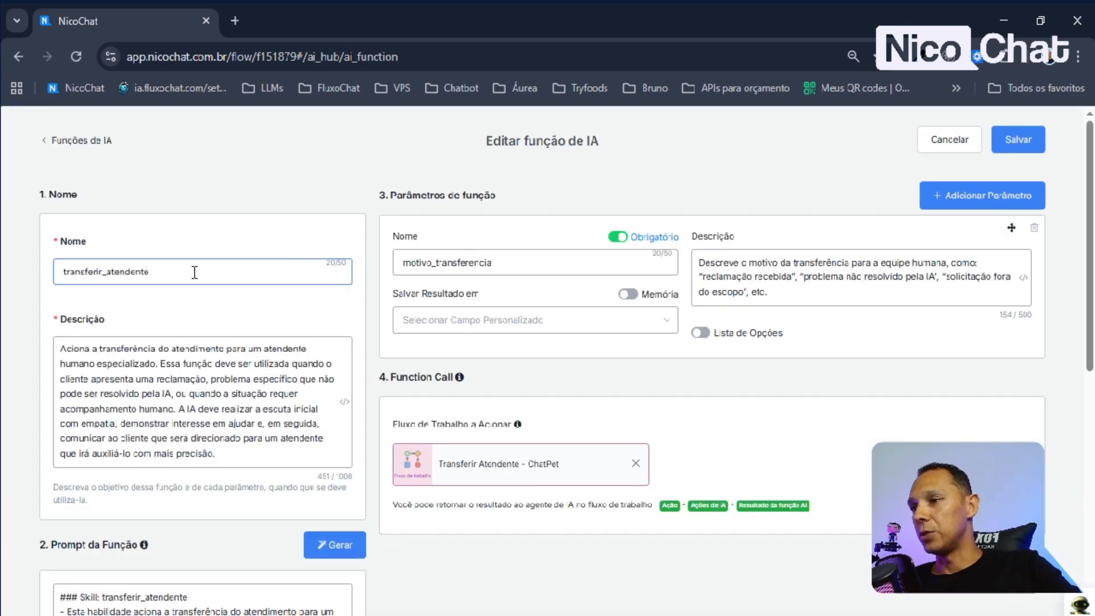
# Review the name, description and full function prompt of the "transferir_atendente" AI function.
pyautogui.moveTo(196, 272); pyautogui.dragTo(9, 286)
pyautogui.click(229, 368)
pyautogui.scroll(-6, 239, 378)
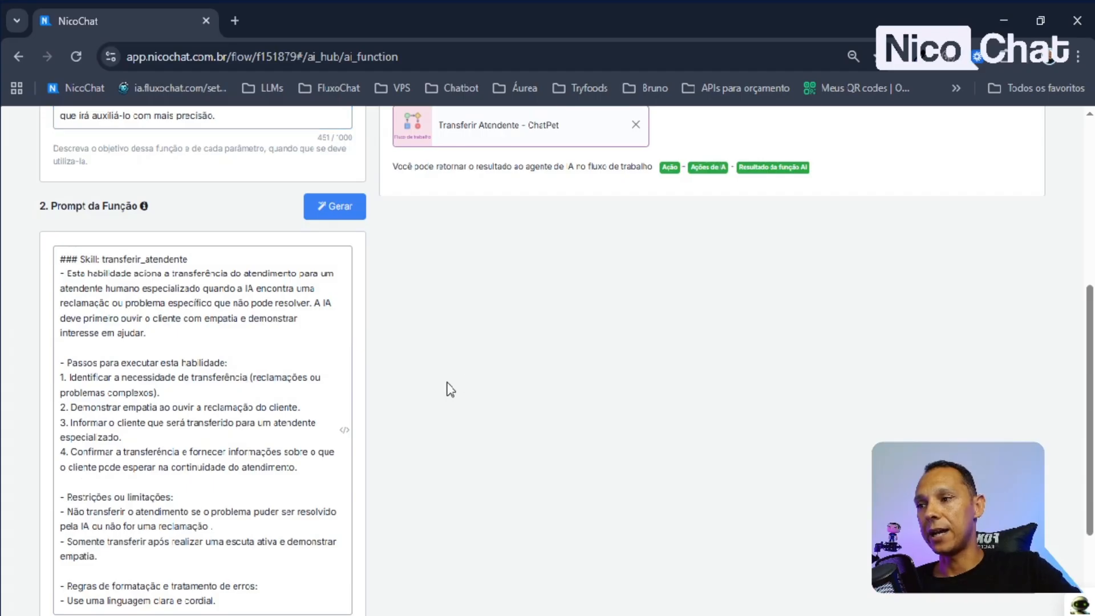
pyautogui.click(77, 267)
pyautogui.scroll(-2, 239, 469)
pyautogui.scroll(-1, 243, 456)
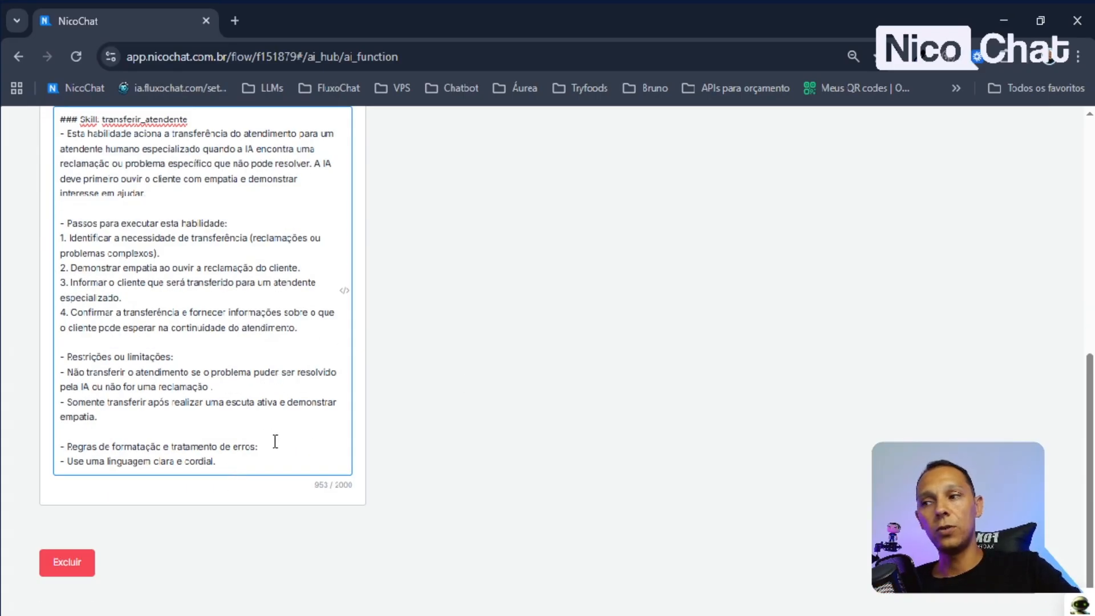
pyautogui.scroll(8, 237, 480)
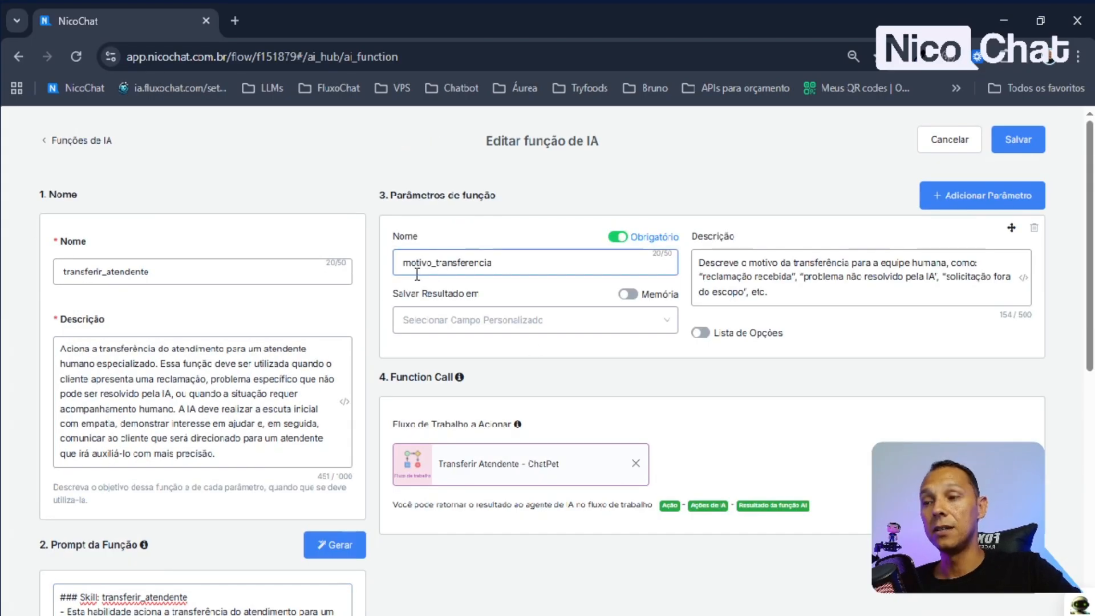
# Store the motivo_transferencia parameter's result in the custom field motivo_transferencia and save the AI function.
pyautogui.click(406, 262)
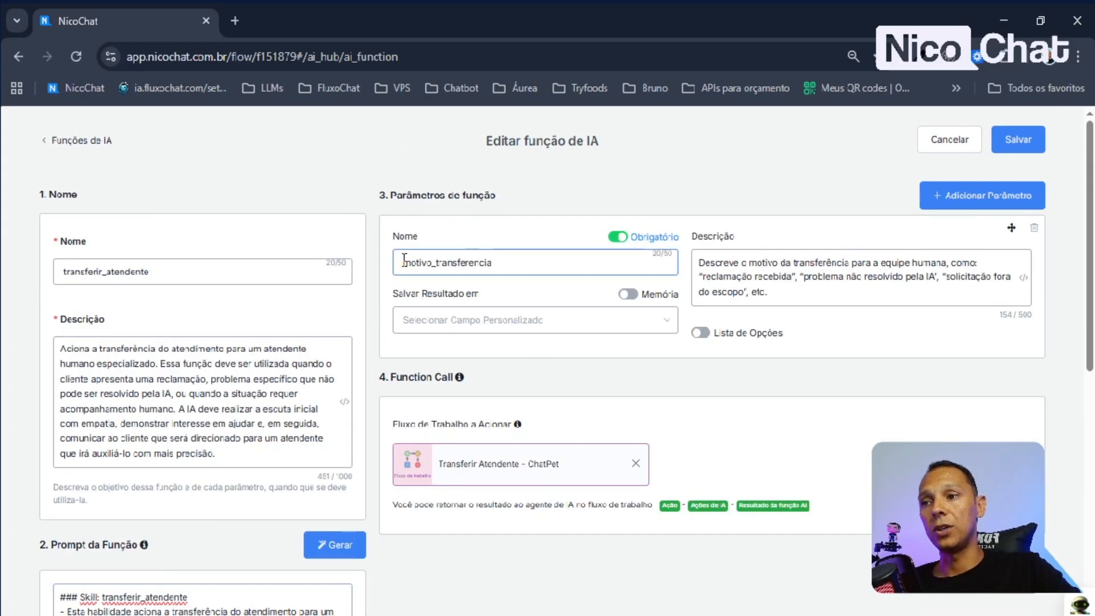
pyautogui.doubleClick(514, 261)
pyautogui.click(881, 407)
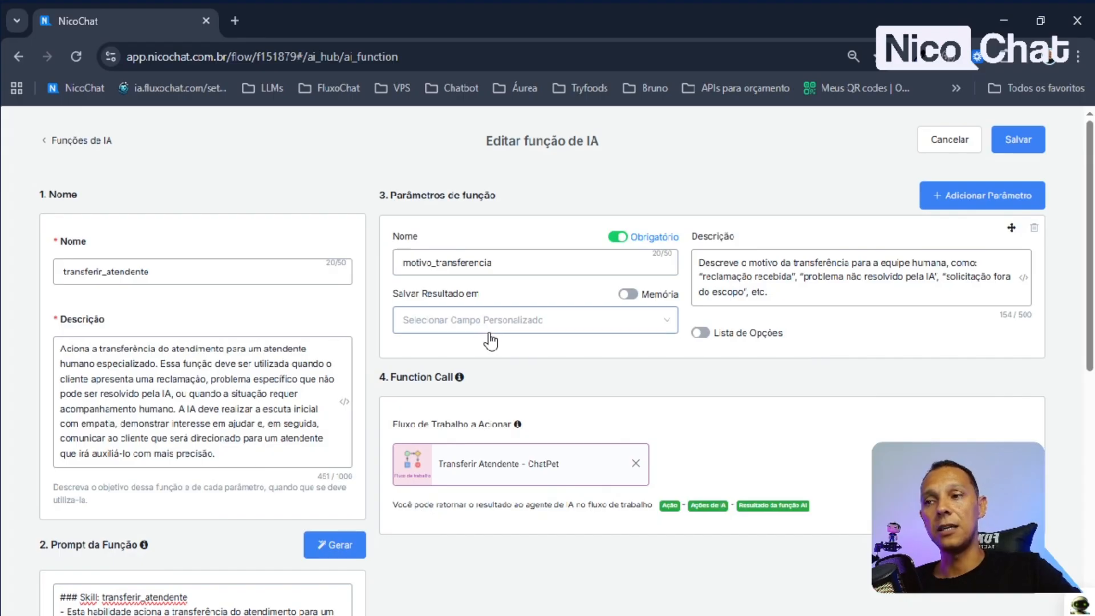
pyautogui.click(799, 288)
pyautogui.click(523, 320)
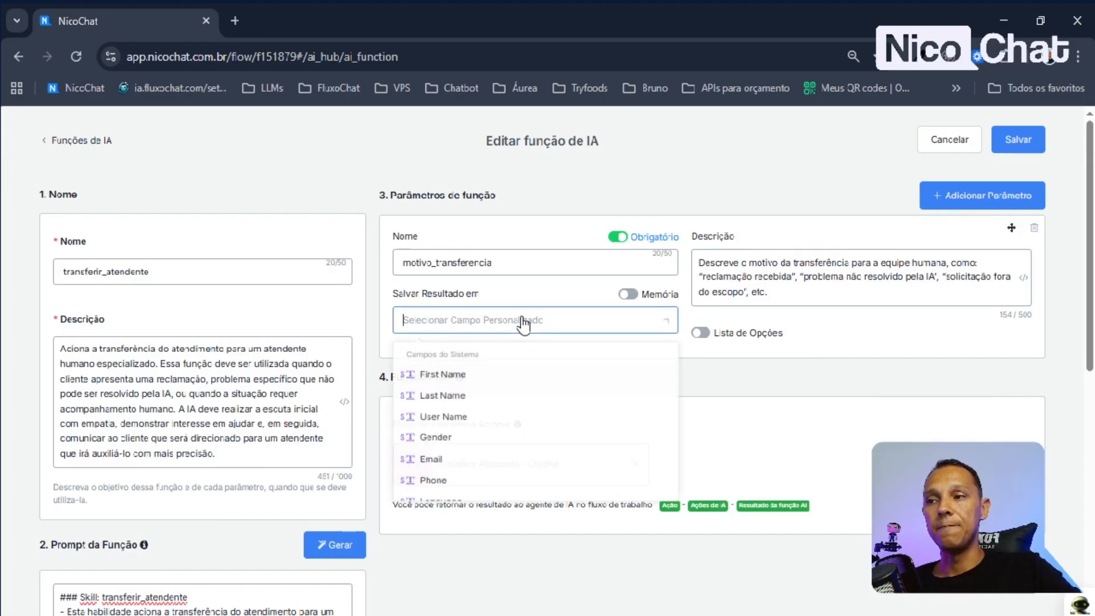
pyautogui.write('moti')
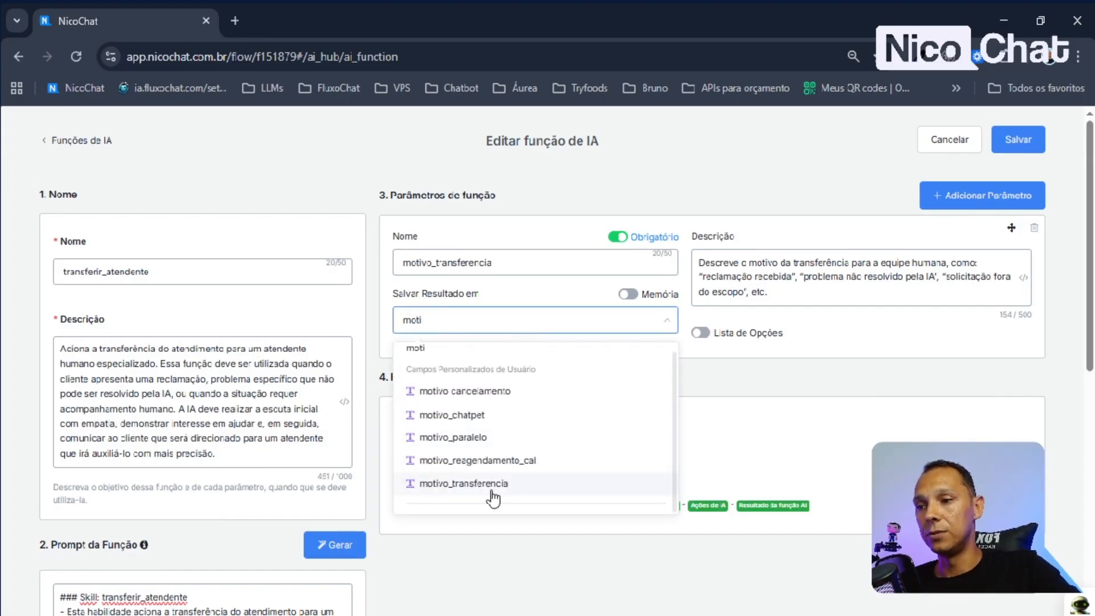
pyautogui.click(491, 493)
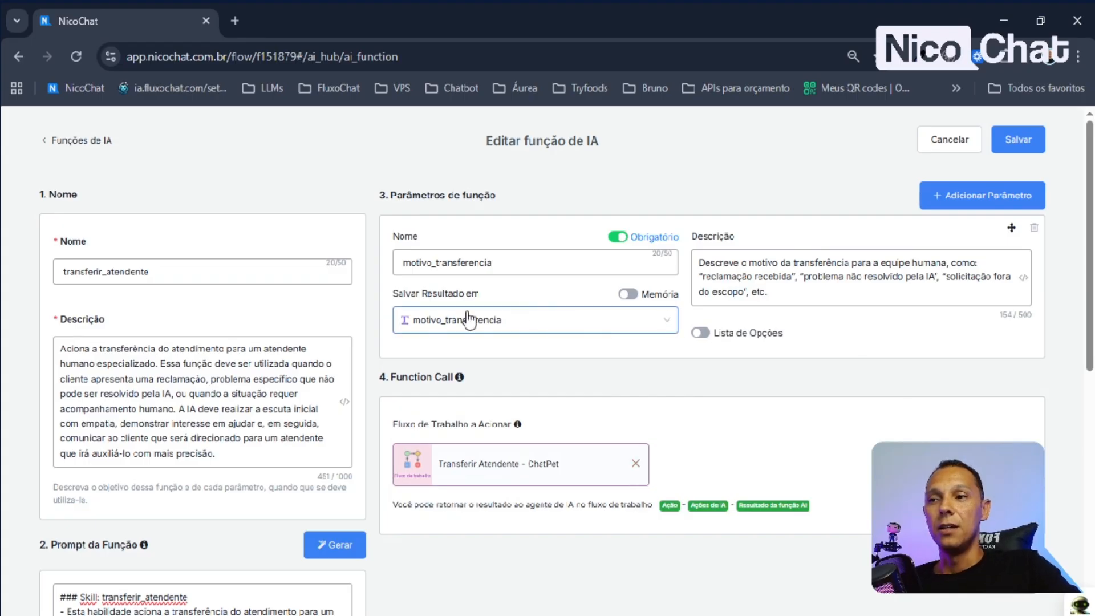
pyautogui.click(716, 261)
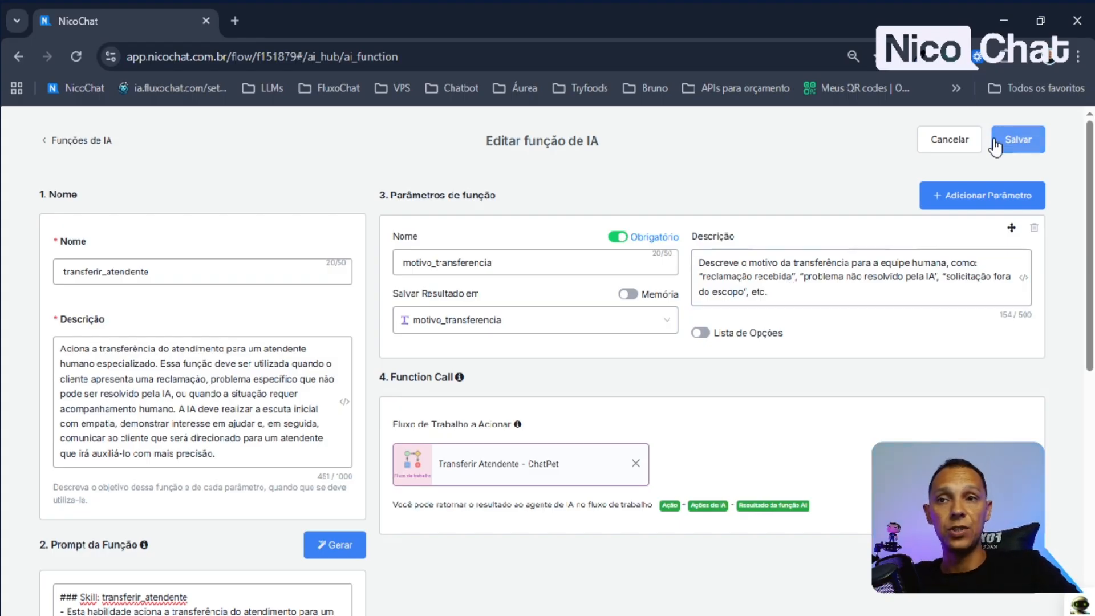
pyautogui.click(1019, 151)
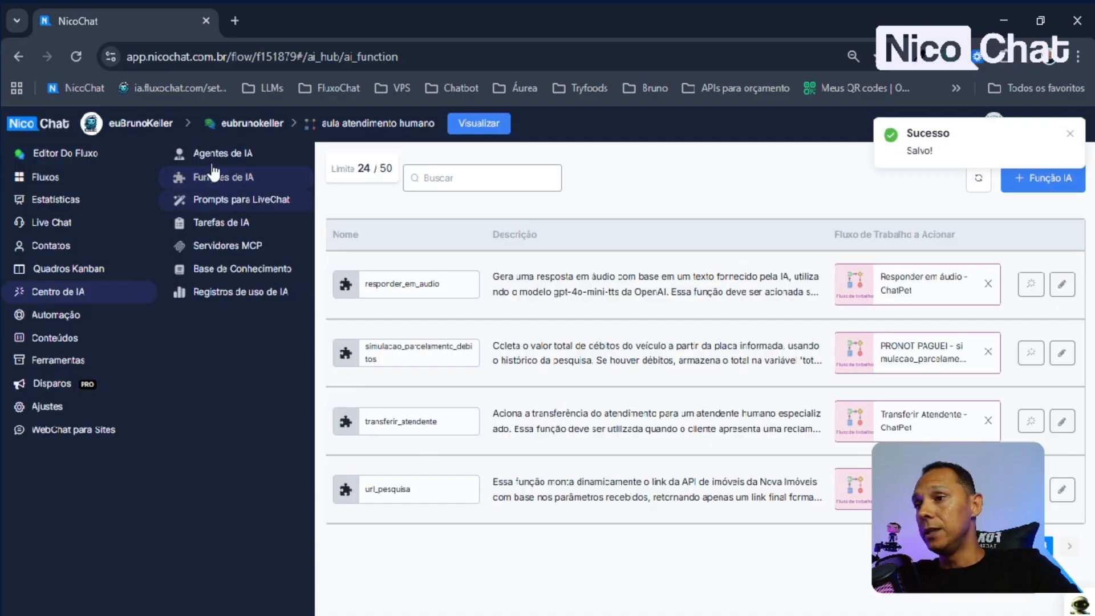
# Go to the flows, search the subflows for "trans", and open "Transferir Atendente - ChatPet".
pyautogui.click(25, 177)
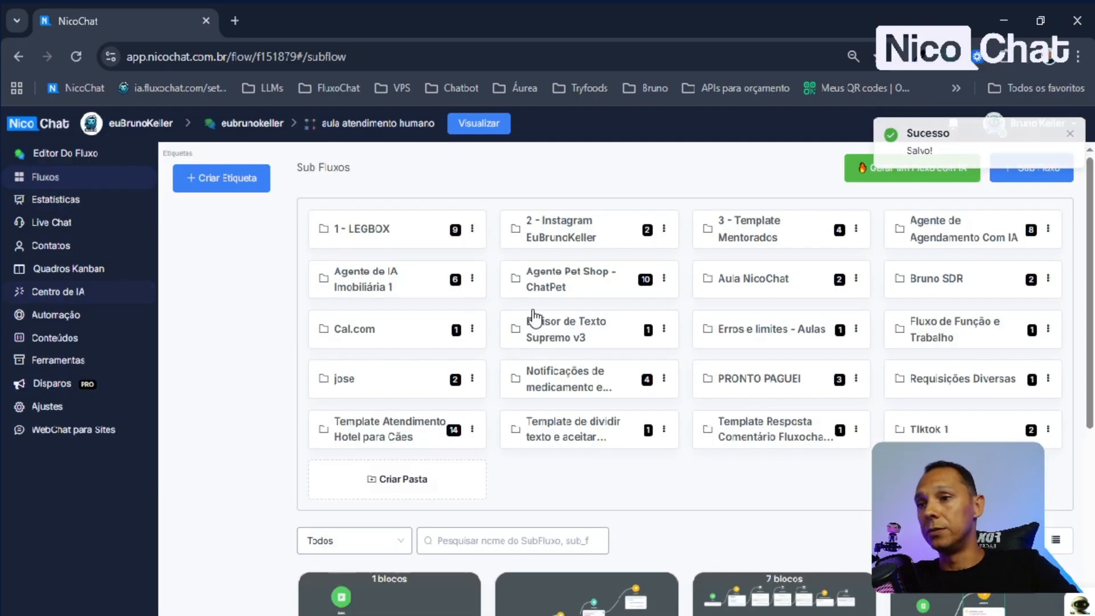
pyautogui.scroll(-2, 482, 522)
pyautogui.click(505, 450)
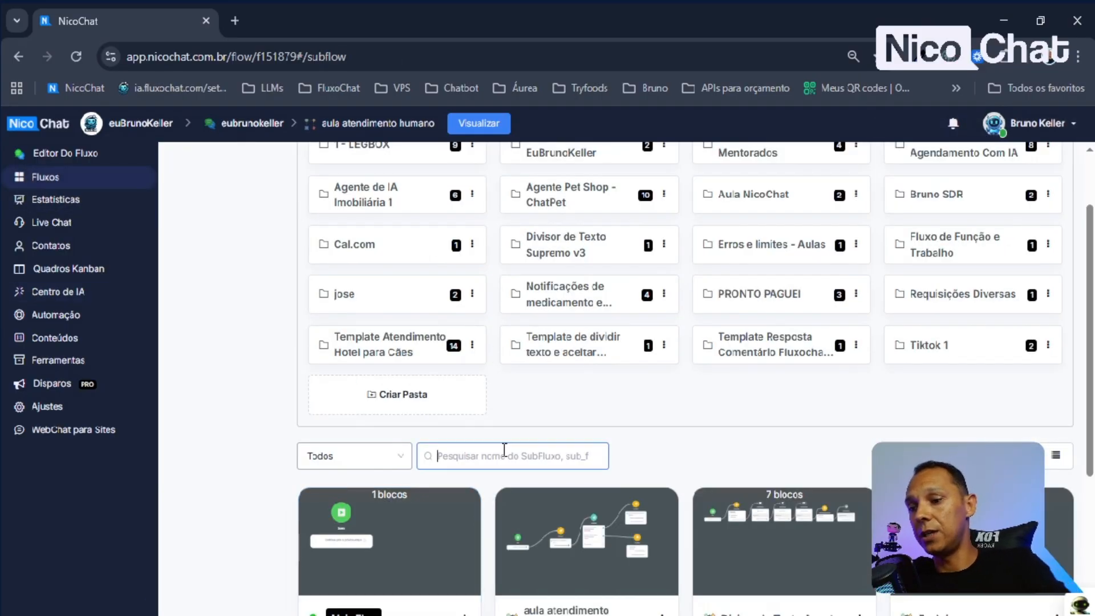
pyautogui.write('trans')
pyautogui.click(462, 433)
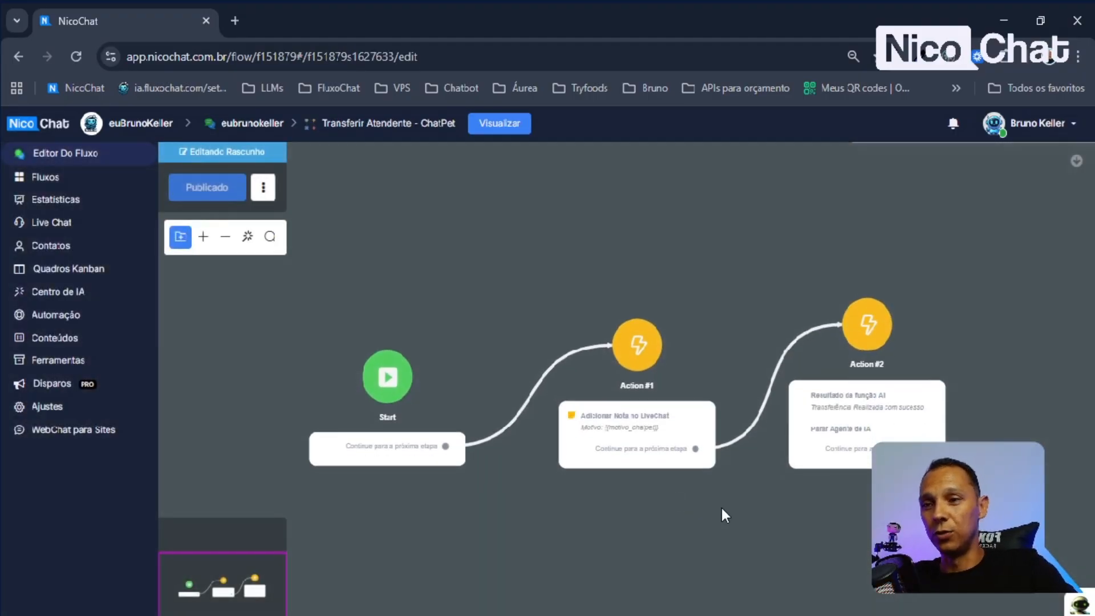
# Examine the LiveChat note in Action #1 and the motivo_chatpet field it uses, and close its settings.
pyautogui.moveTo(692, 491); pyautogui.dragTo(595, 466)
pyautogui.scroll(3, 595, 467)
pyautogui.click(494, 396)
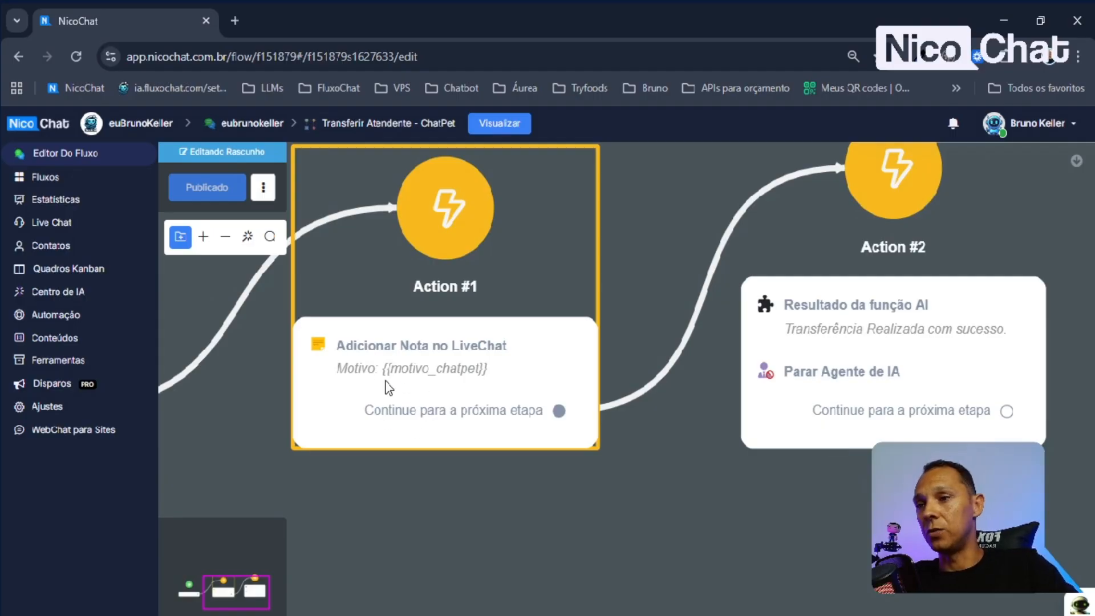
pyautogui.click(489, 391)
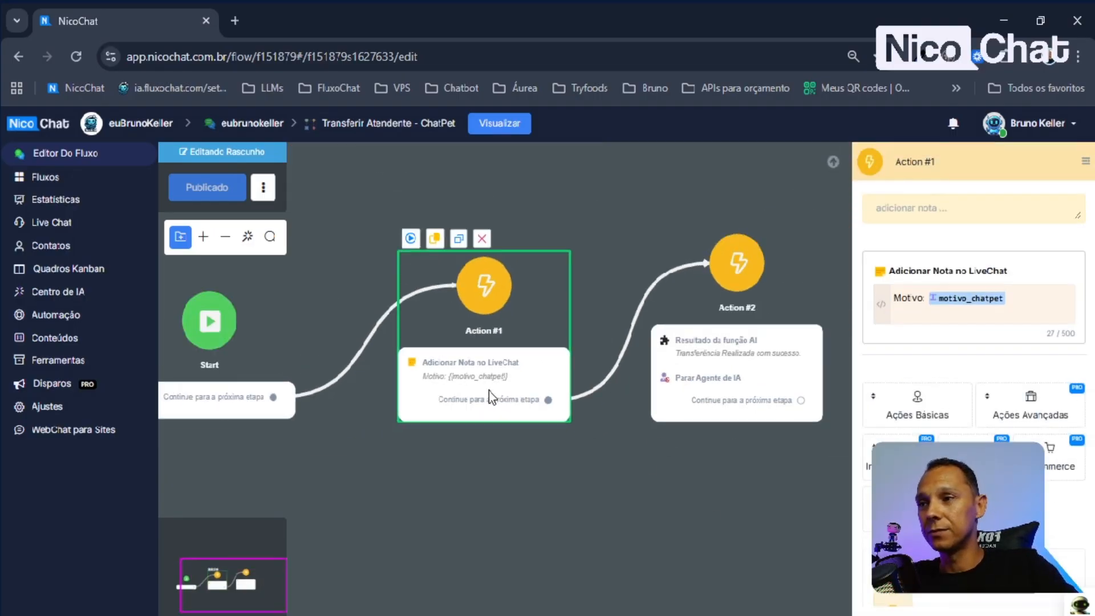
pyautogui.scroll(3, 628, 433)
pyautogui.scroll(2, 702, 421)
pyautogui.click(786, 355)
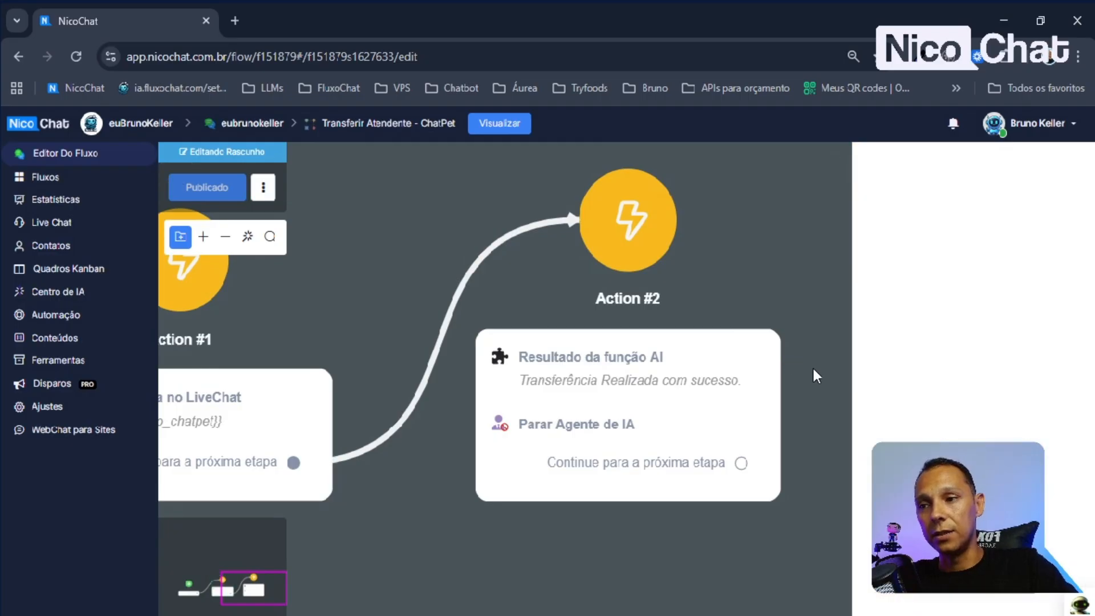
# Examine Action #2's AI function result text and its Parar Agente de IA action.
pyautogui.scroll(-4, 558, 435)
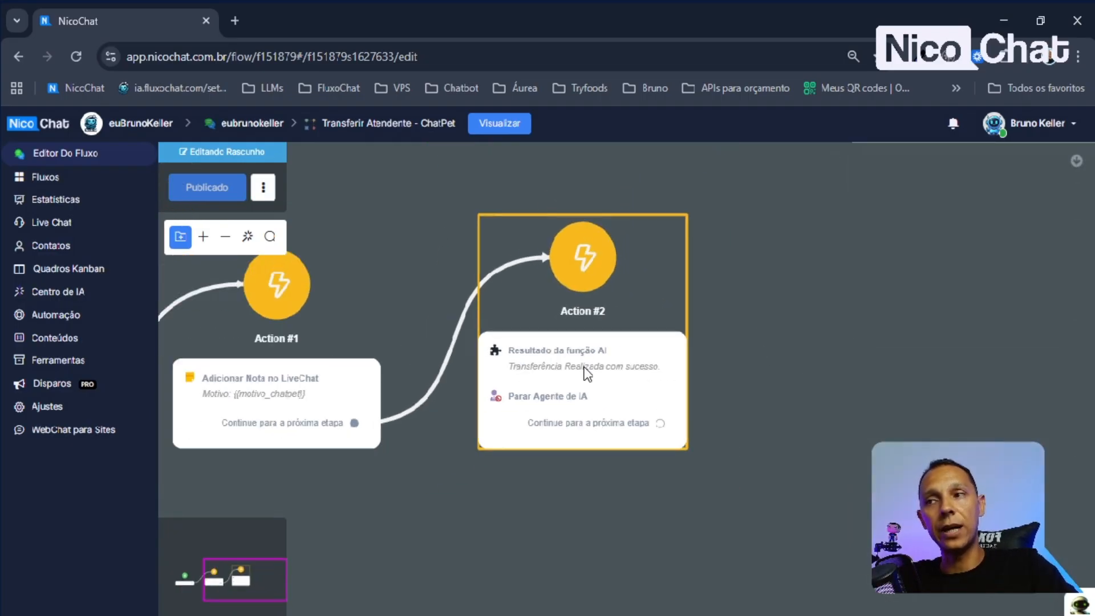
pyautogui.scroll(3, 576, 400)
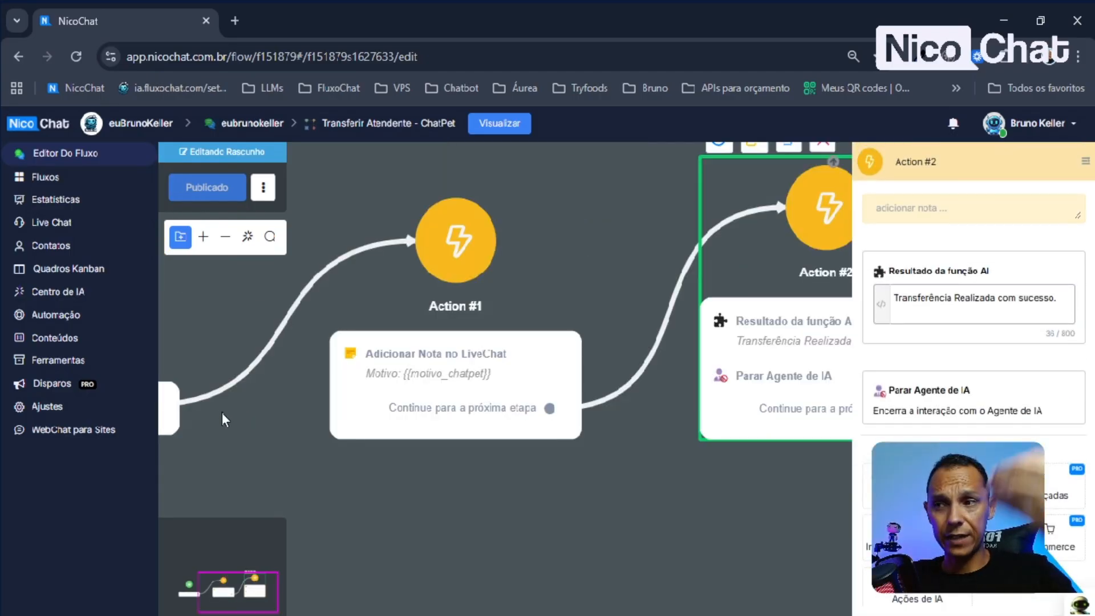
pyautogui.moveTo(830, 439); pyautogui.dragTo(645, 432)
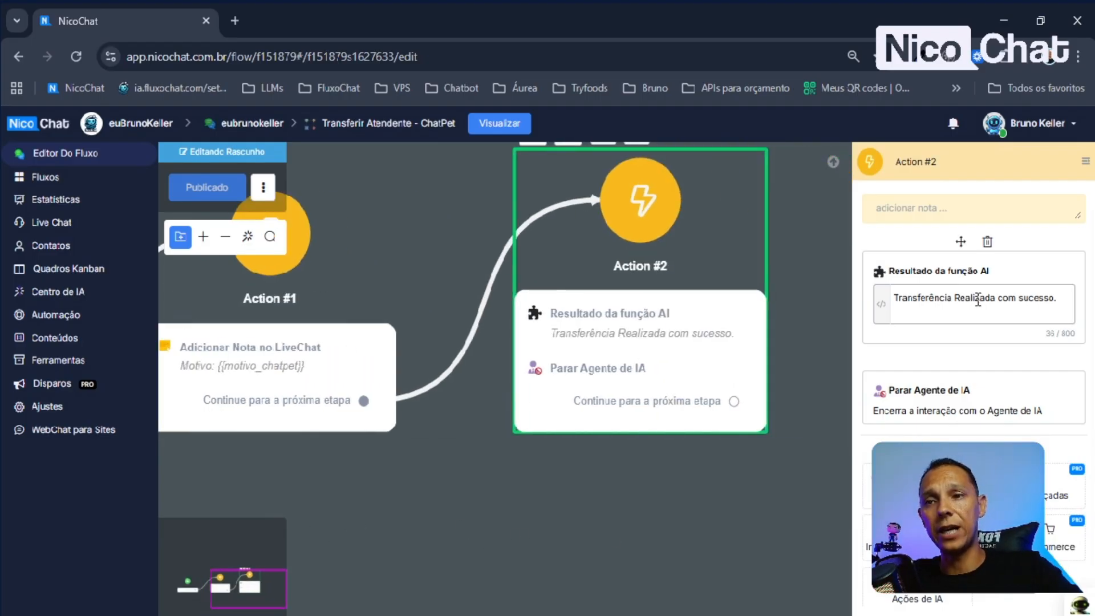
pyautogui.click(909, 298)
pyautogui.moveTo(1056, 301); pyautogui.dragTo(831, 374)
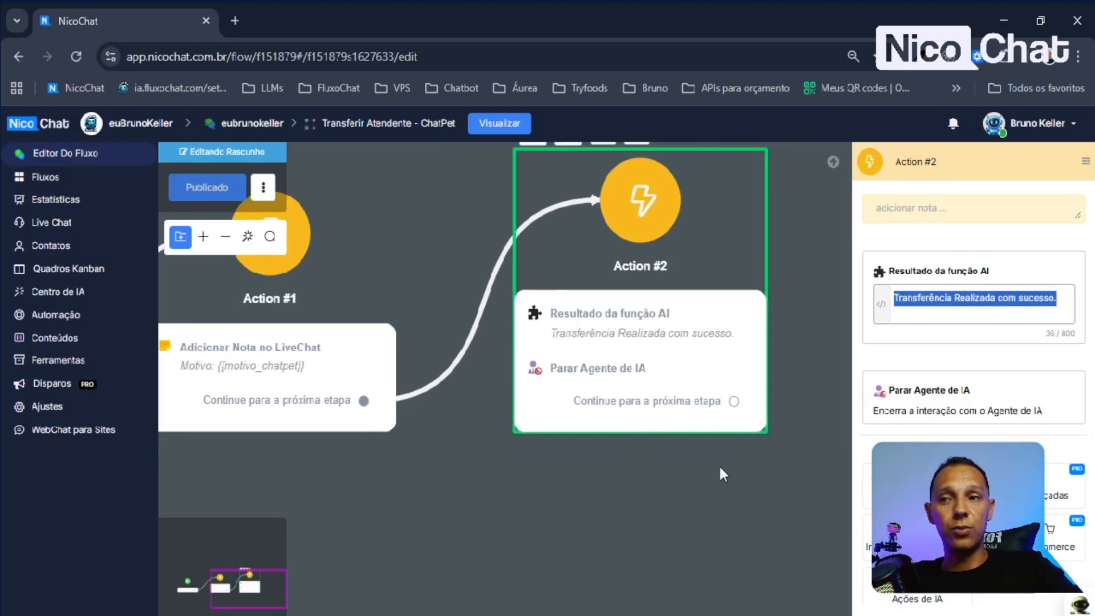
pyautogui.scroll(-3, 570, 474)
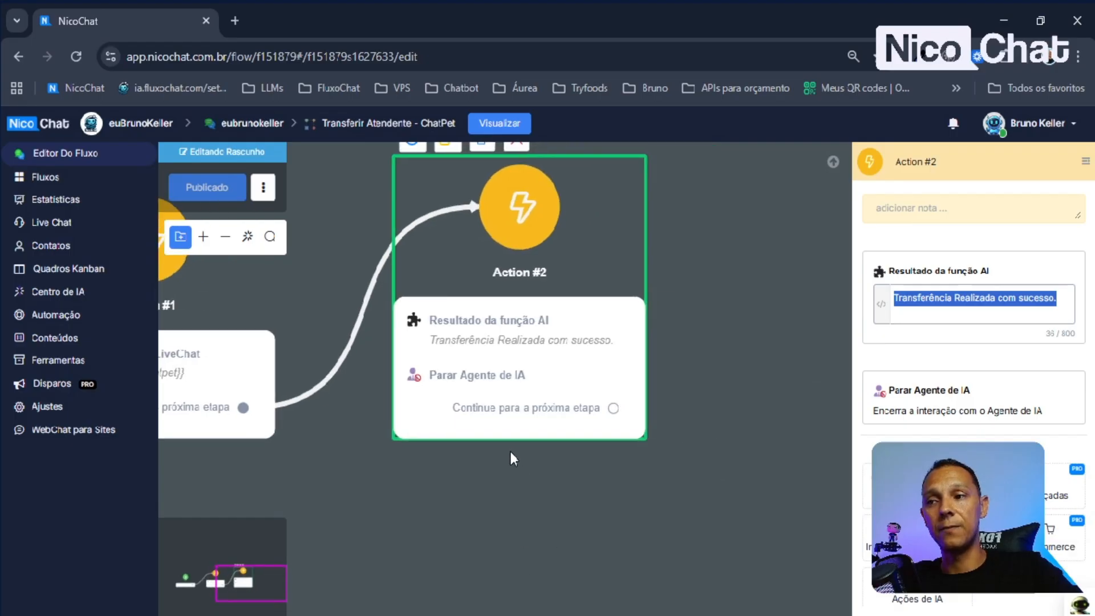
pyautogui.moveTo(620, 443); pyautogui.dragTo(582, 438)
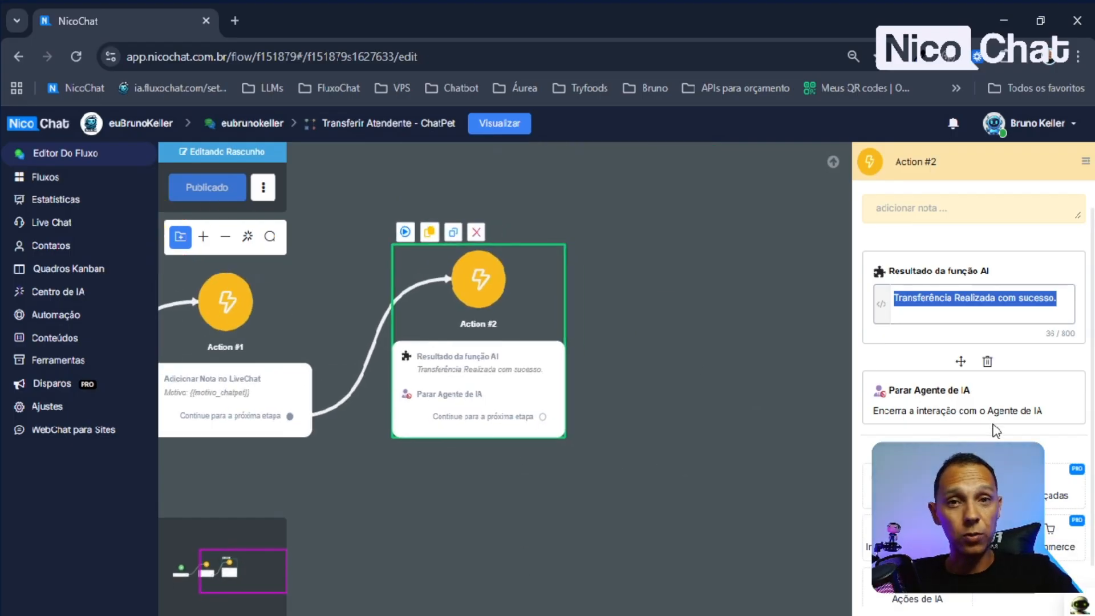
# View the block types that can follow Action #2 from its next-step output, and dismiss the choice without adding one.
pyautogui.click(656, 412)
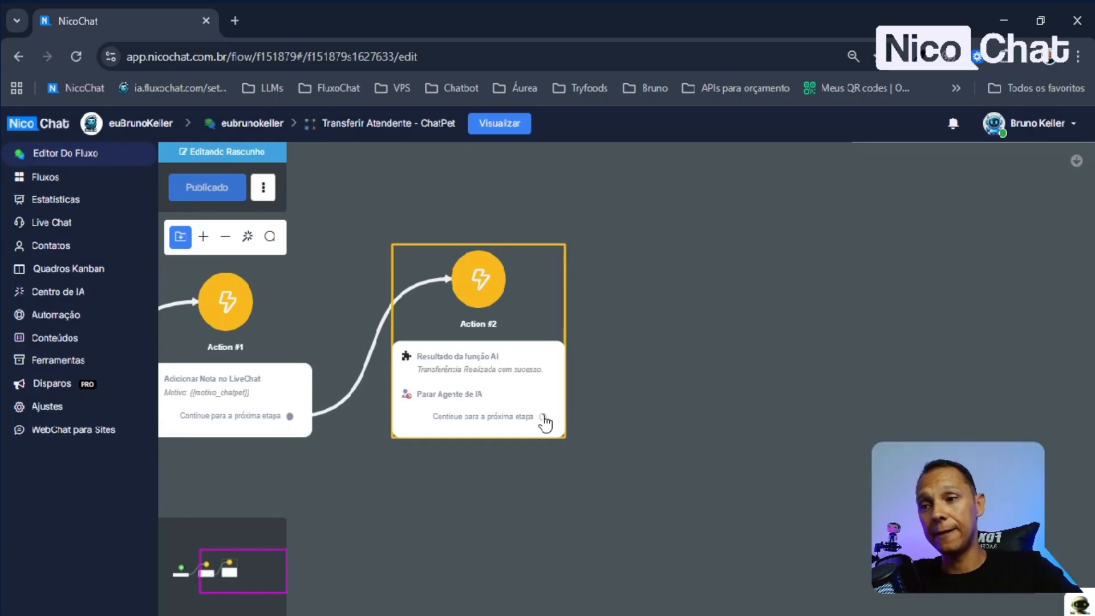
pyautogui.moveTo(545, 416); pyautogui.dragTo(662, 346)
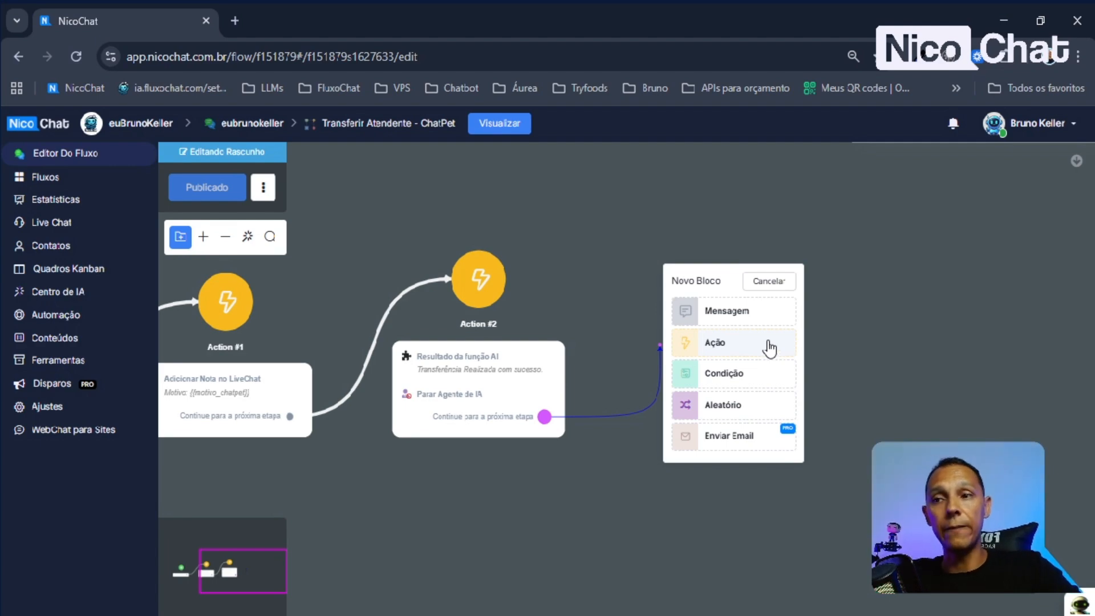
pyautogui.click(875, 352)
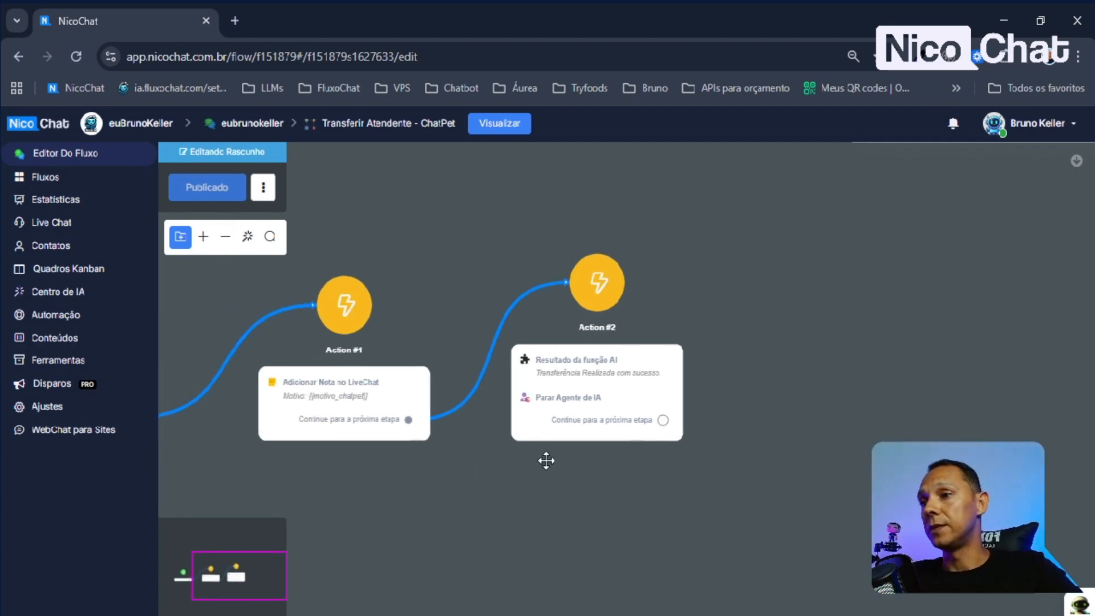